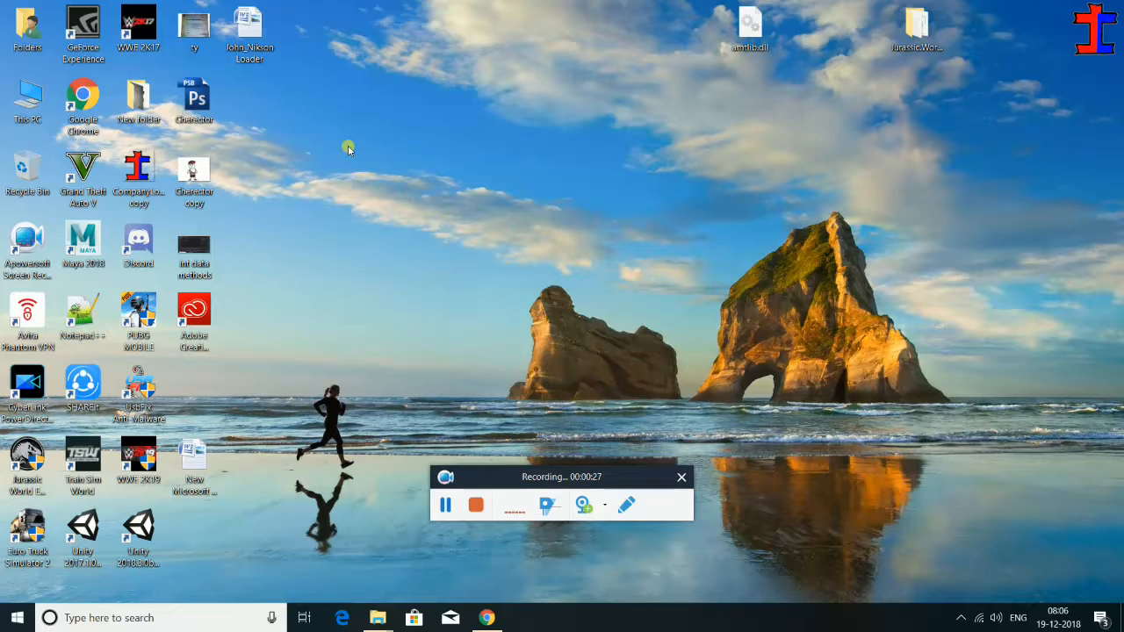
right_click(303, 223)
left_click(376, 268)
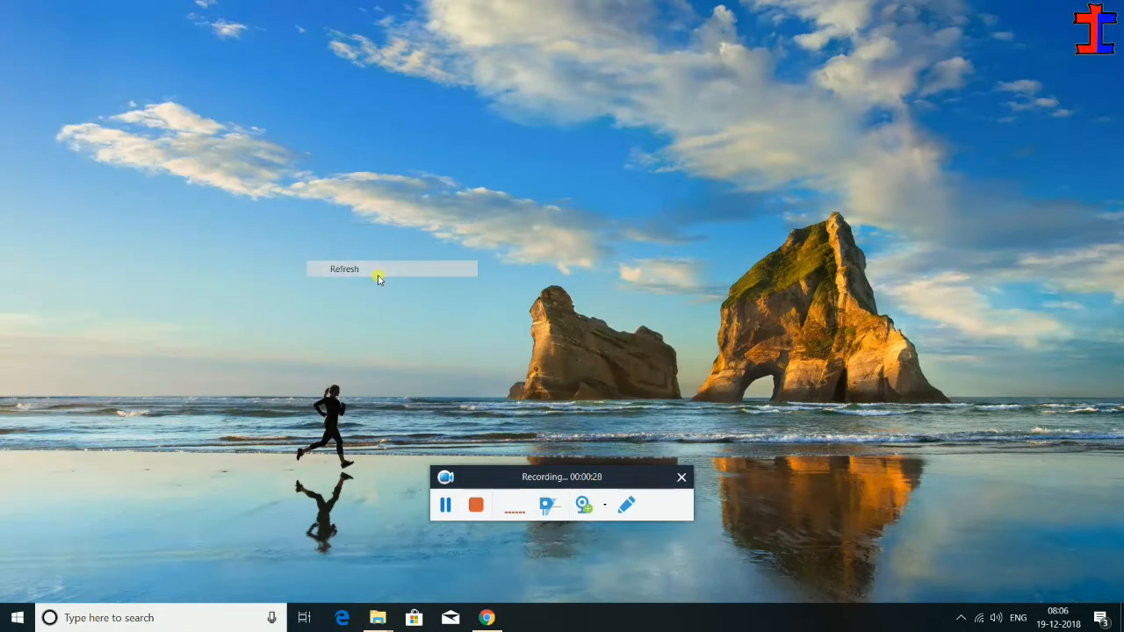
right_click(349, 157)
left_click(402, 200)
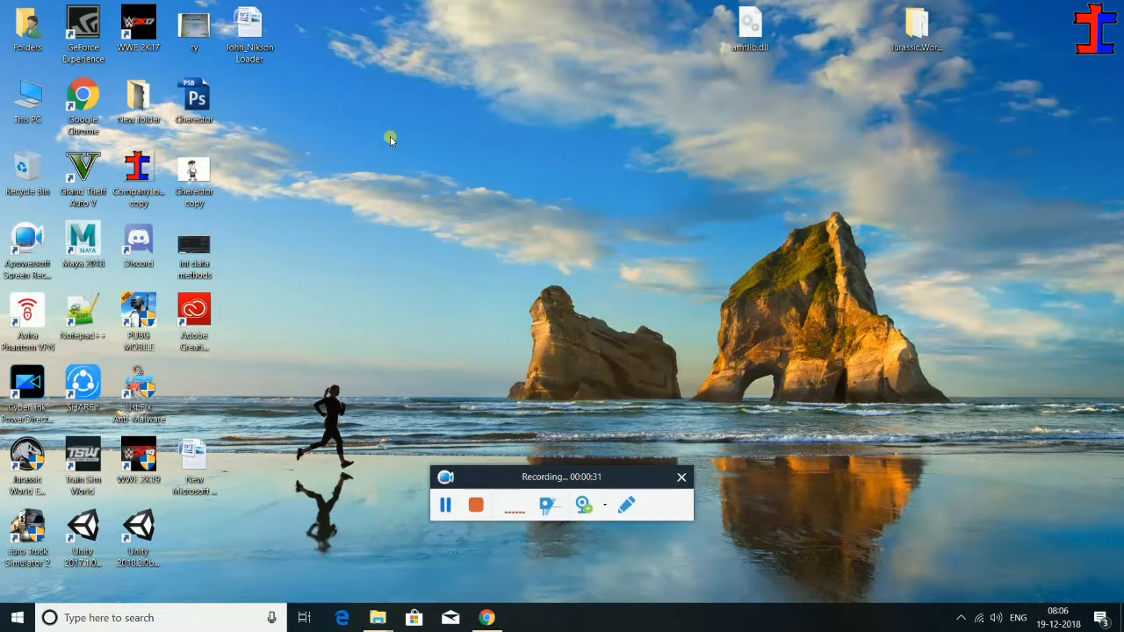
right_click(391, 138)
left_click(433, 181)
left_click(487, 617)
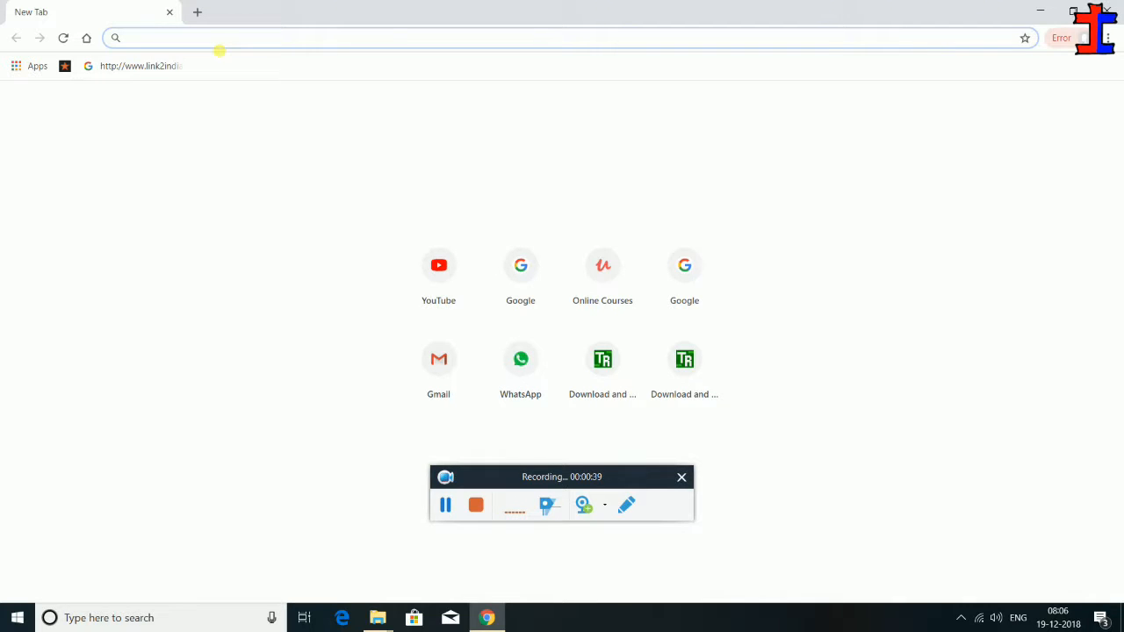
type("https://unity3d.com/de/get-unity/download/archive")
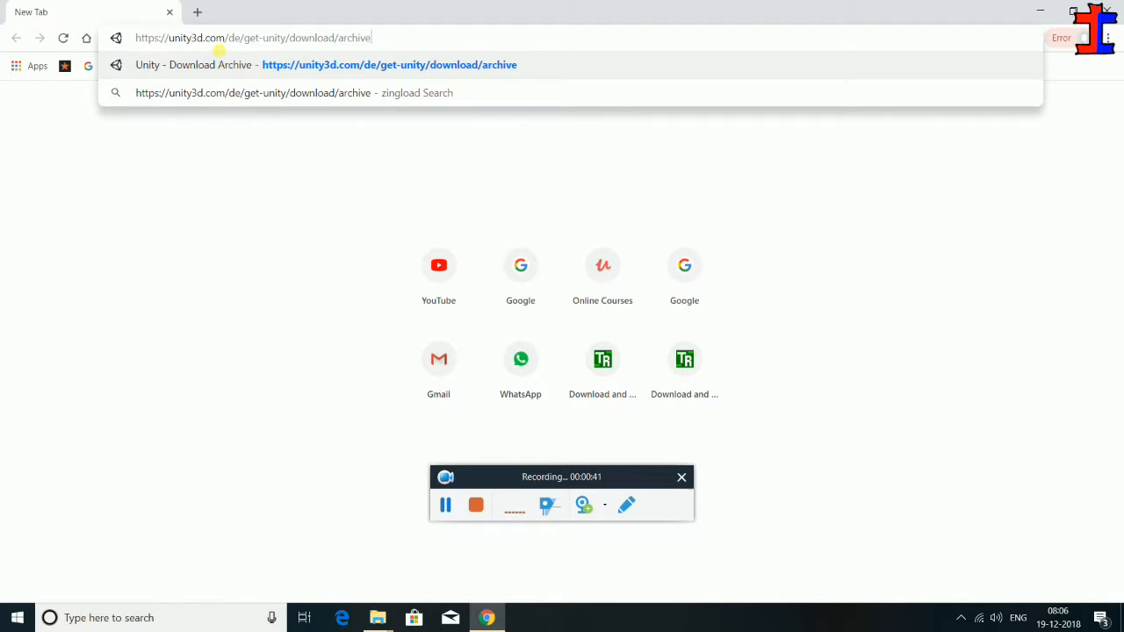
key("Return")
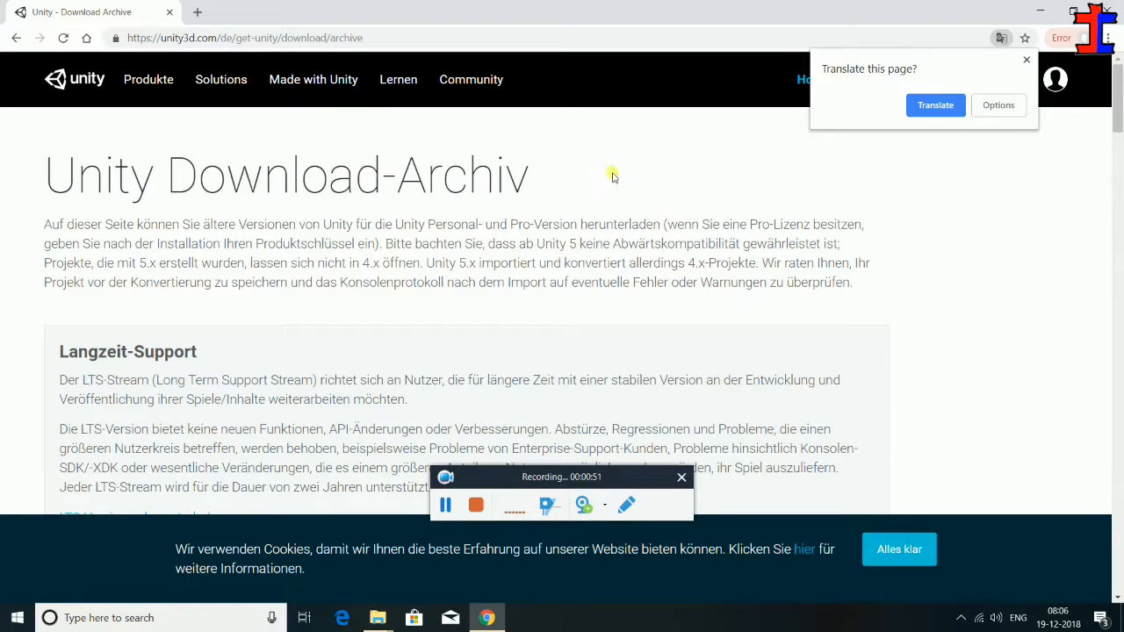
left_click(1028, 61)
Examine the releases and dates in the Unity download archive, comparing the 2018.x, 2017.x, 5.x, 4.x and 3.x version groups.
scroll(853, 113, "down", 5)
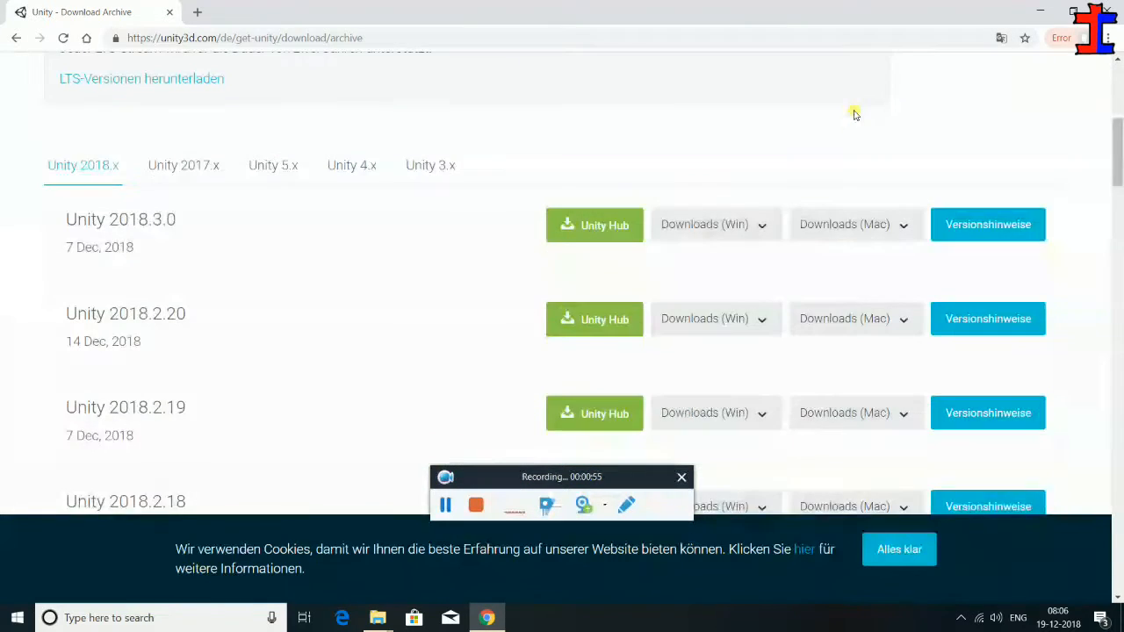
scroll(854, 112, "down", 1)
scroll(503, 373, "up", 2)
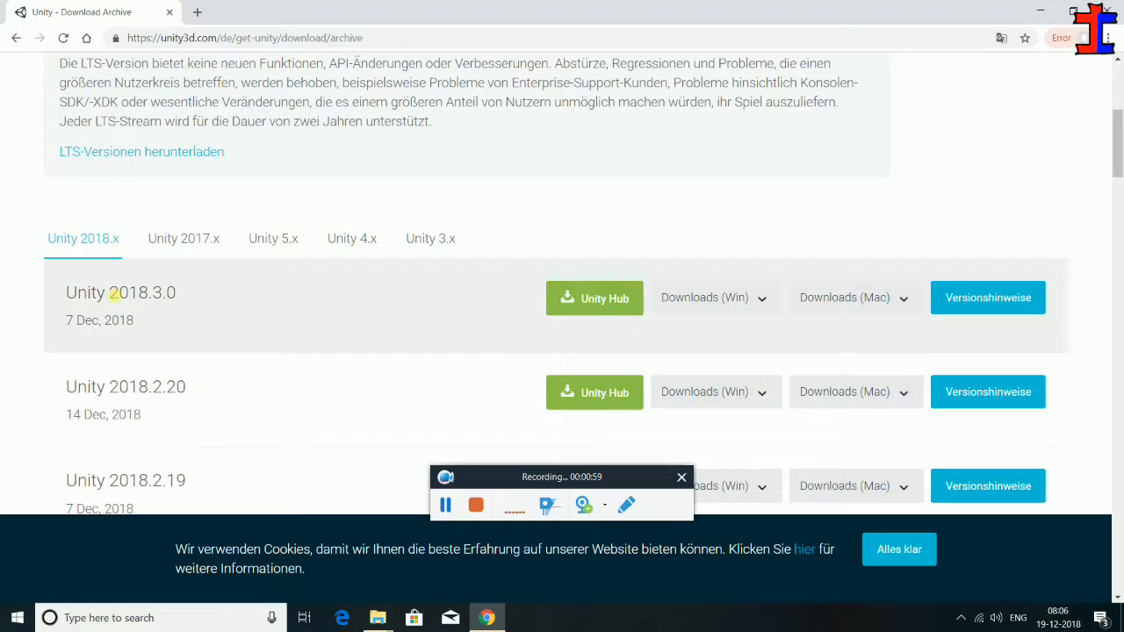
left_click_drag(111, 297, 180, 303)
left_click_drag(65, 320, 146, 325)
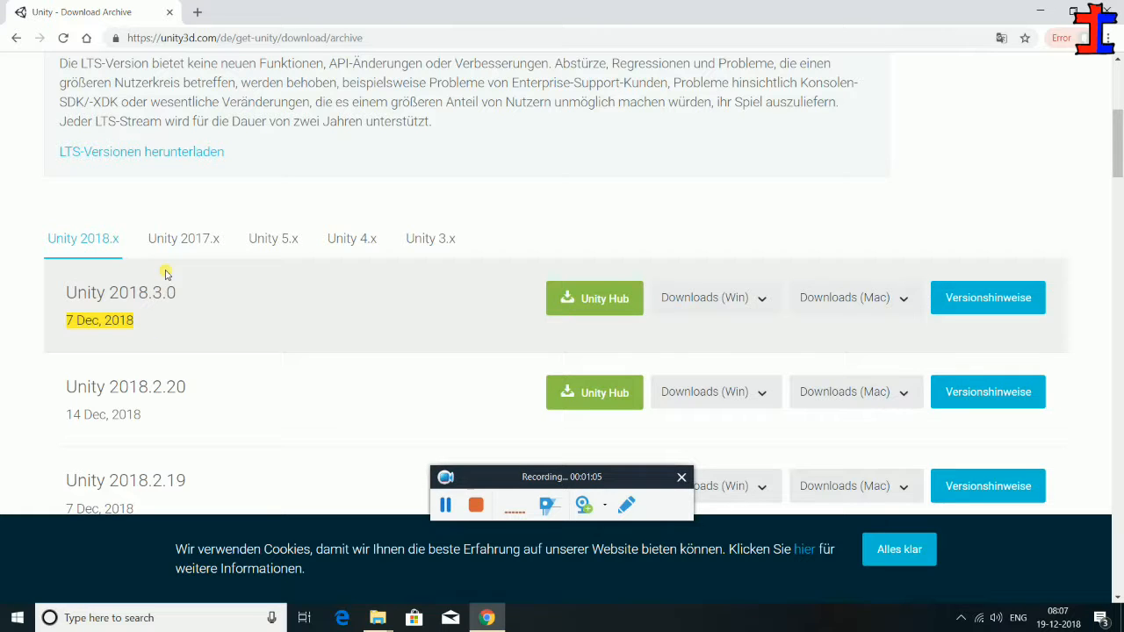
left_click(193, 231)
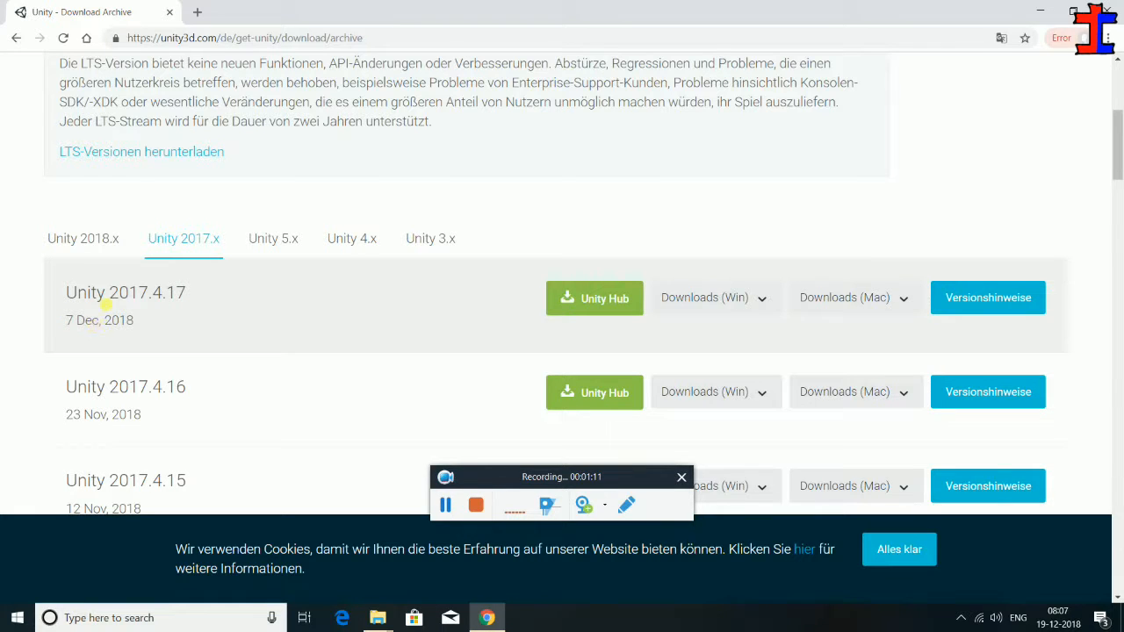
left_click_drag(110, 295, 189, 300)
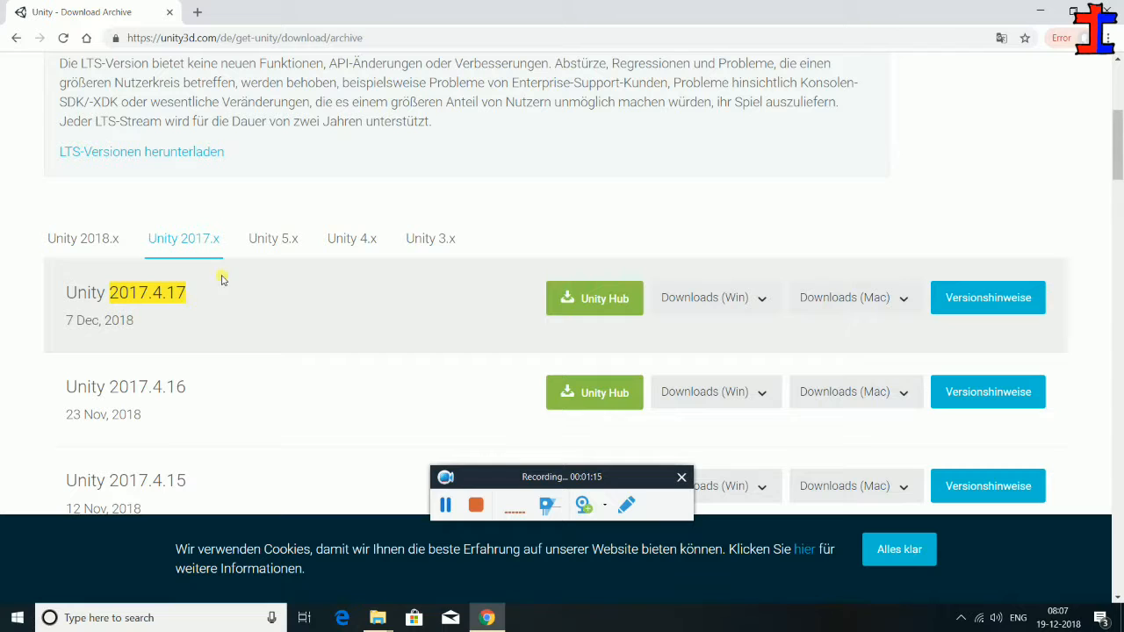
left_click(279, 239)
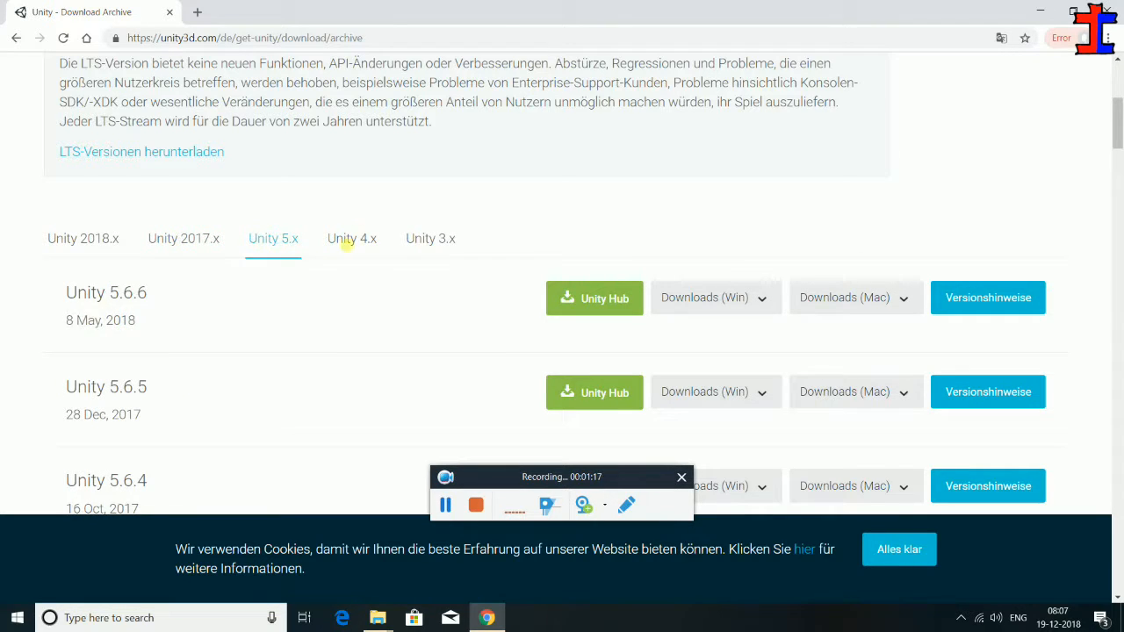
left_click(366, 239)
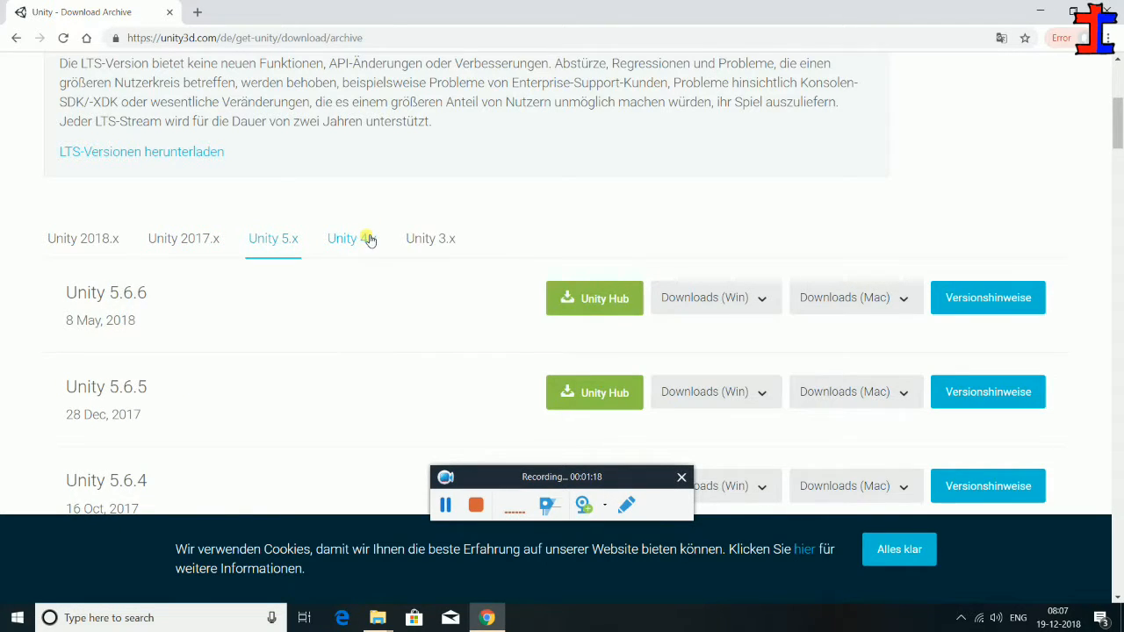
left_click(420, 248)
left_click(98, 255)
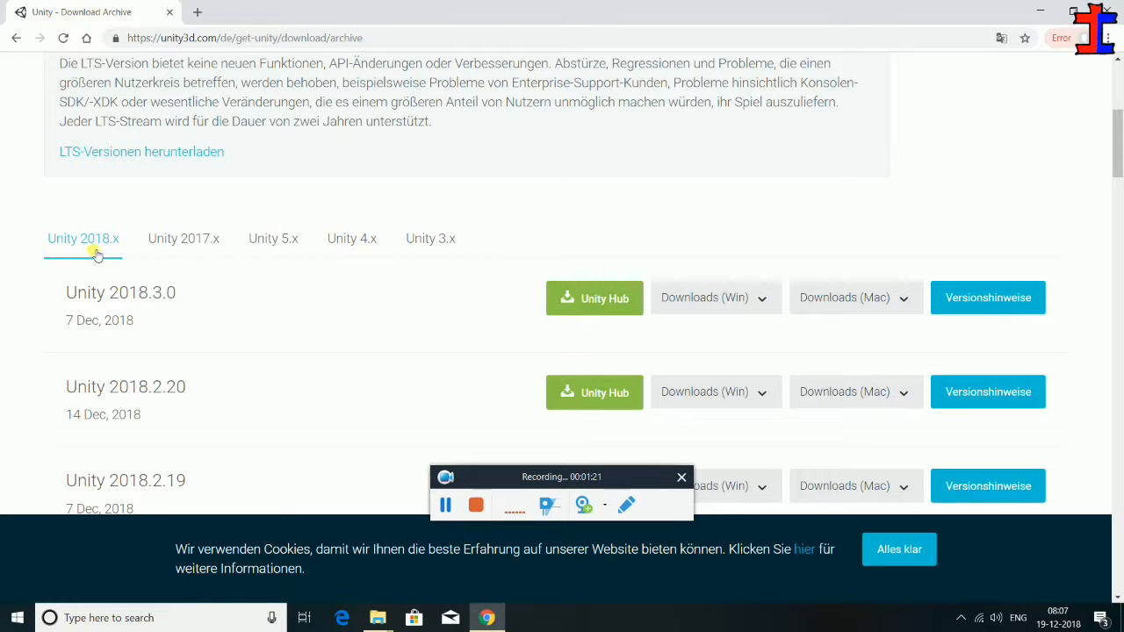
scroll(176, 290, "down", 4)
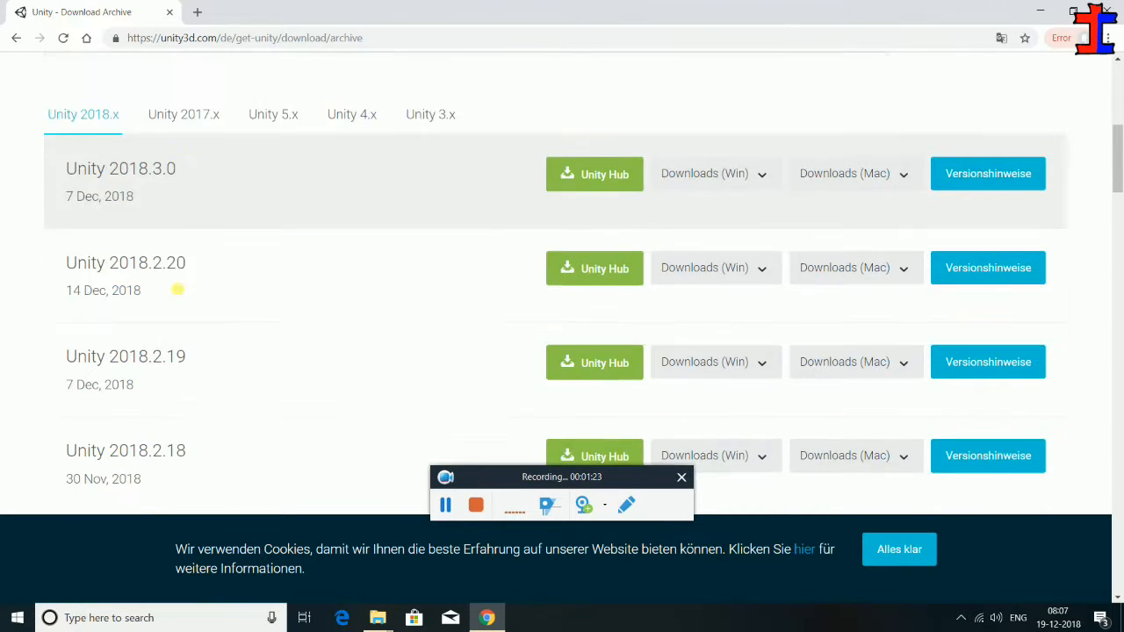
scroll(174, 288, "up", 2)
scroll(171, 292, "up", 3)
scroll(170, 308, "down", 2)
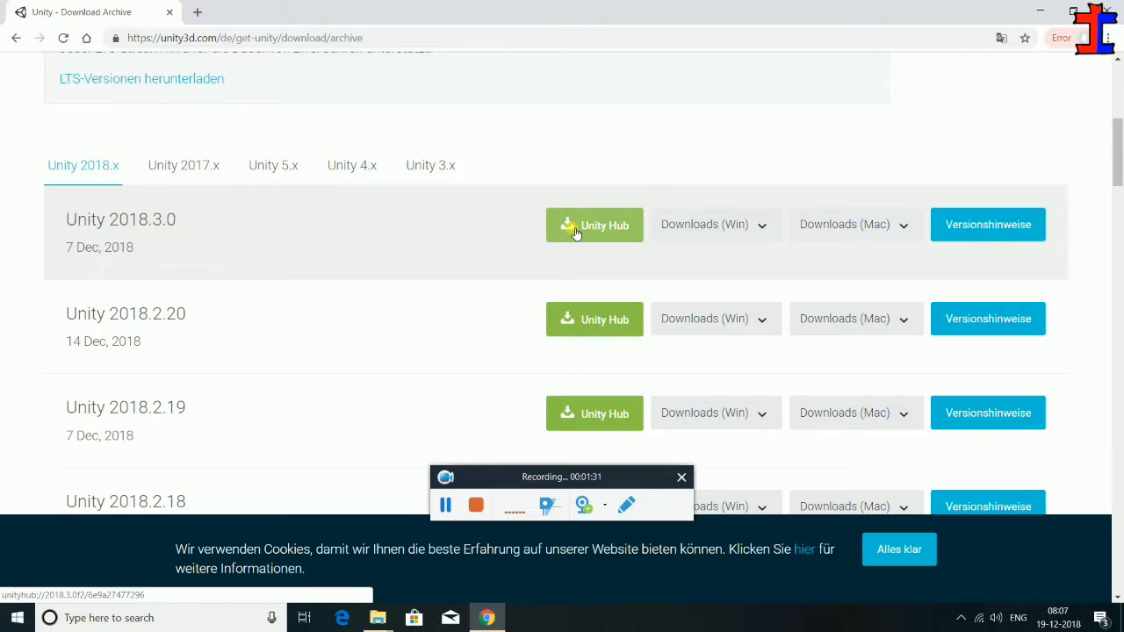
Check which Windows and Mac download options are offered for Unity 2018.3.0.
left_click(753, 226)
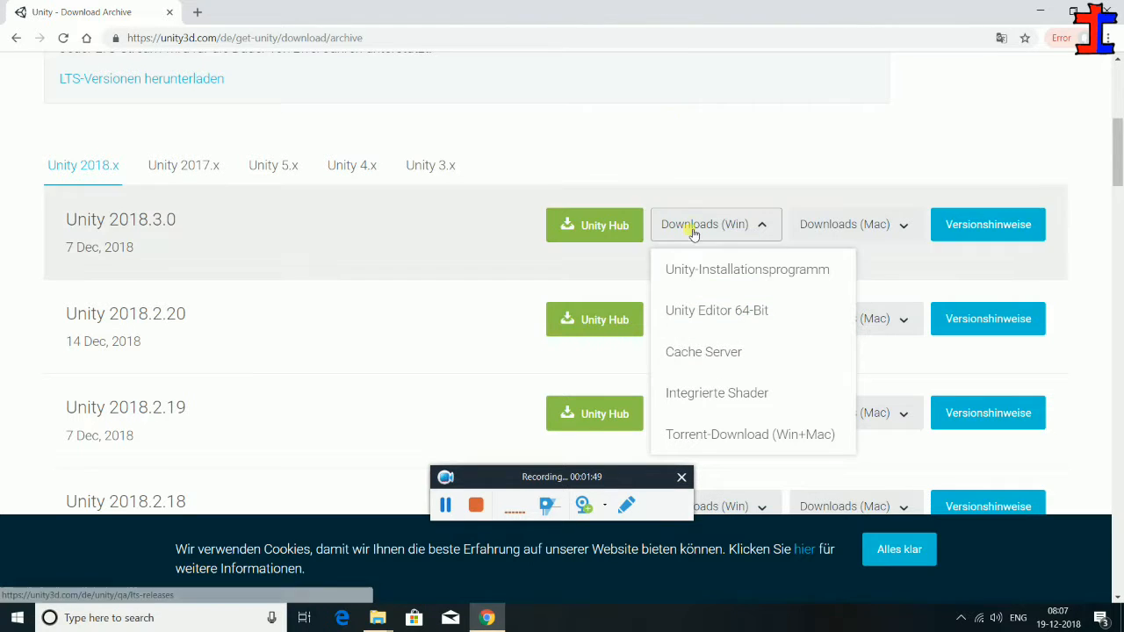
left_click(699, 171)
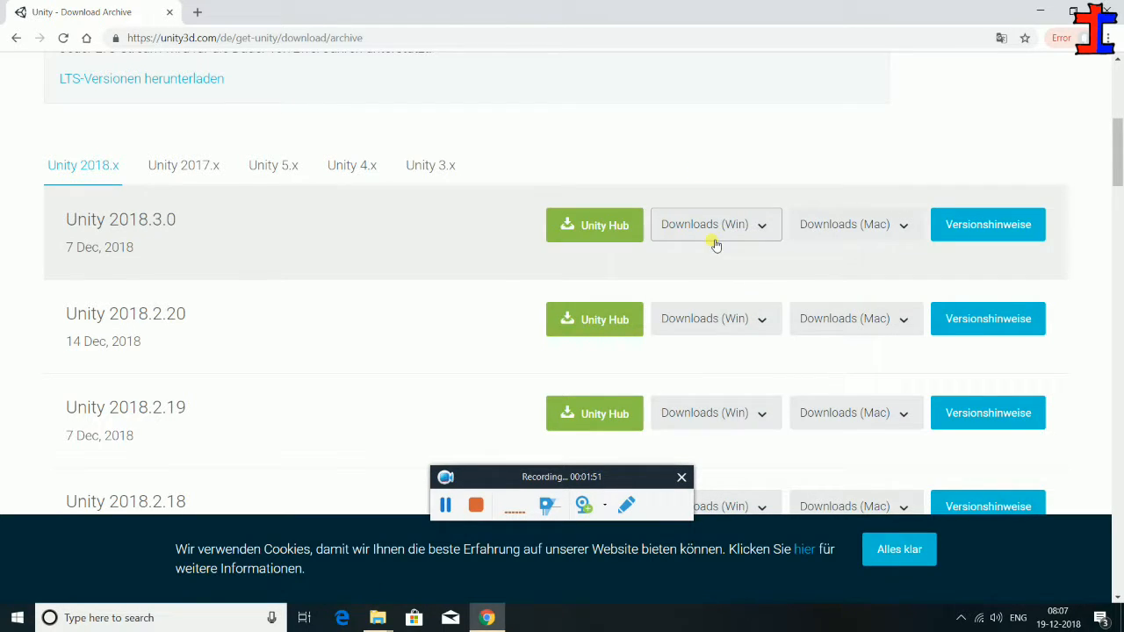
left_click(825, 235)
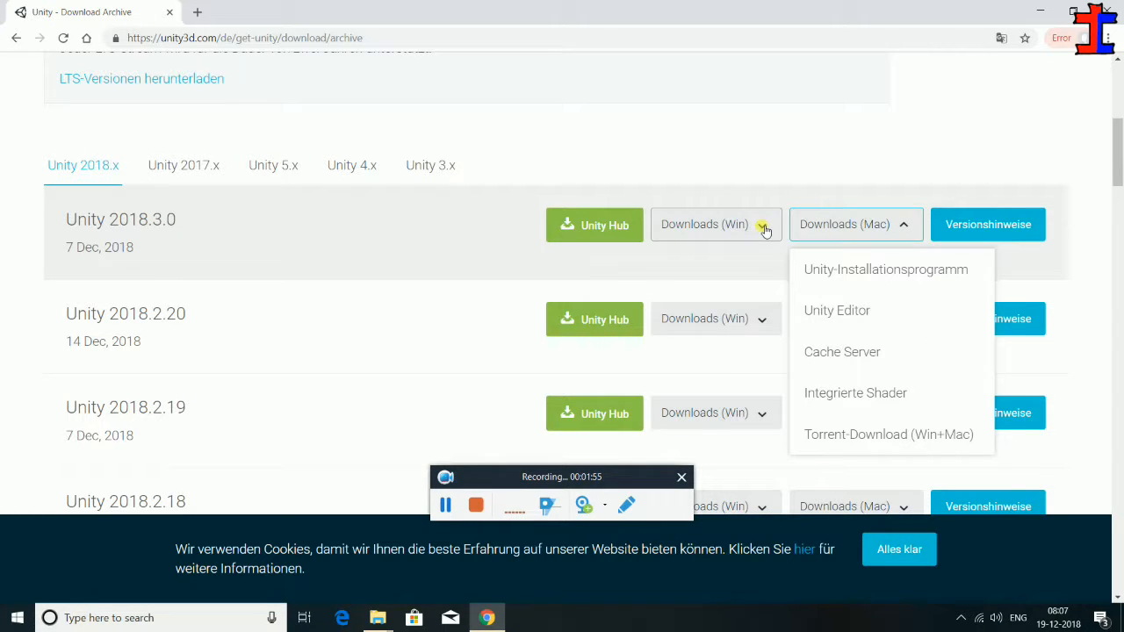
left_click(810, 222)
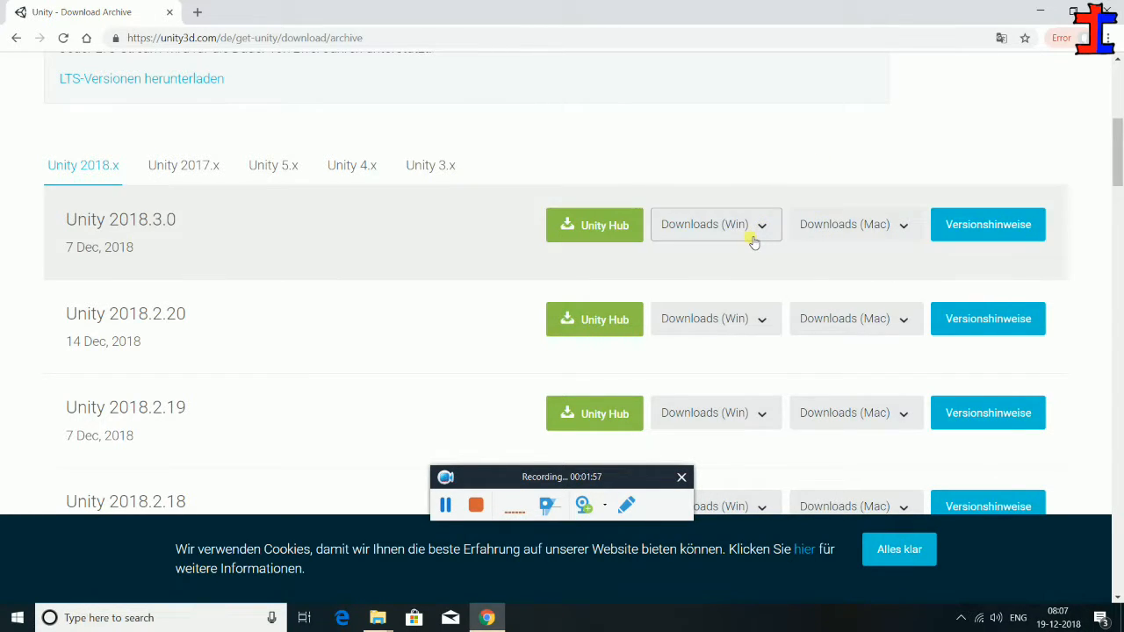
Try to get Unity 2018.3.0 through Unity Hub.
left_click(629, 221)
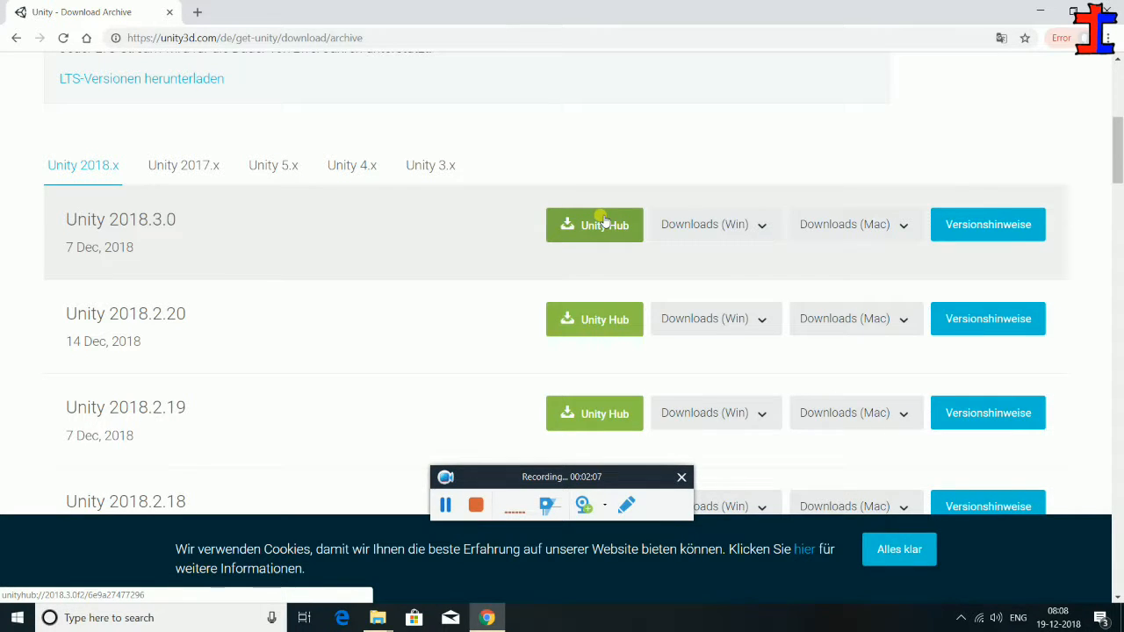
scroll(606, 223, "down", 2)
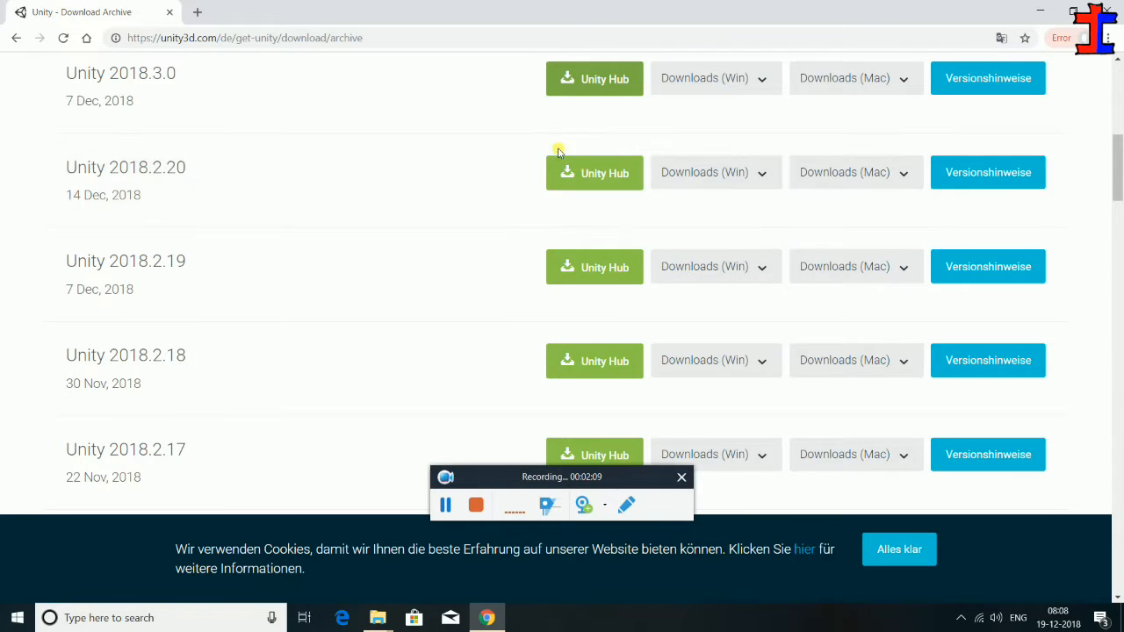
scroll(556, 158, "up", 3)
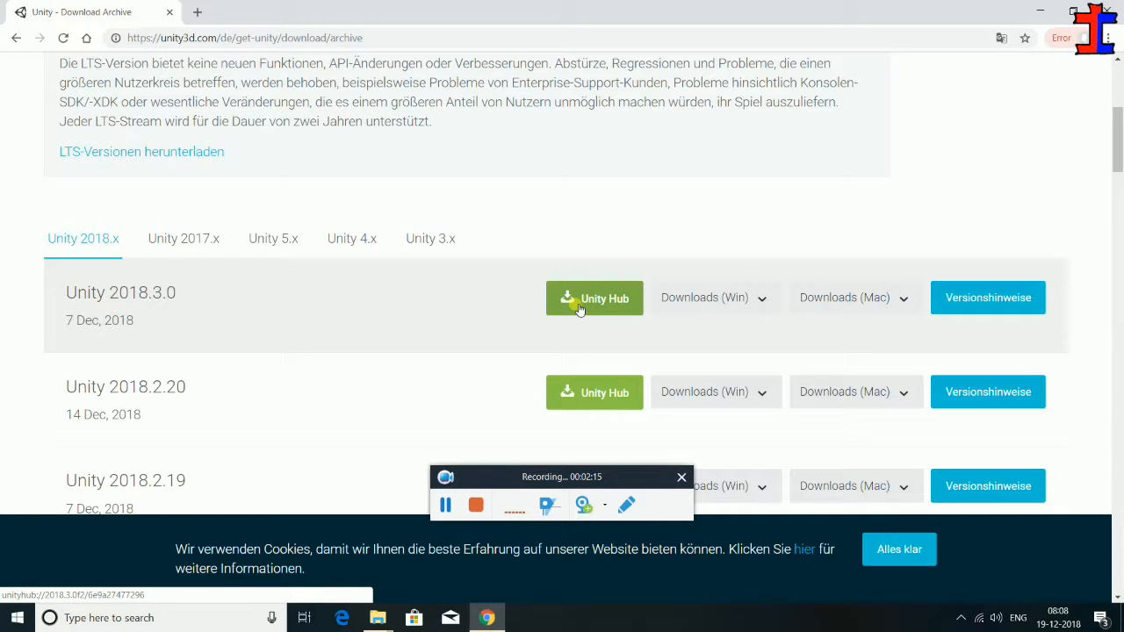
left_click(587, 298)
Start the Windows download of Unity Editor 64-Bit for Unity 2018.3.0 and cancel that download.
left_click(697, 298)
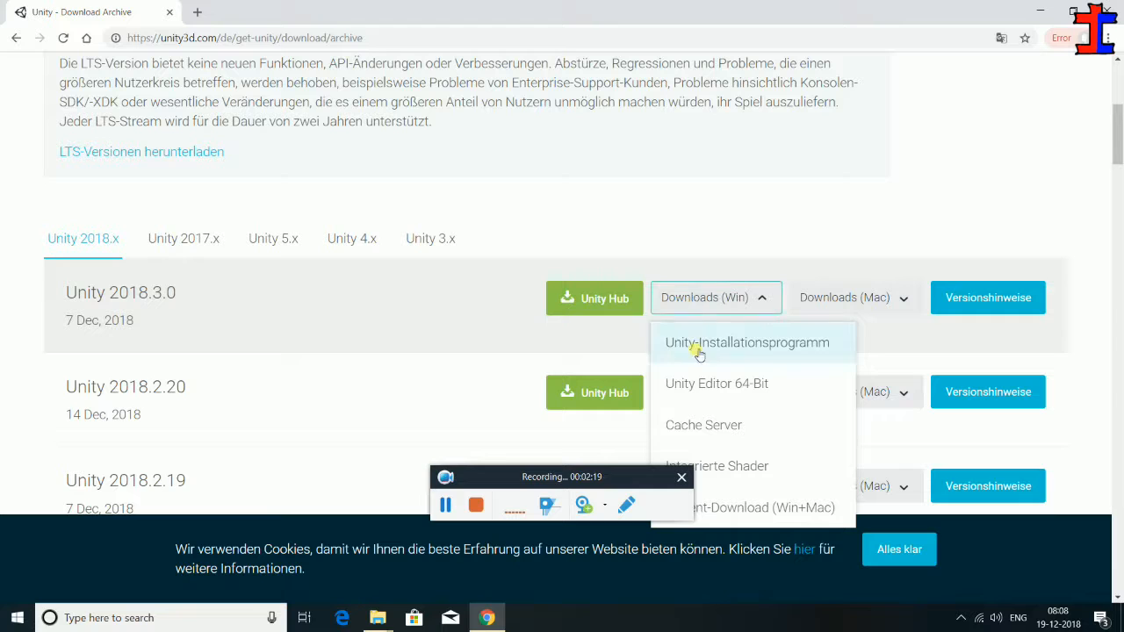
left_click(676, 384)
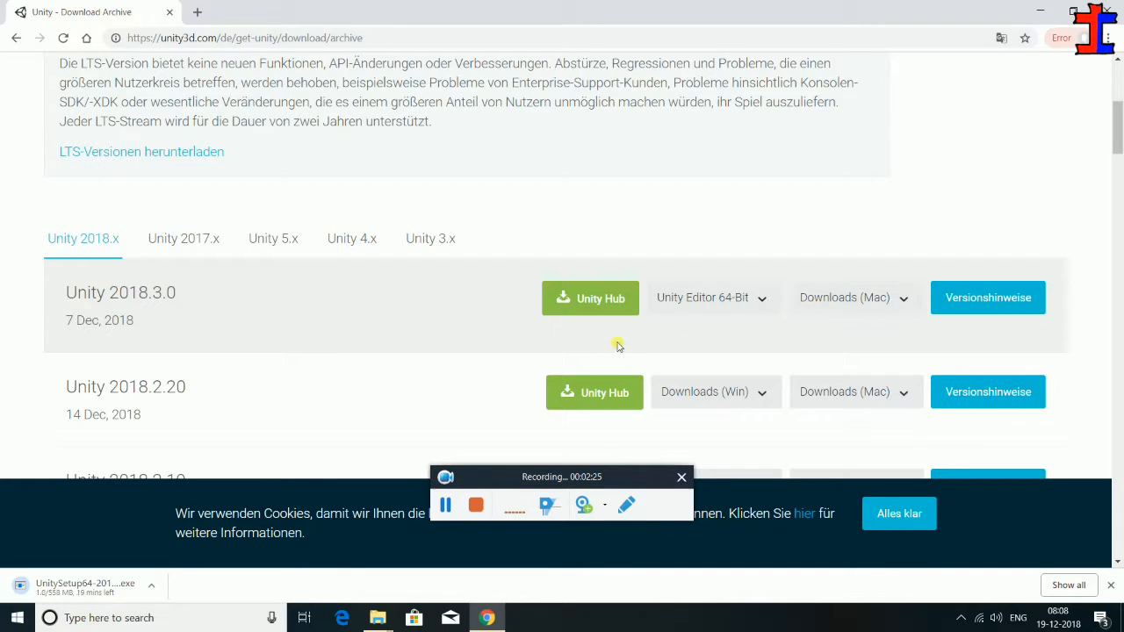
left_click(147, 586)
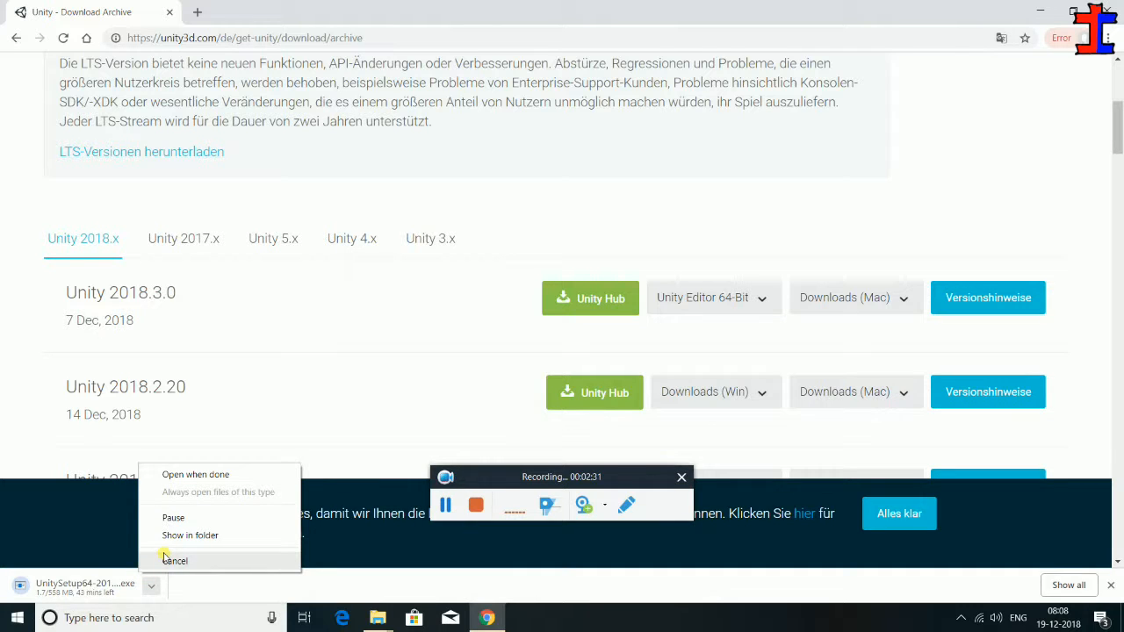
left_click(174, 561)
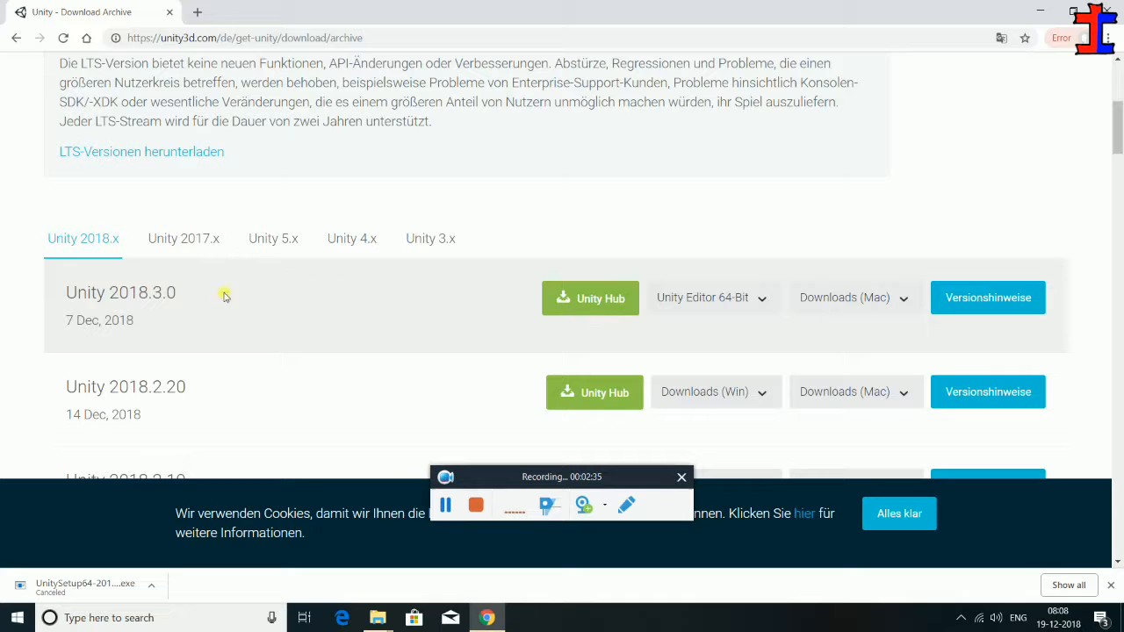
Minimize the browser and launch the installed Unity 2018.3.0b12 (64-bit) from the desktop.
left_click_drag(176, 292, 149, 293)
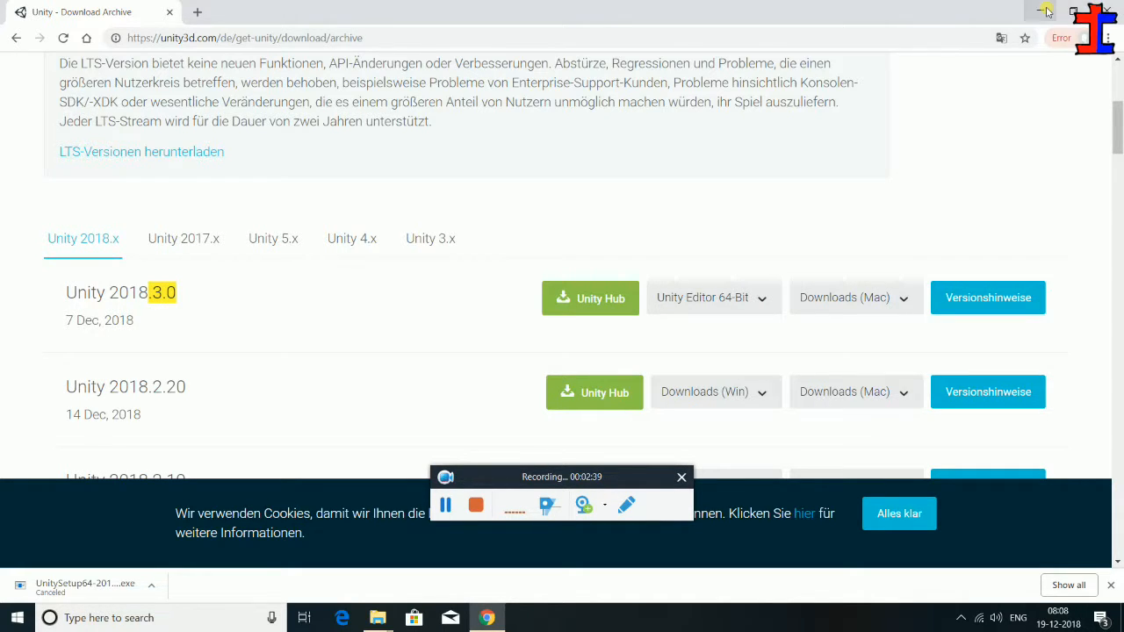
left_click(1048, 11)
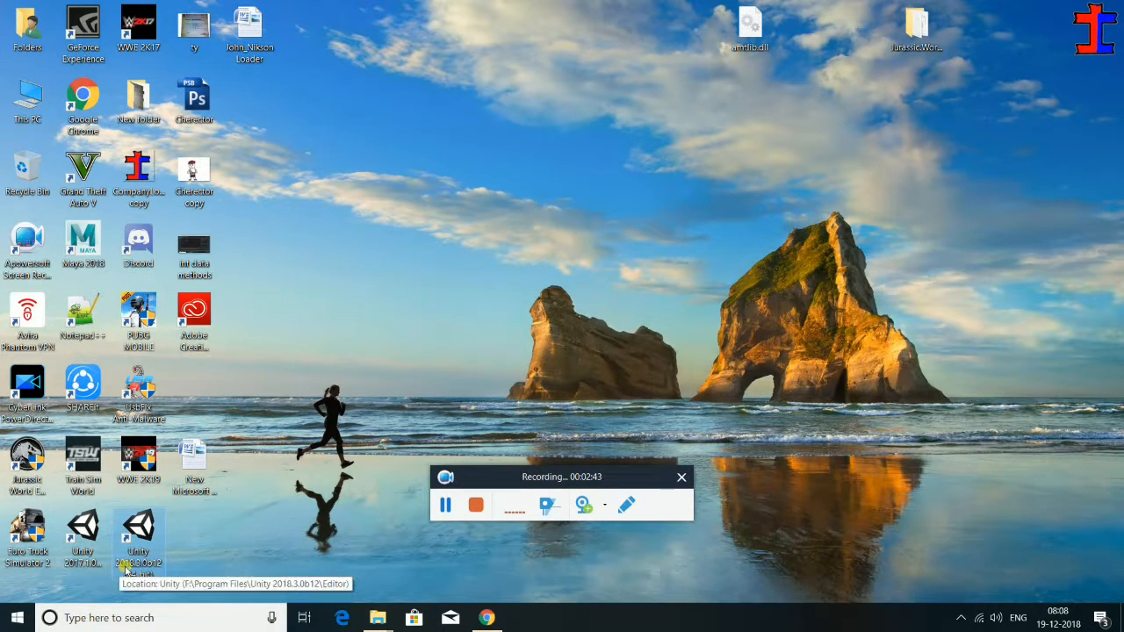
right_click(398, 387)
left_click(436, 426)
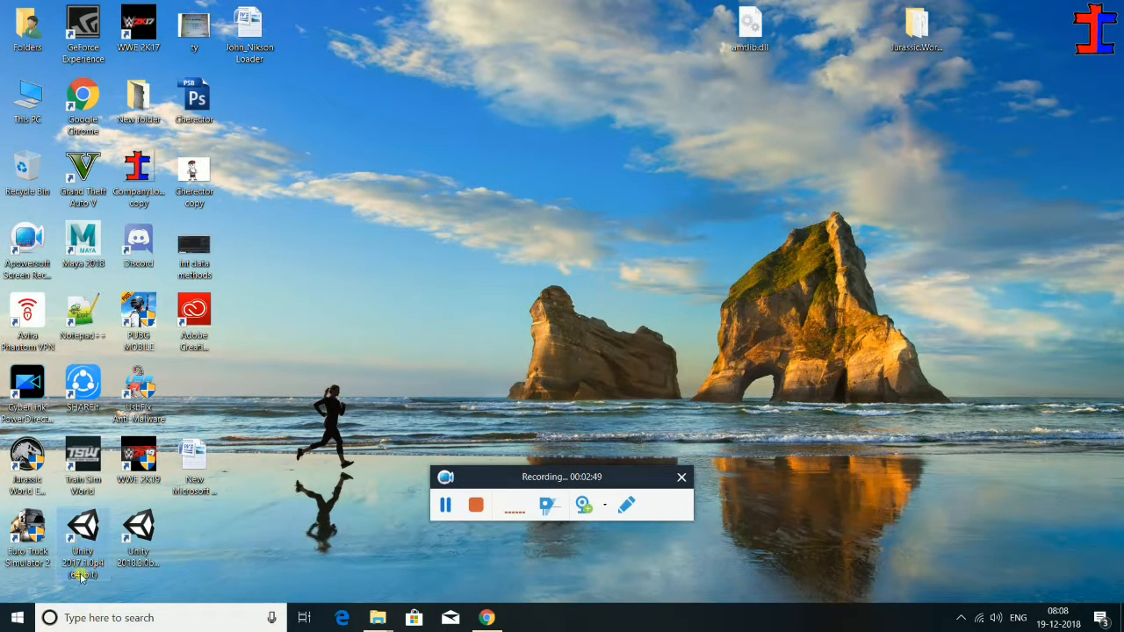
double_click(140, 541)
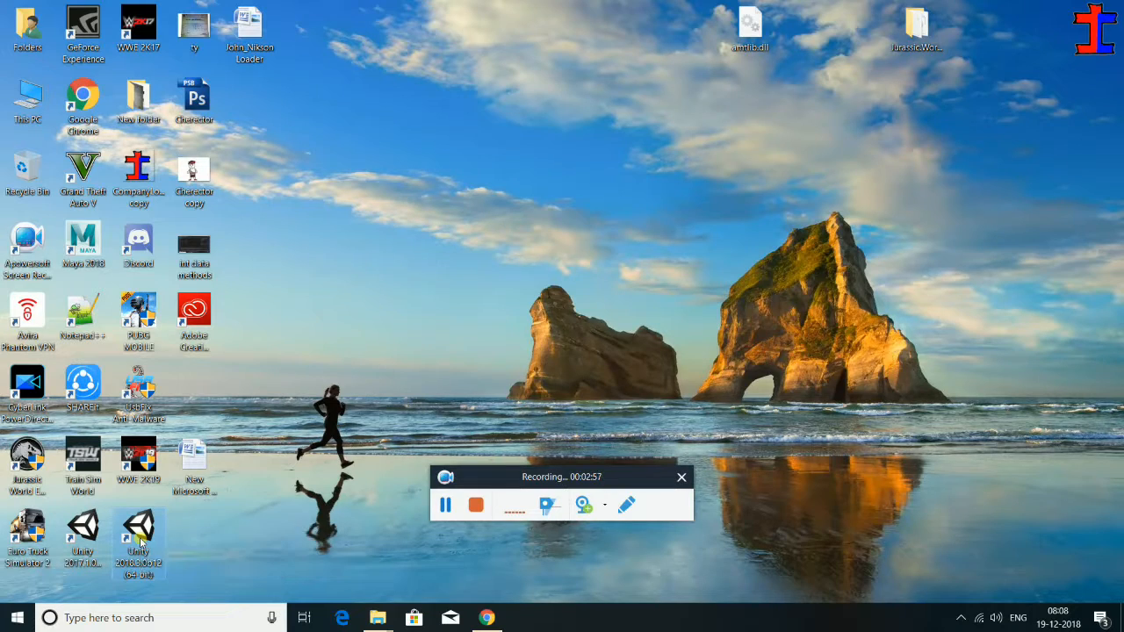
left_click(496, 620)
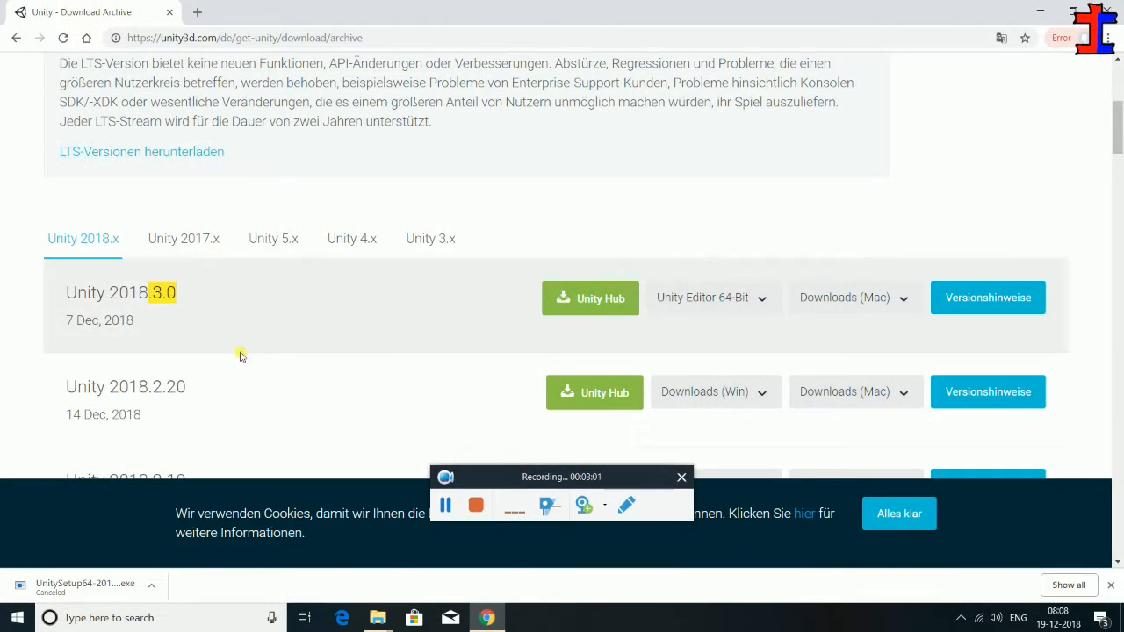
scroll(241, 393, "down", 3)
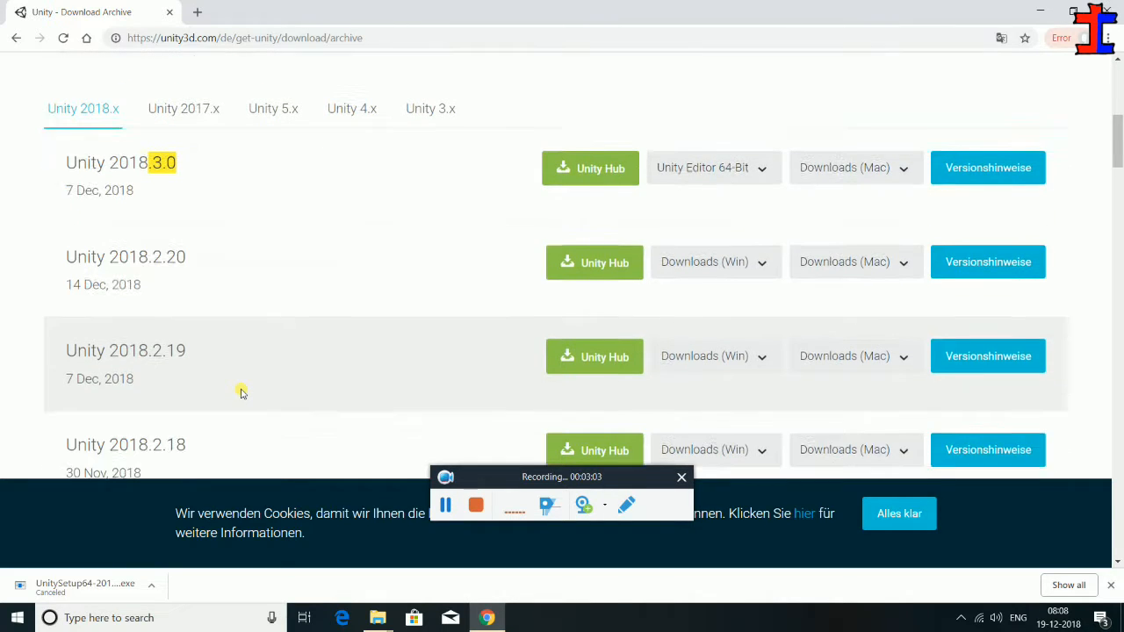
scroll(242, 393, "up", 1)
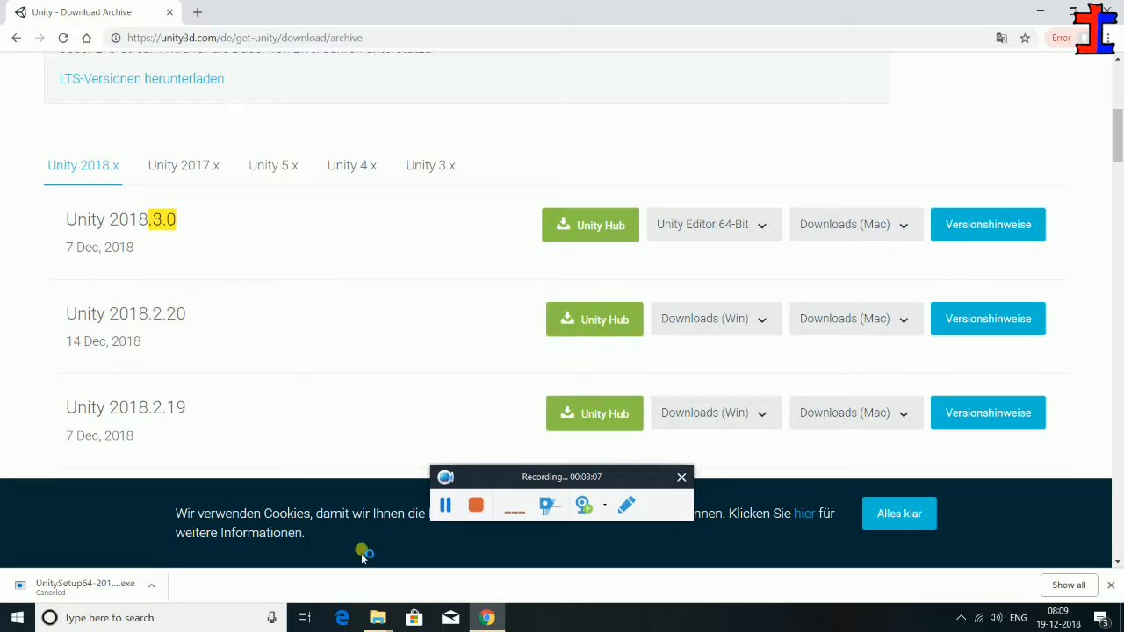
left_click(498, 619)
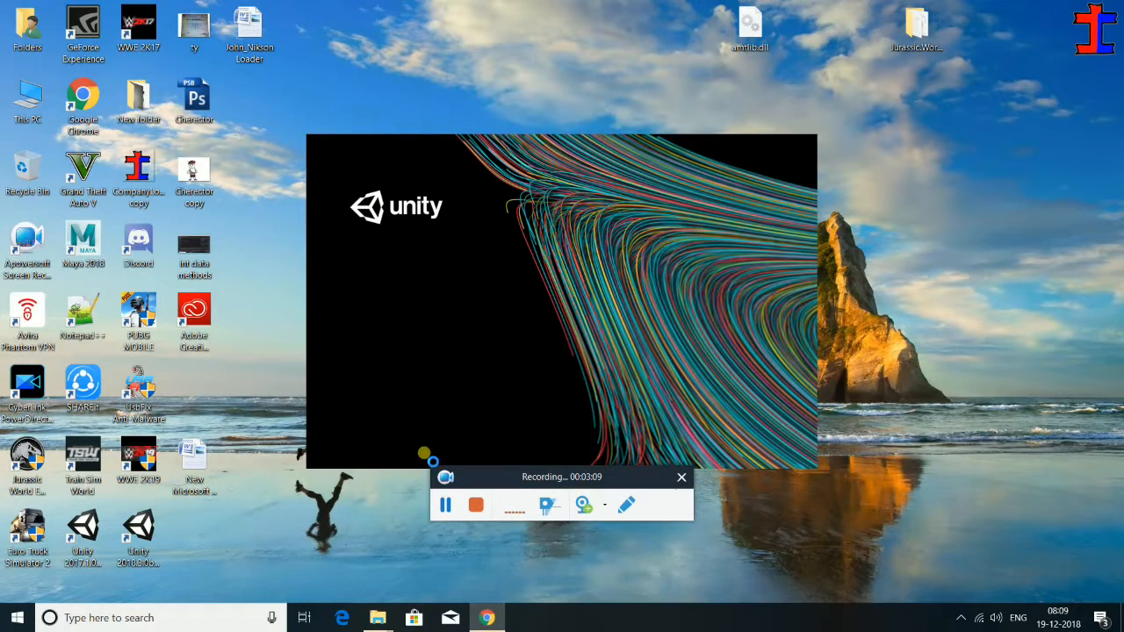
left_click_drag(505, 476, 502, 554)
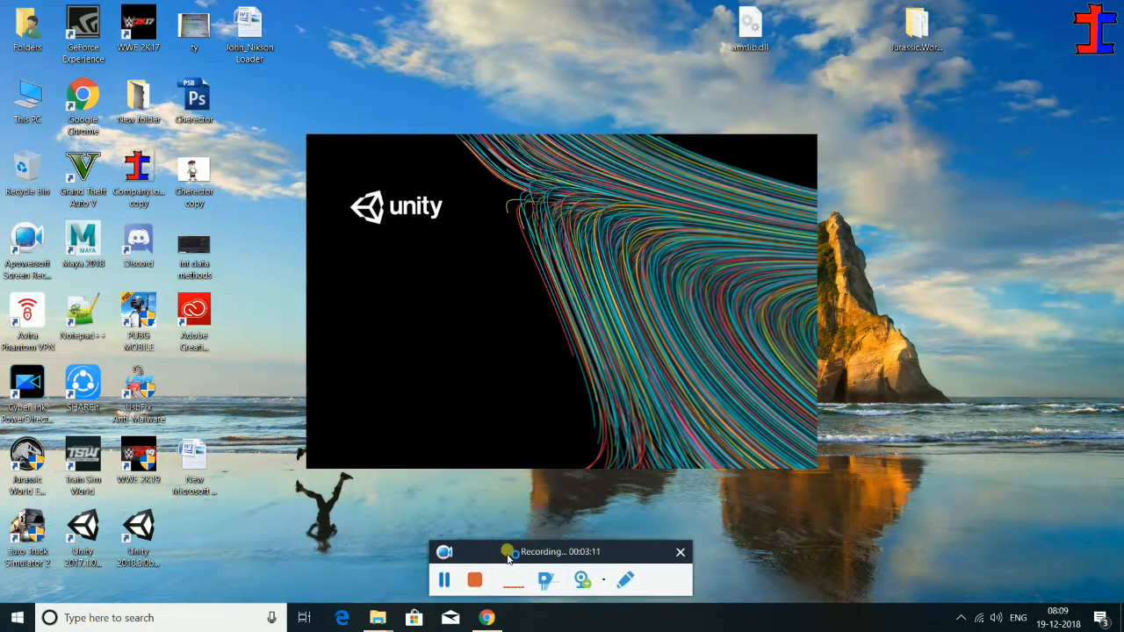
right_click(451, 1)
left_click(475, 44)
right_click(455, 8)
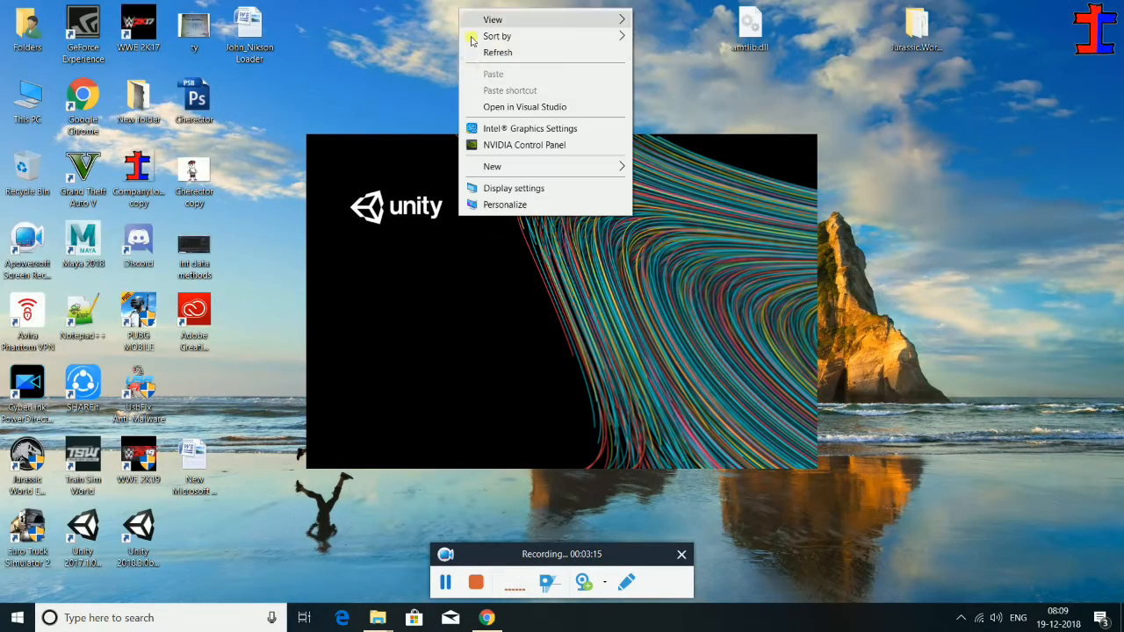
left_click(480, 47)
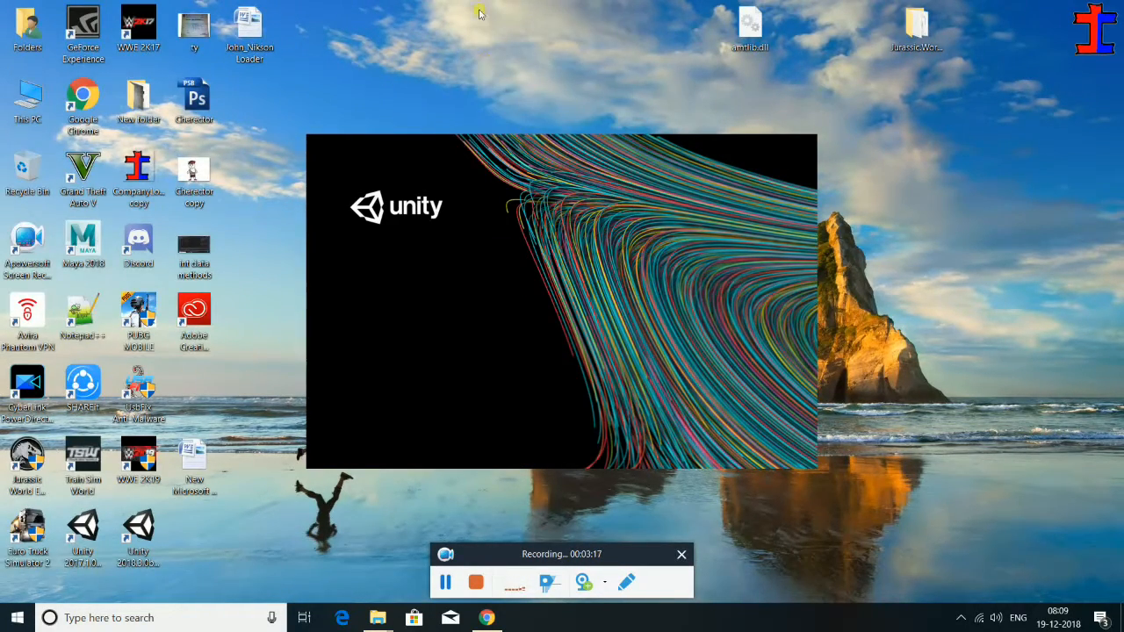
right_click(479, 5)
left_click(497, 54)
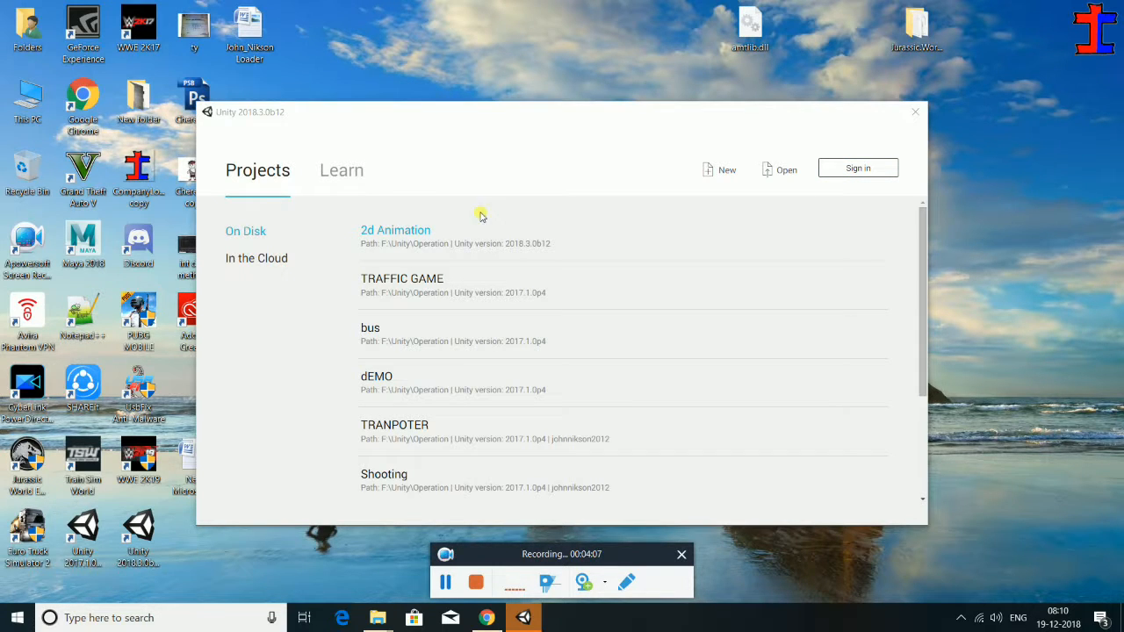
Look through the list of projects on disk and open the Learn section.
scroll(738, 310, "down", 3)
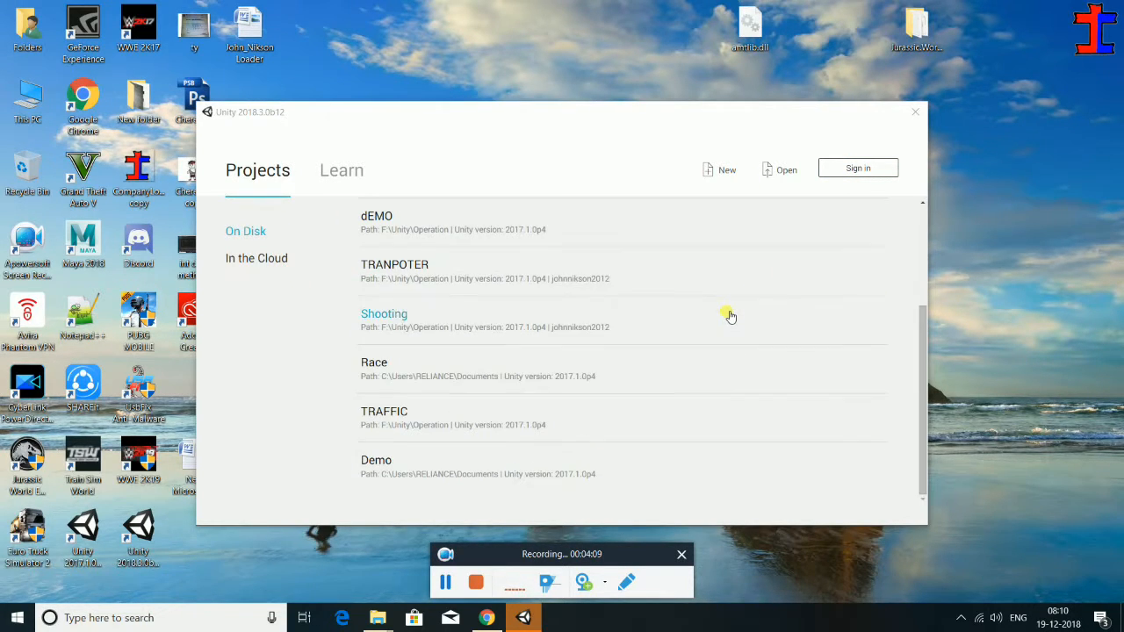
scroll(730, 315, "up", 3)
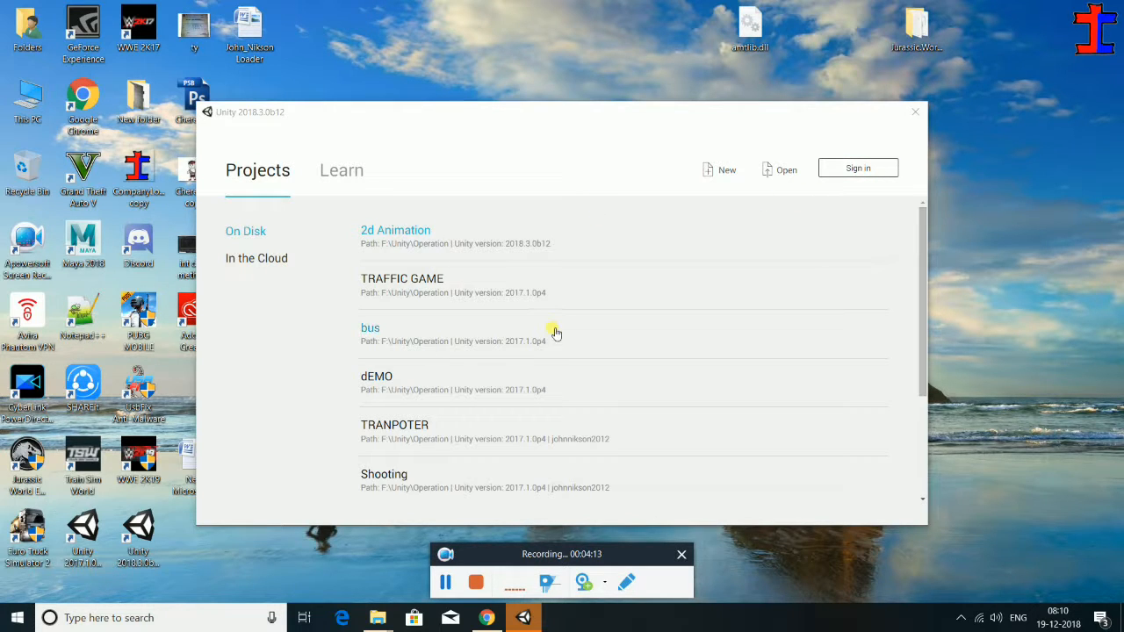
left_click(344, 173)
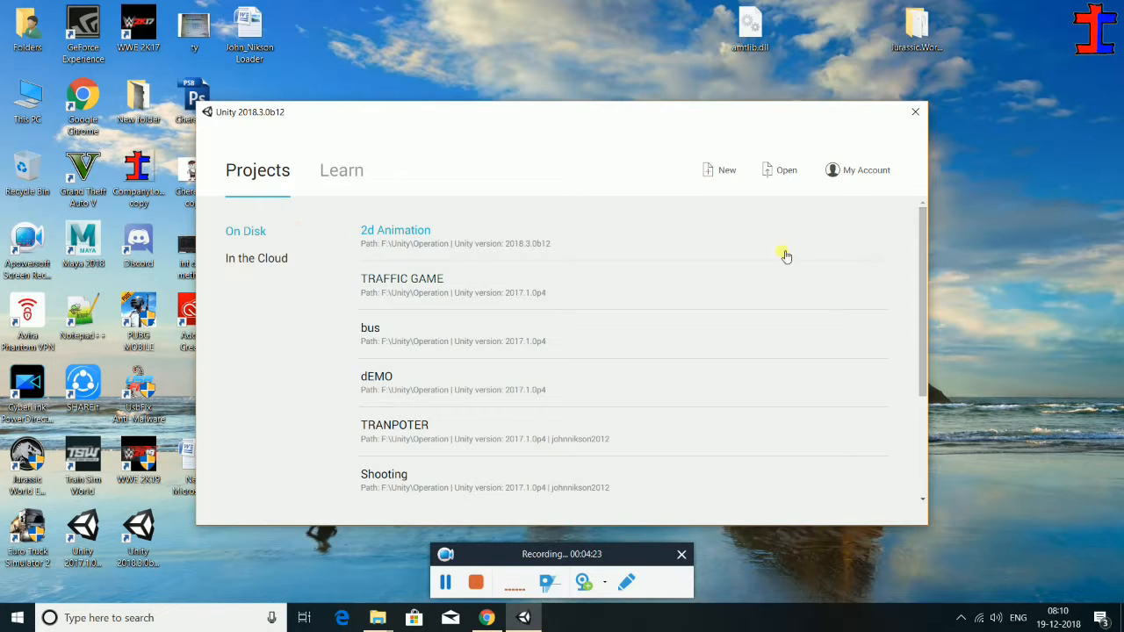
Set up a new project named JCGAMES DEMO with the 3D template.
left_click(705, 172)
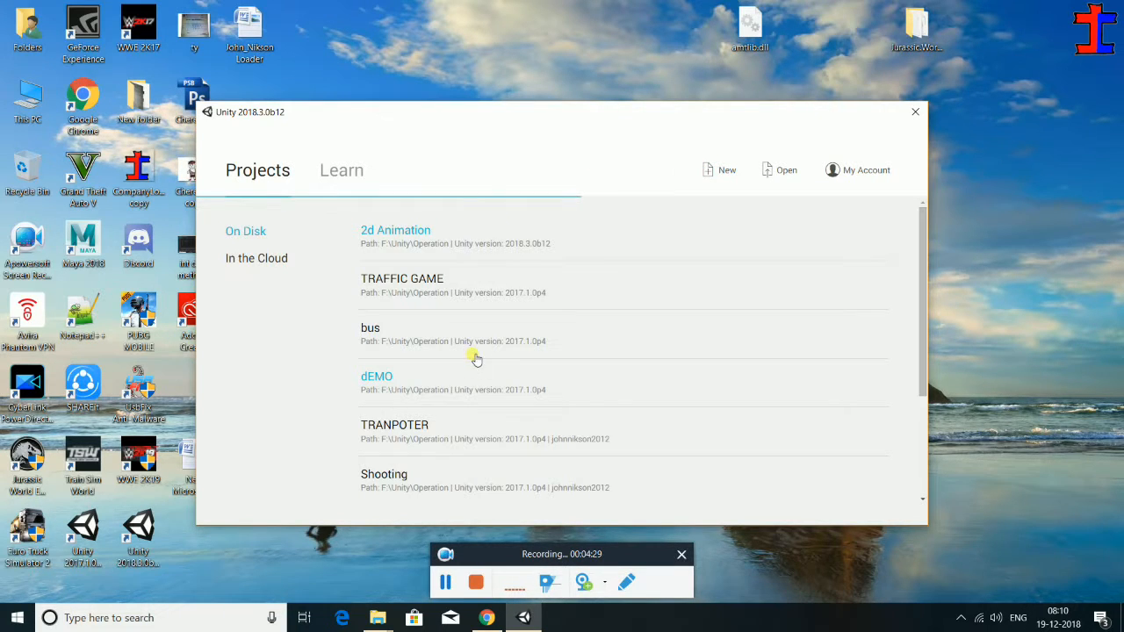
left_click_drag(446, 283, 334, 285)
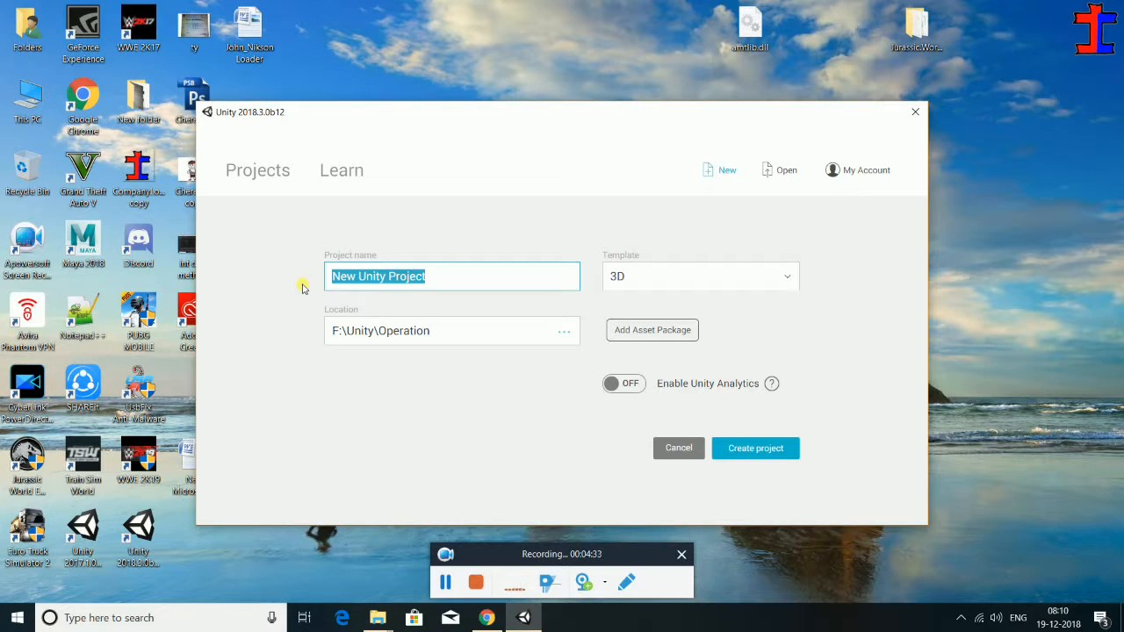
type("JCGAME")
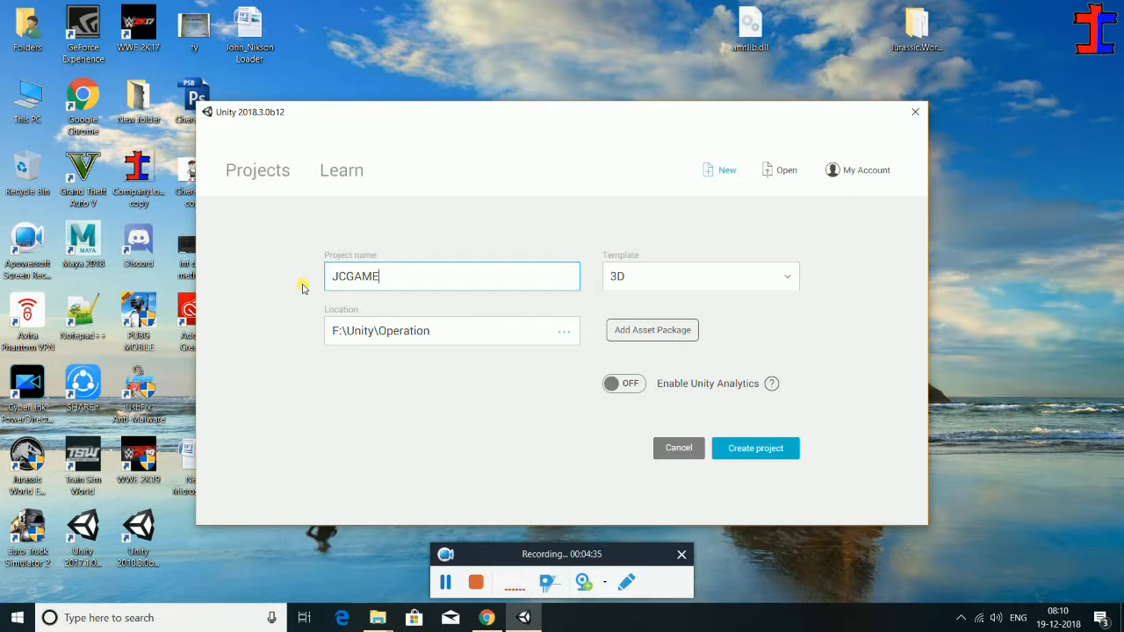
type("S DEMO")
left_click(767, 279)
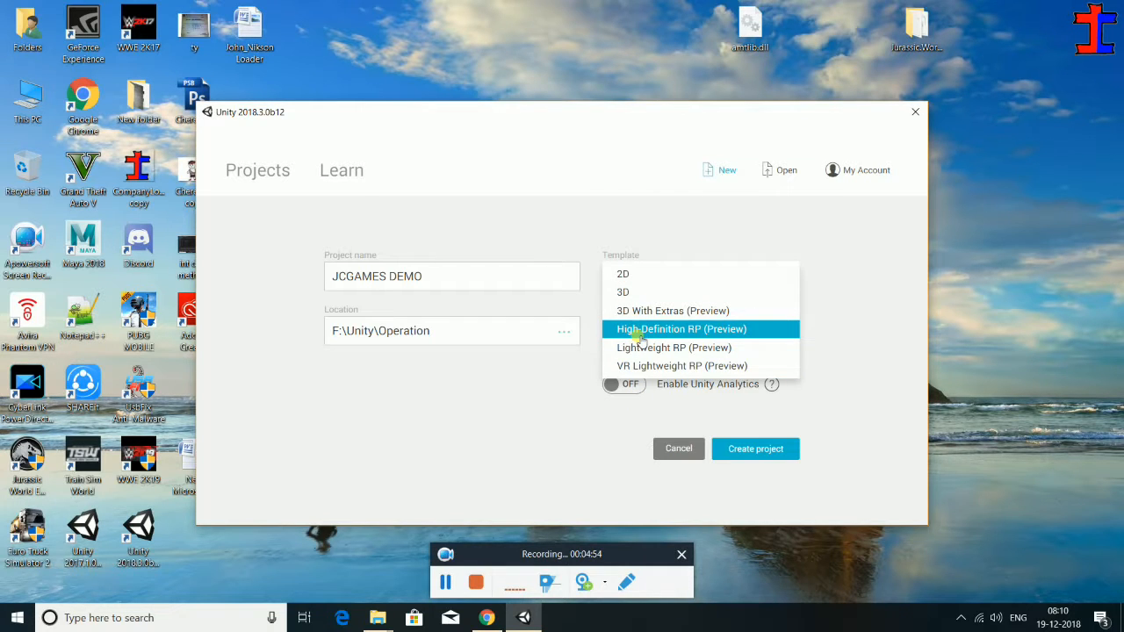
left_click(653, 291)
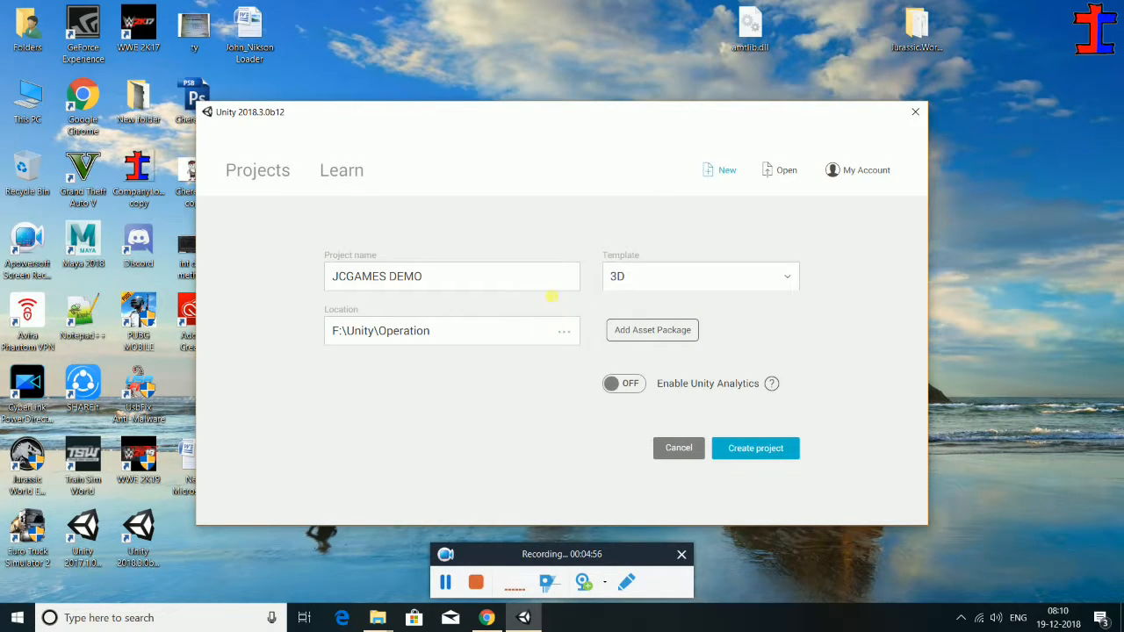
Check the project location and the available asset packages without adding any package.
left_click_drag(496, 335, 508, 316)
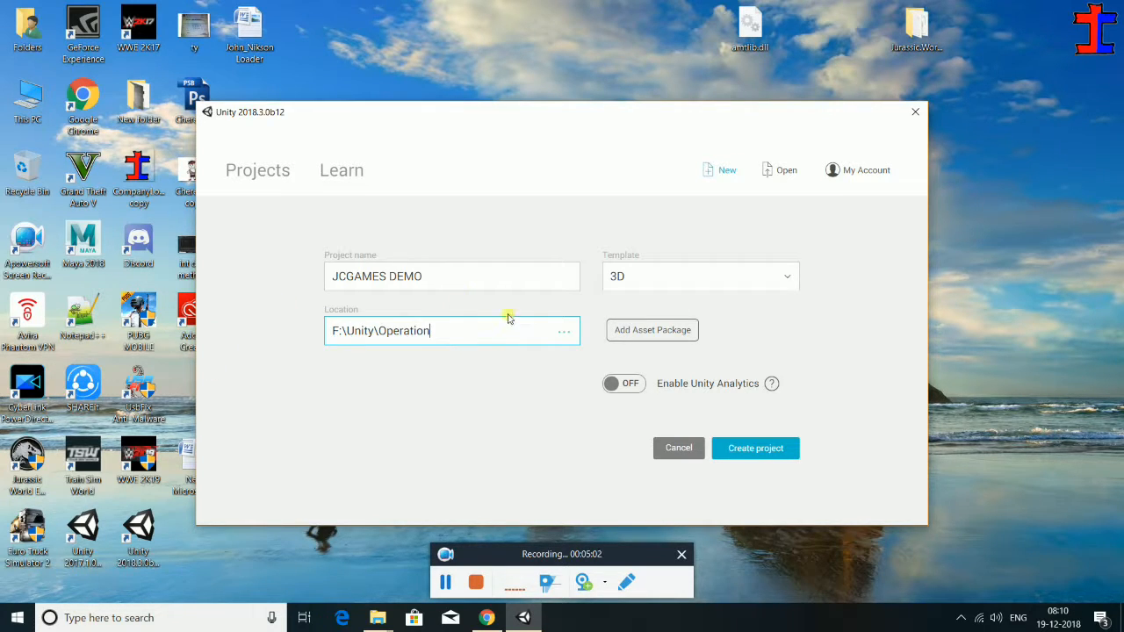
left_click(631, 339)
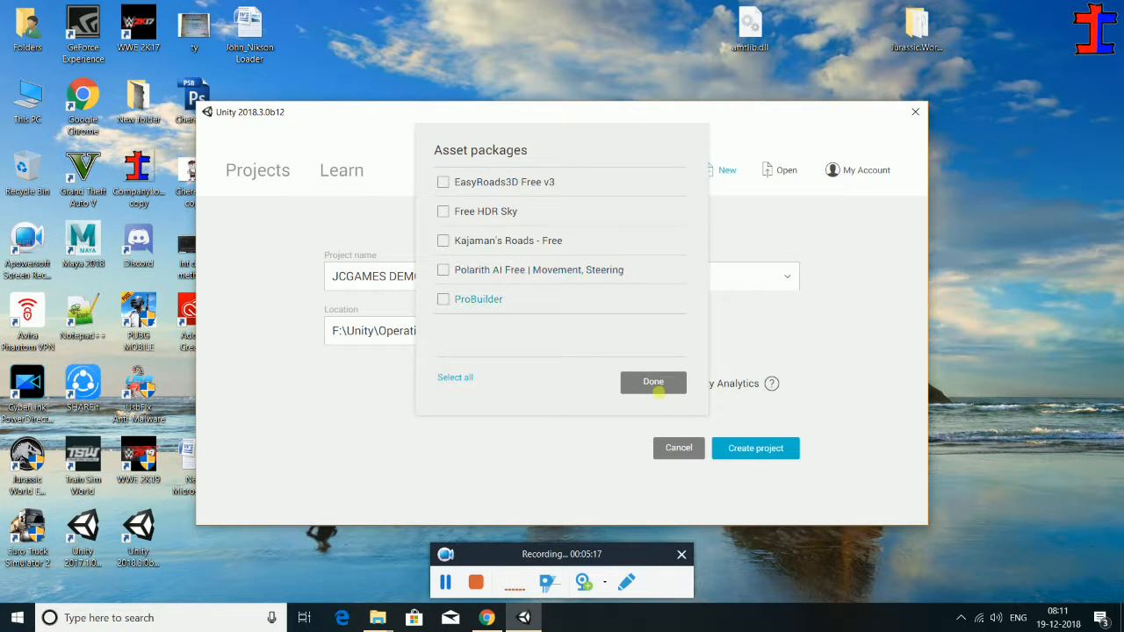
left_click(657, 381)
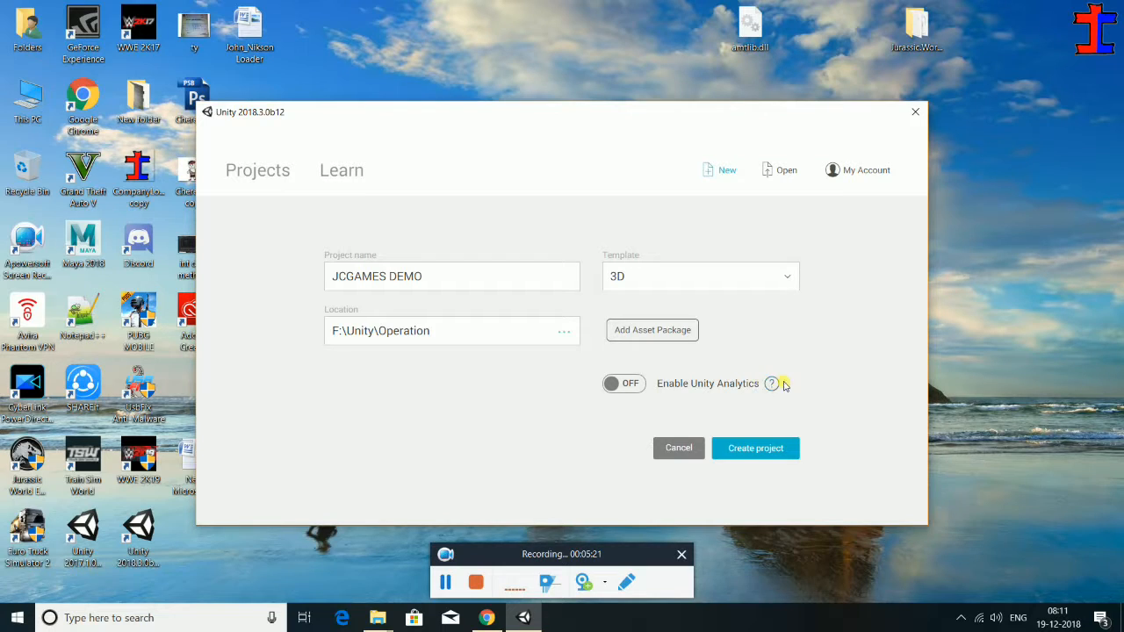
Enable Unity Analytics, read the explanation of what it means, and switch it off again.
left_click(615, 383)
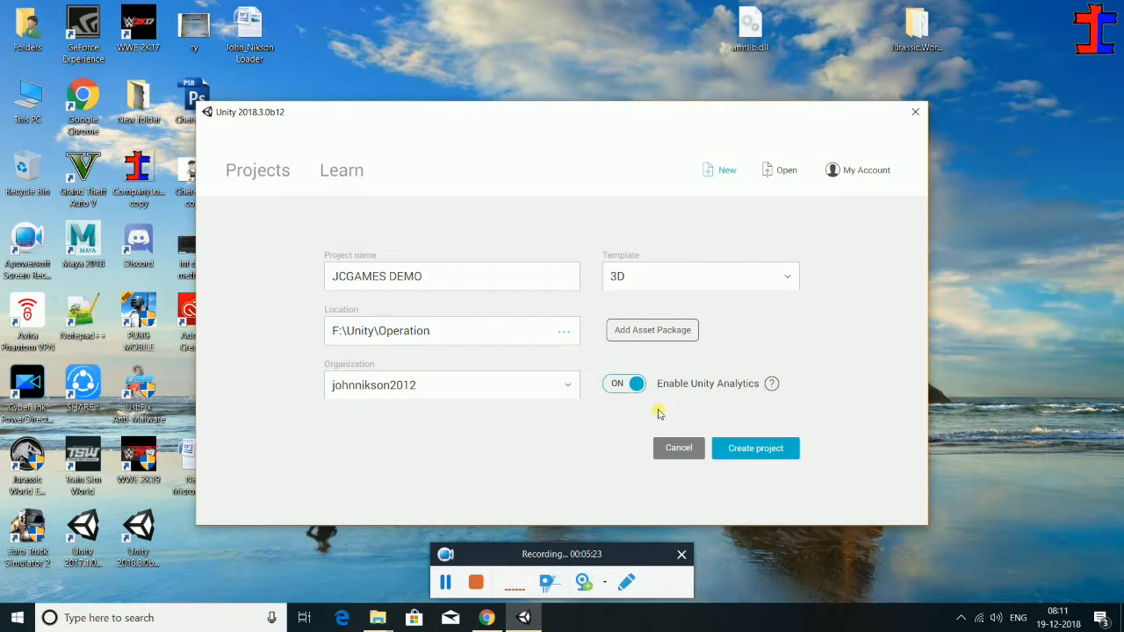
left_click(771, 384)
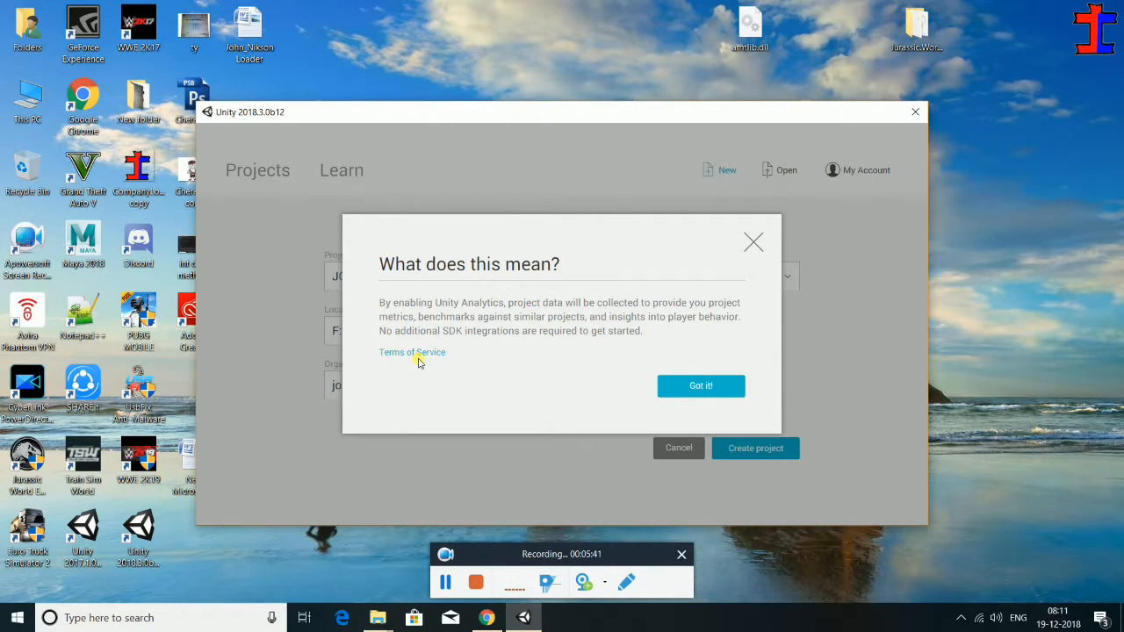
left_click(667, 387)
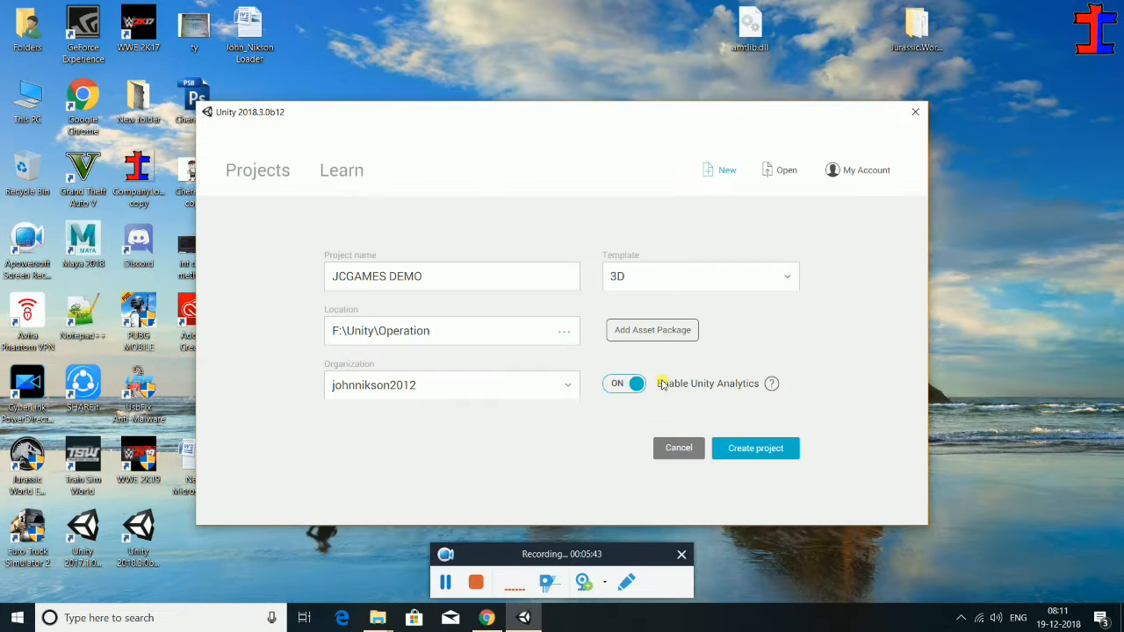
left_click(630, 384)
Create the JCGAMES DEMO project with the chosen settings.
left_click(762, 448)
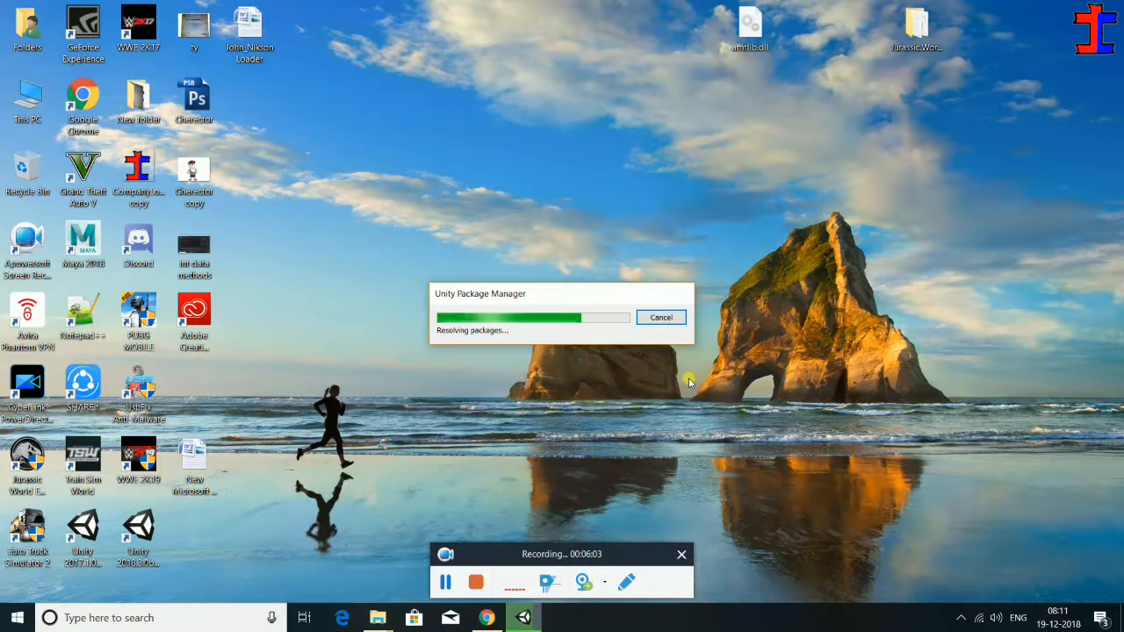
left_click_drag(507, 288, 522, 354)
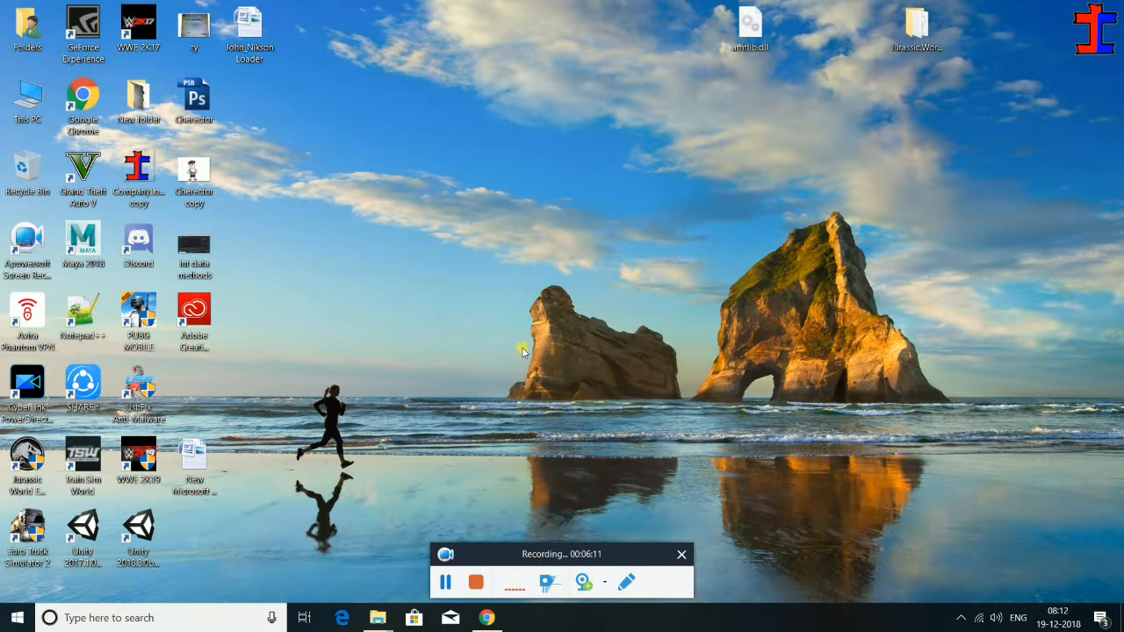
right_click(618, 211)
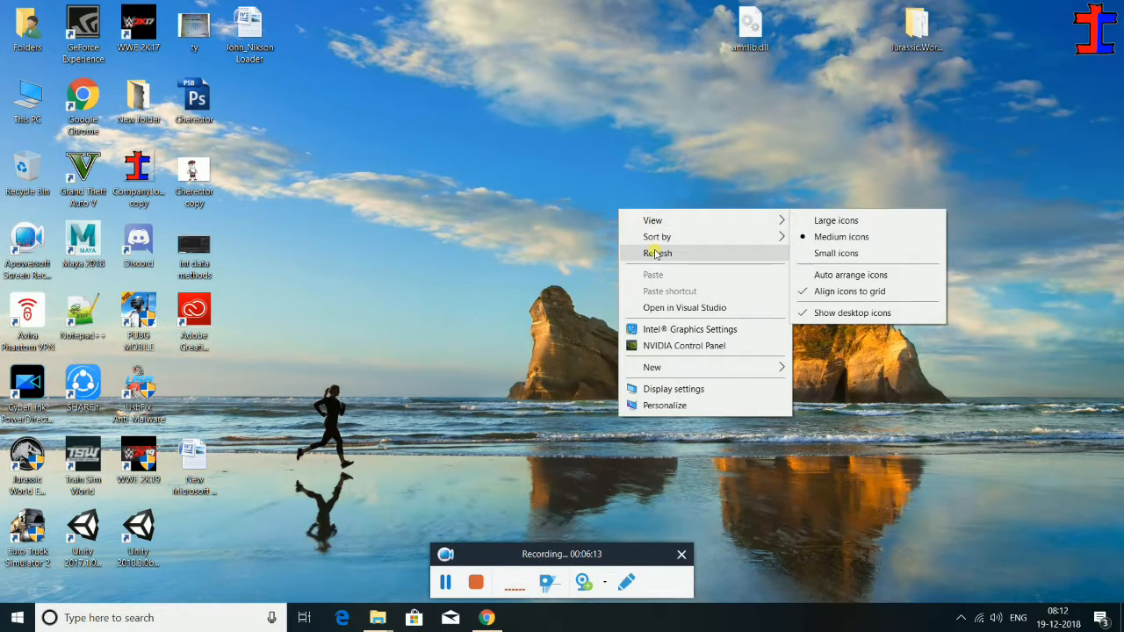
left_click(657, 253)
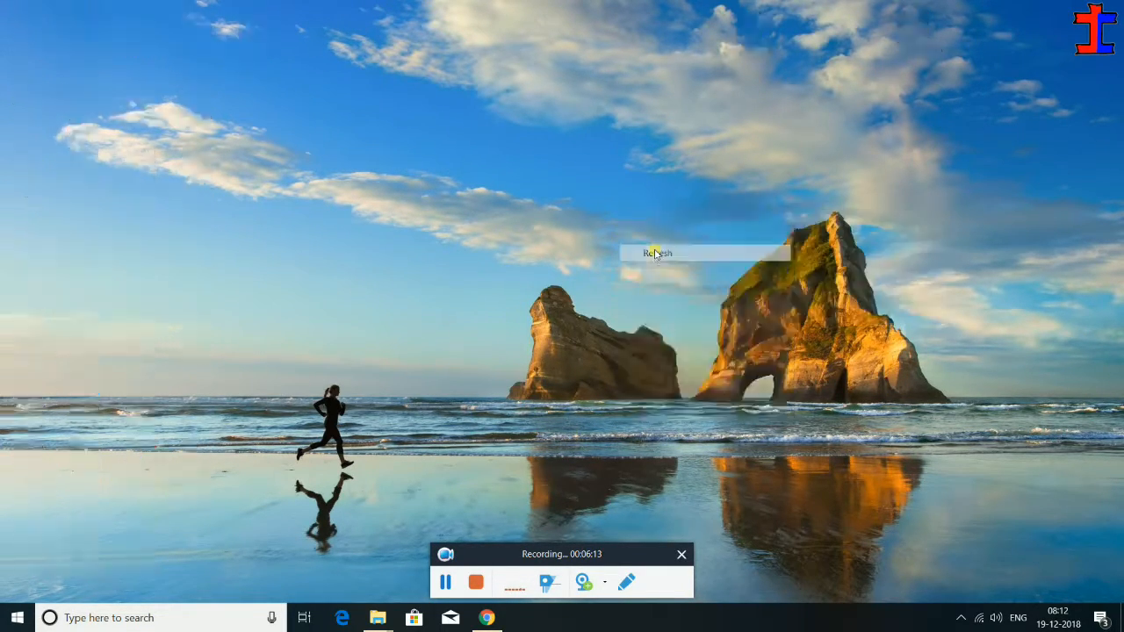
right_click(487, 134)
left_click(516, 181)
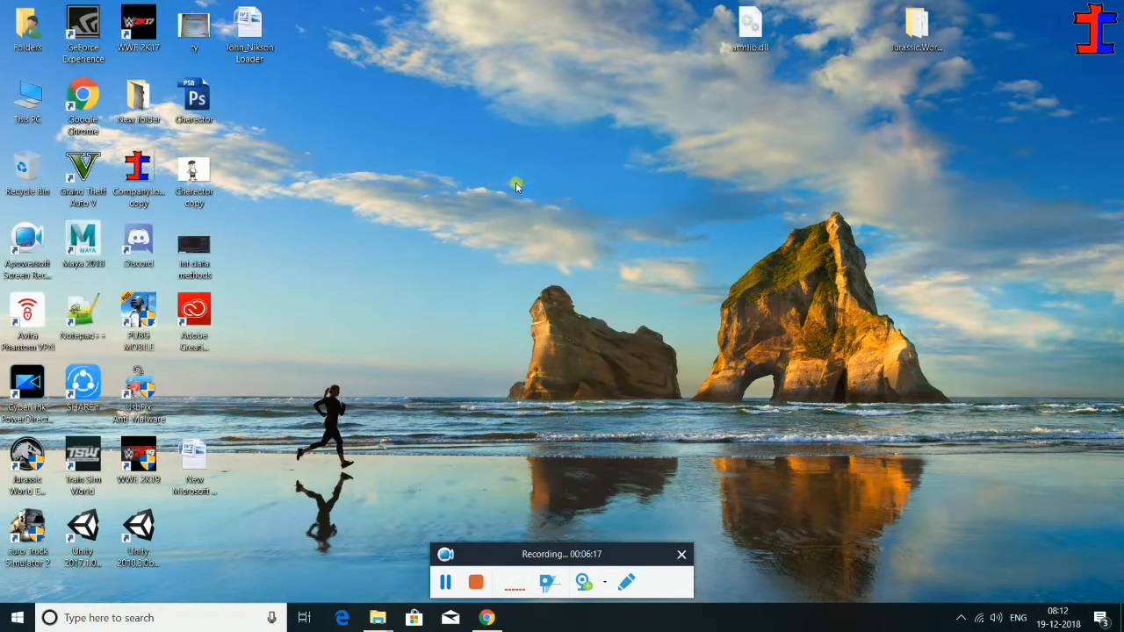
right_click(515, 182)
left_click(531, 225)
right_click(474, 80)
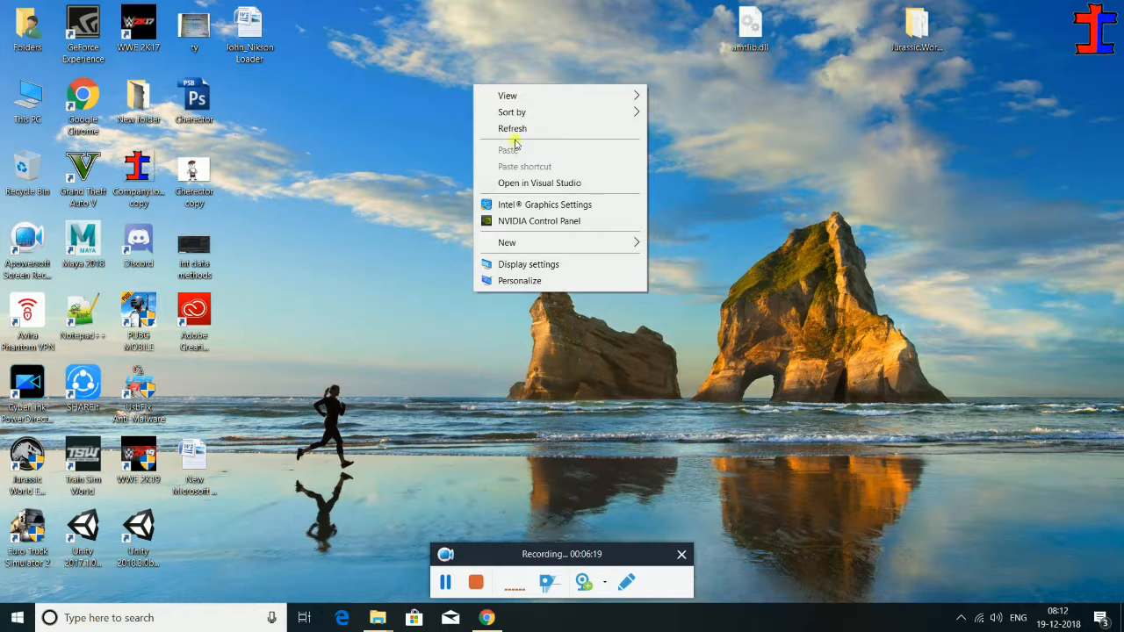
left_click(514, 124)
right_click(499, 72)
left_click(514, 117)
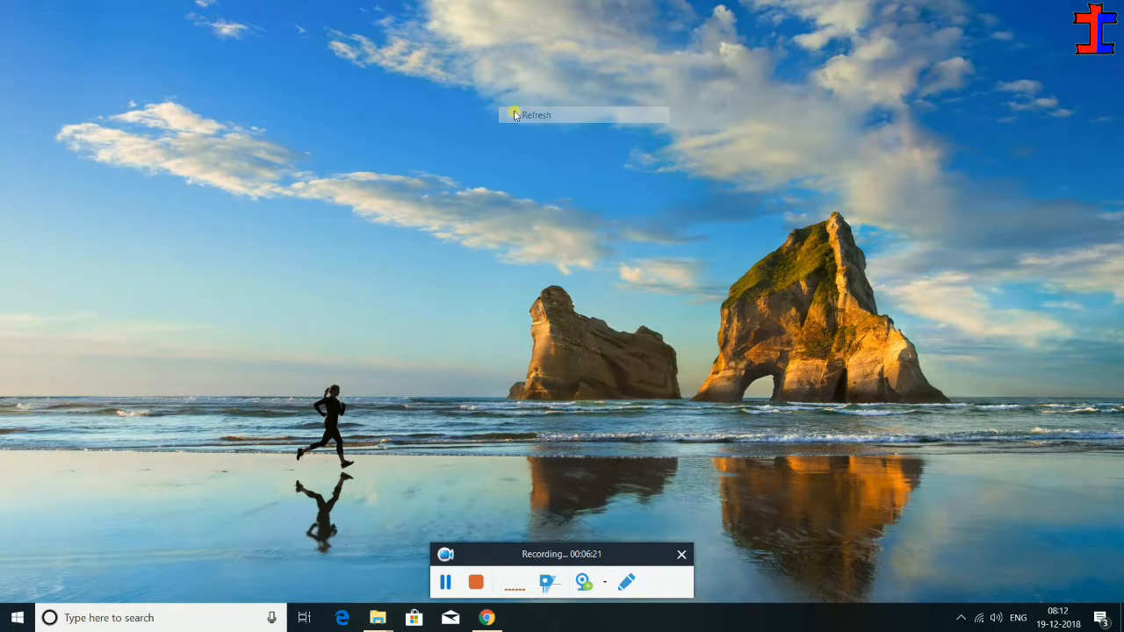
right_click(495, 76)
left_click(518, 127)
right_click(517, 120)
left_click(532, 165)
right_click(505, 102)
left_click(564, 136)
right_click(524, 92)
left_click(564, 138)
right_click(527, 93)
left_click(567, 138)
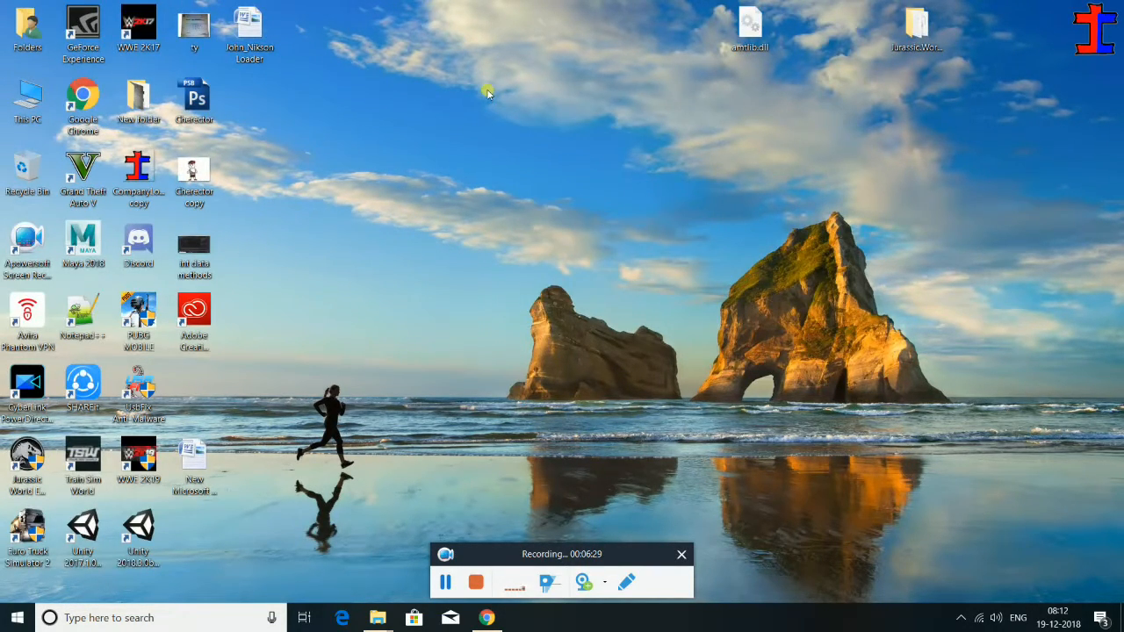
right_click(488, 93)
left_click(507, 136)
right_click(509, 138)
left_click(542, 185)
right_click(542, 187)
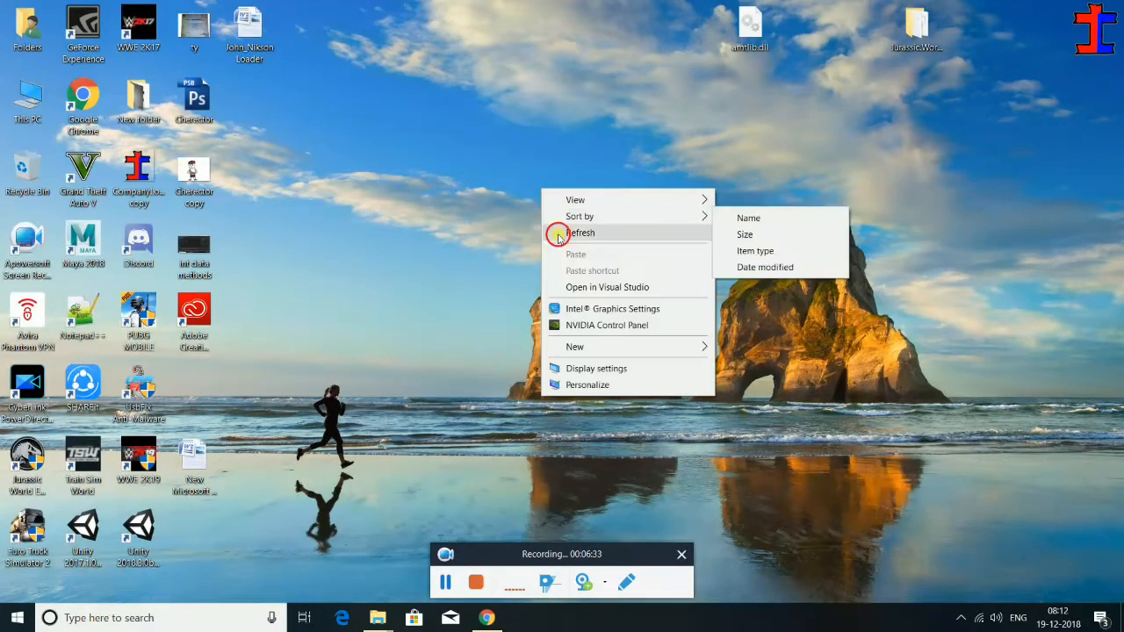
left_click(562, 234)
right_click(507, 129)
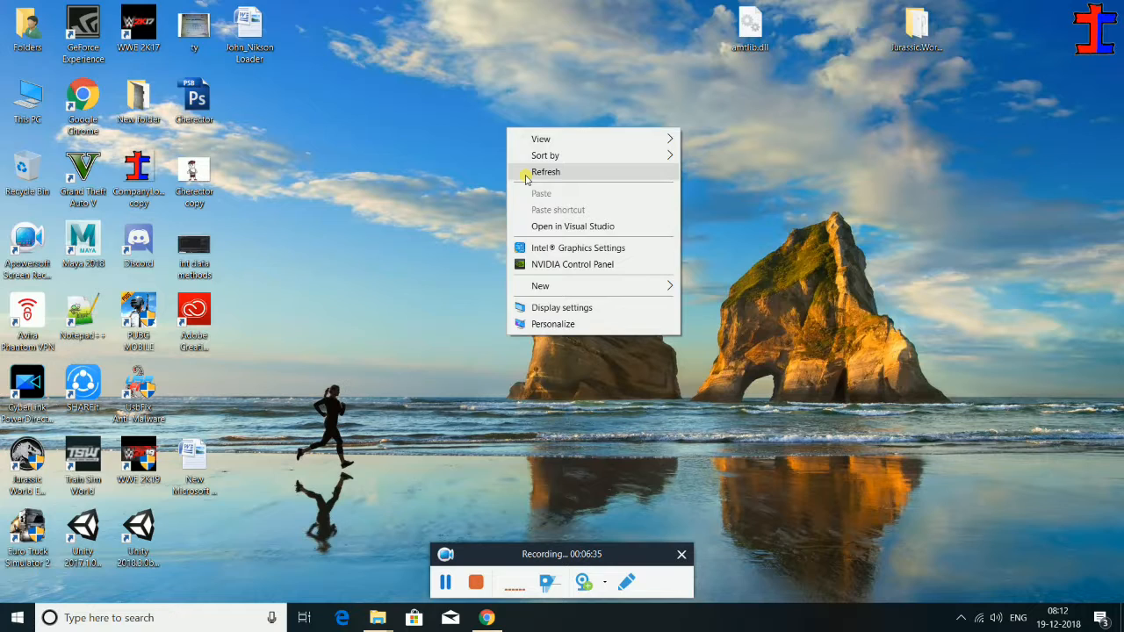
left_click(525, 173)
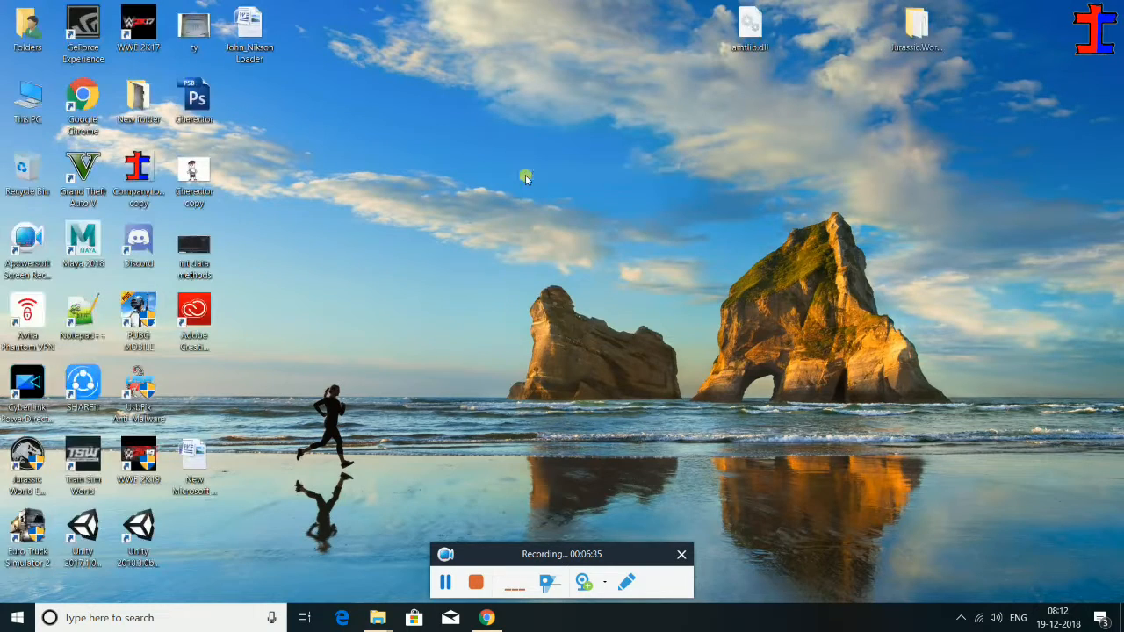
right_click(572, 173)
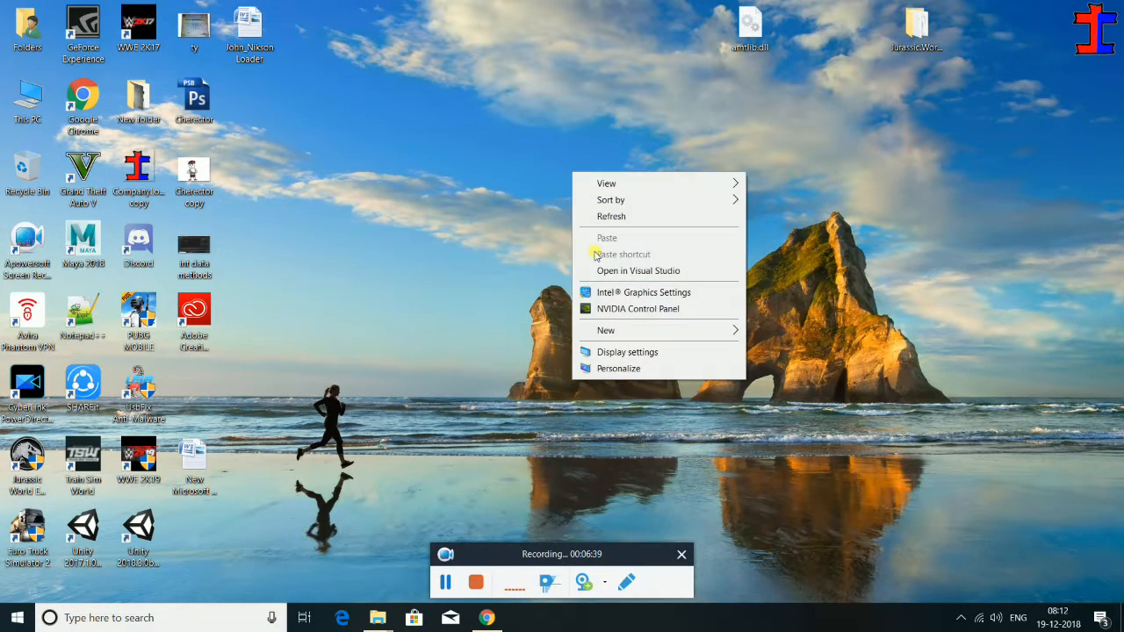
left_click(620, 216)
right_click(493, 76)
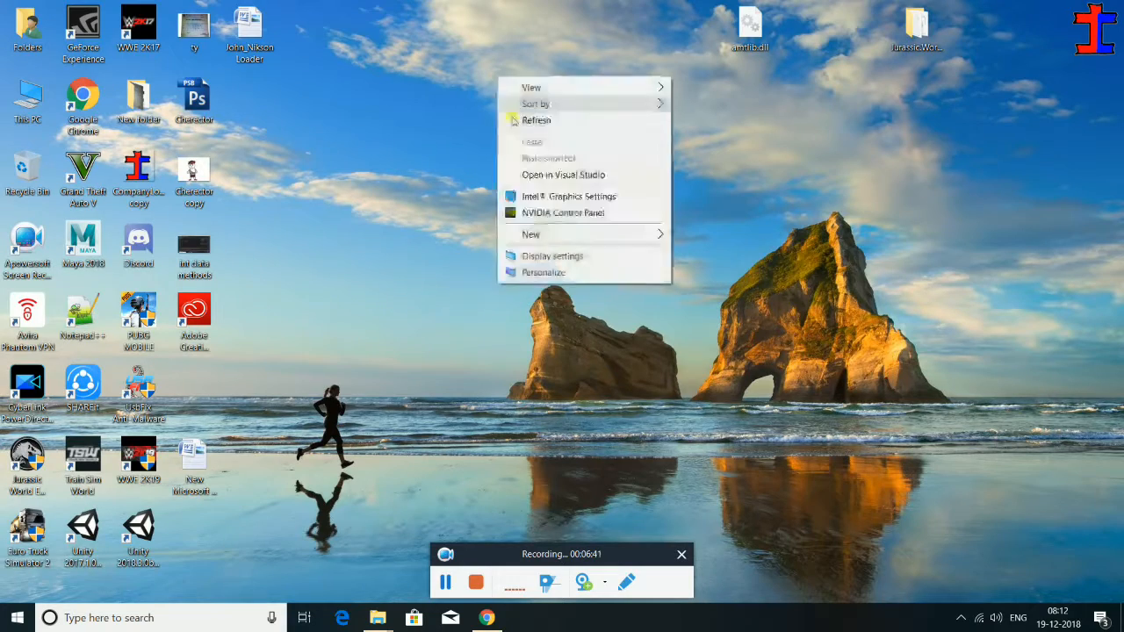
left_click(510, 116)
right_click(539, 154)
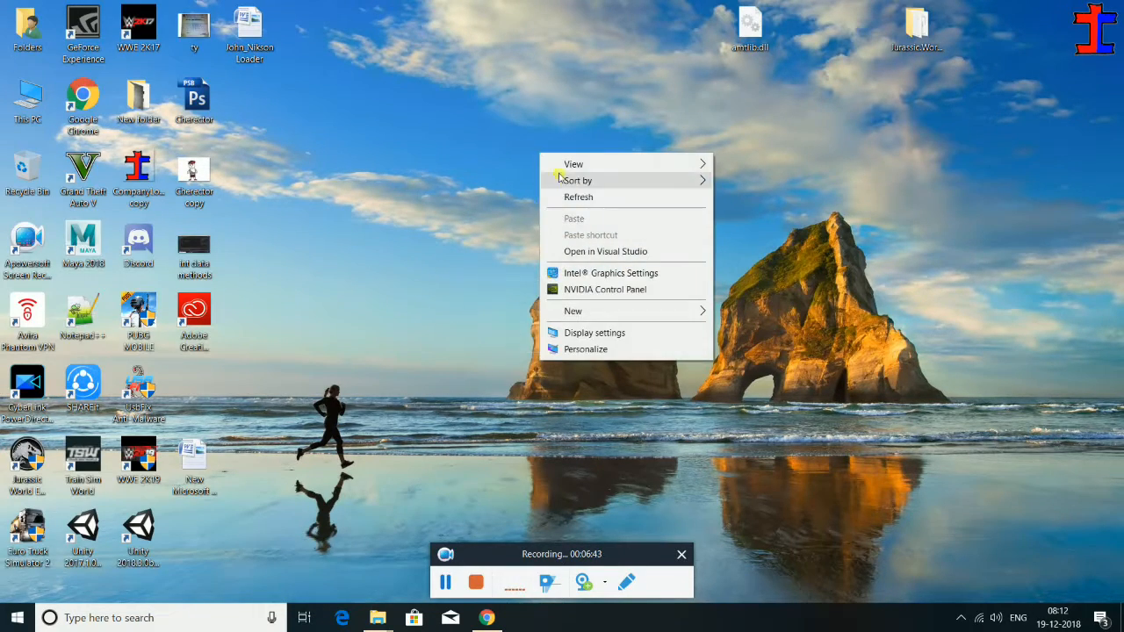
left_click(567, 199)
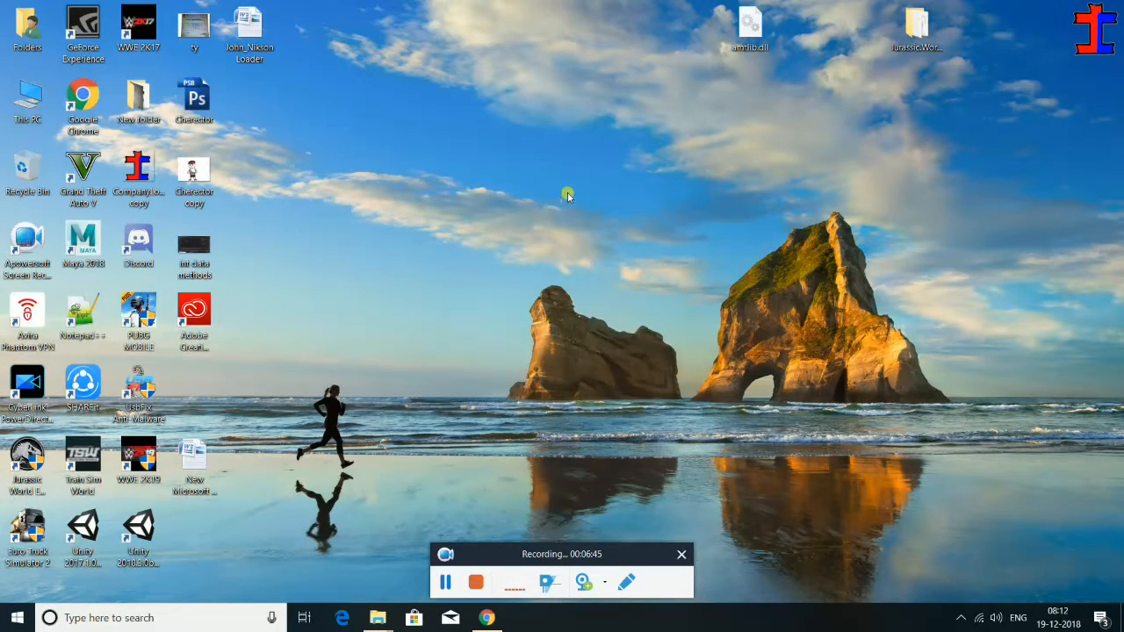
right_click(550, 140)
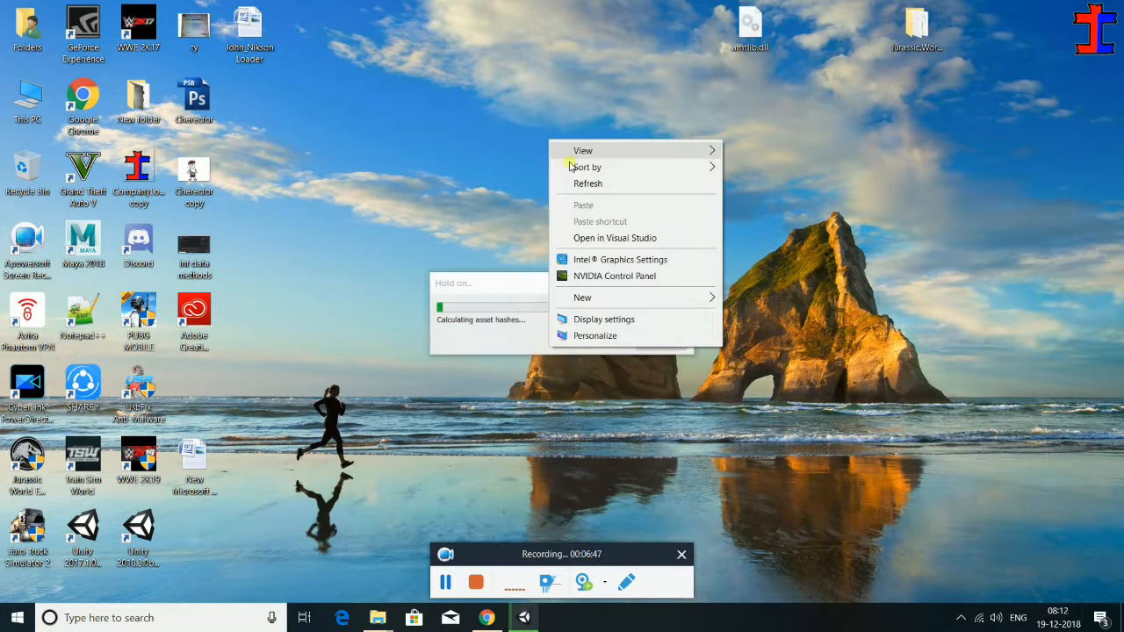
left_click(579, 189)
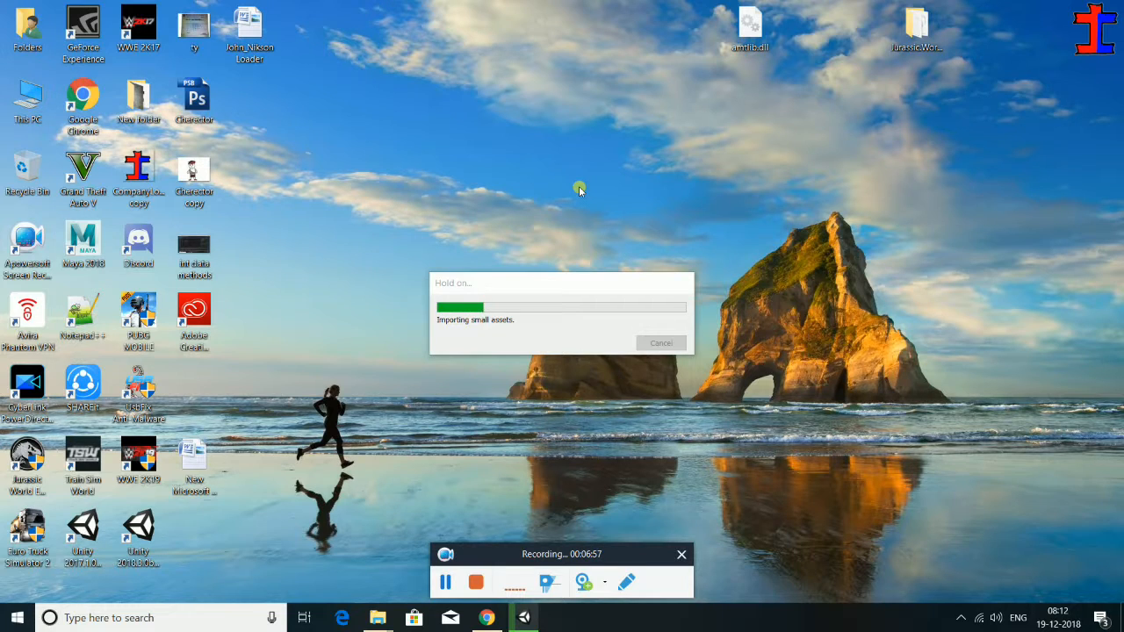
right_click(575, 184)
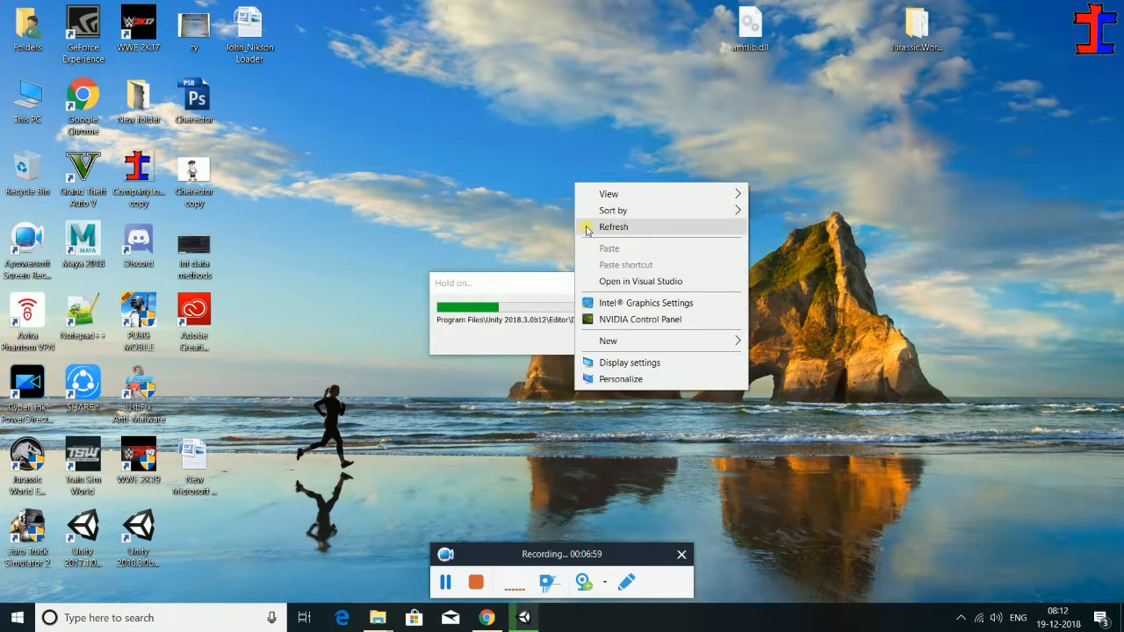
left_click(586, 227)
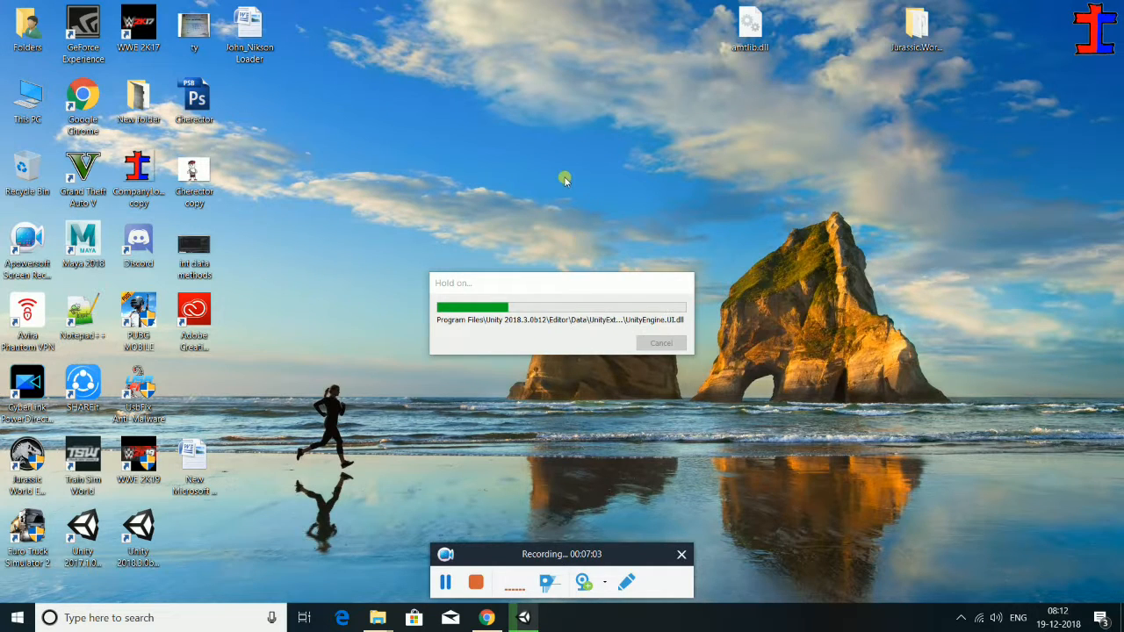
right_click(563, 177)
left_click(581, 222)
right_click(536, 151)
left_click(566, 195)
right_click(550, 177)
left_click(563, 223)
right_click(518, 181)
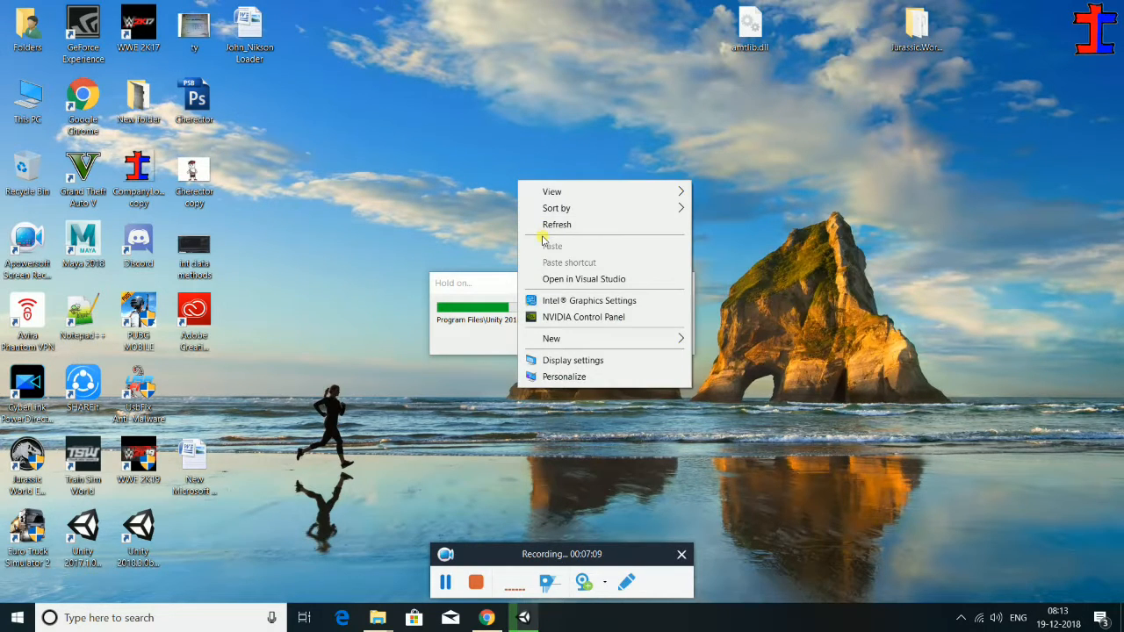
left_click(545, 230)
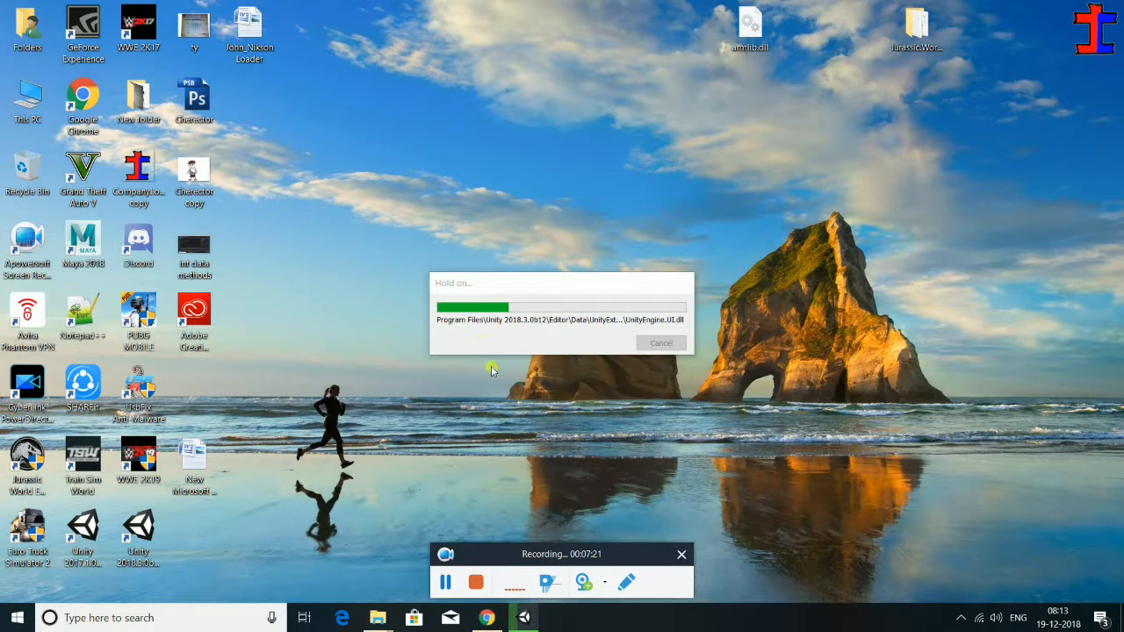
right_click(393, 136)
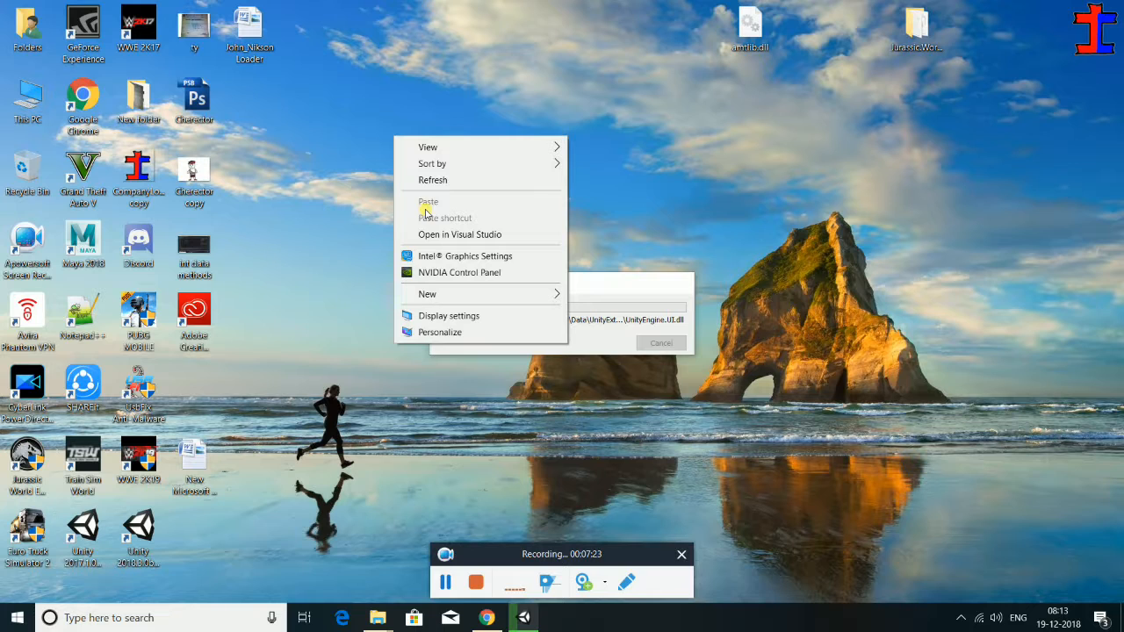
left_click(440, 180)
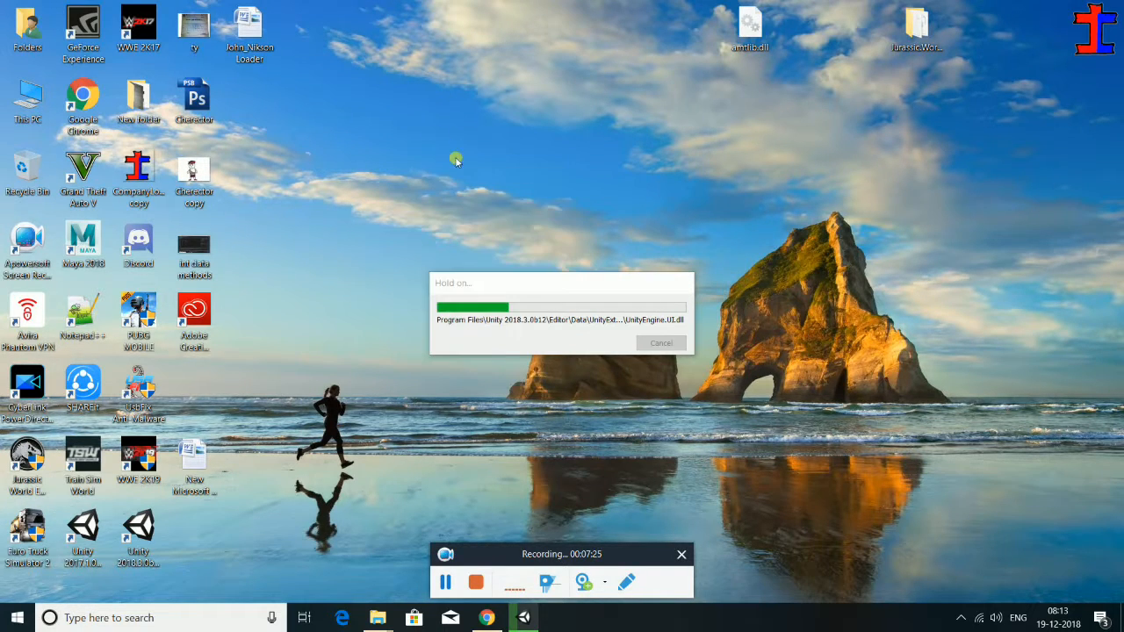
right_click(439, 147)
left_click(497, 192)
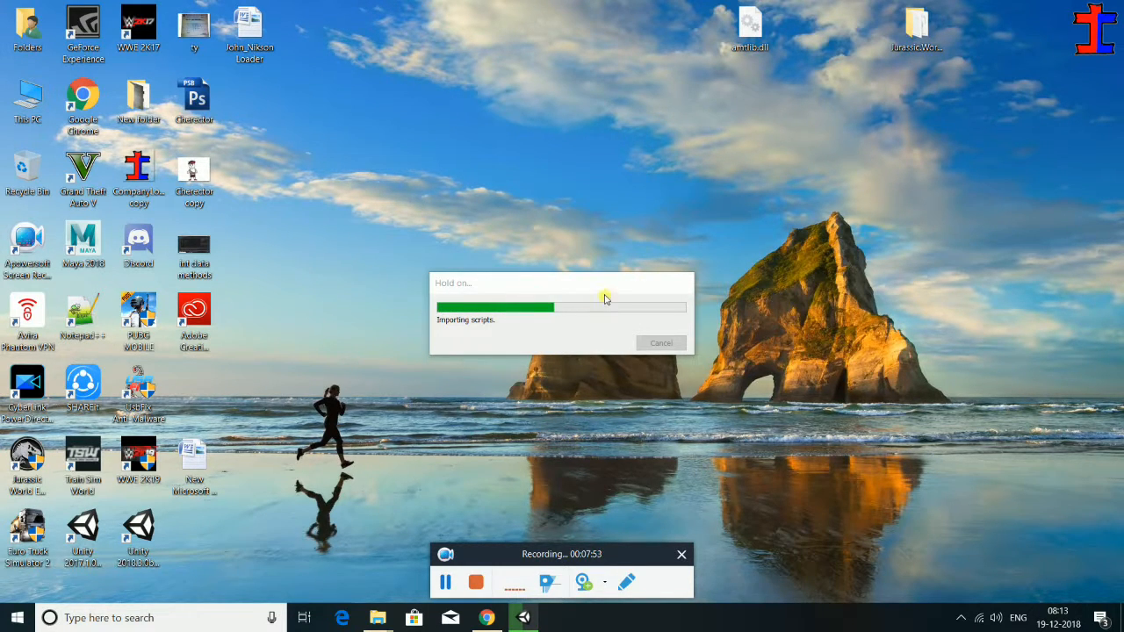
left_click_drag(604, 292, 556, 258)
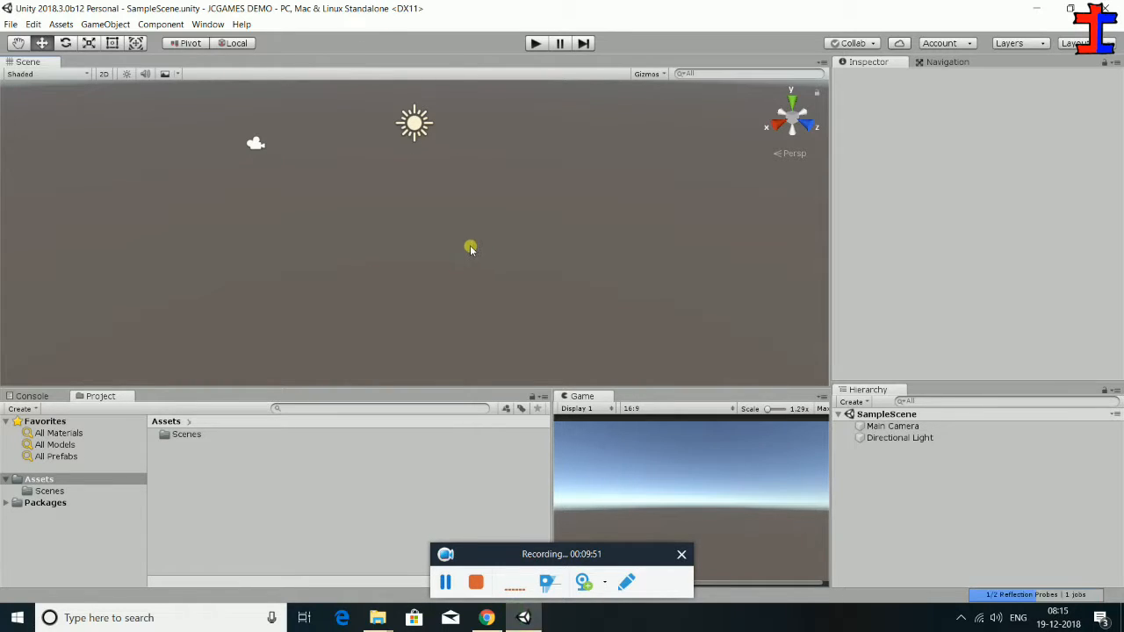
Examine the new project's sample scene up close and from farther away.
scroll(475, 249, "up", 2)
scroll(471, 253, "down", 4)
scroll(469, 255, "down", 5)
scroll(470, 255, "up", 4)
scroll(469, 254, "down", 2)
scroll(469, 255, "down", 1)
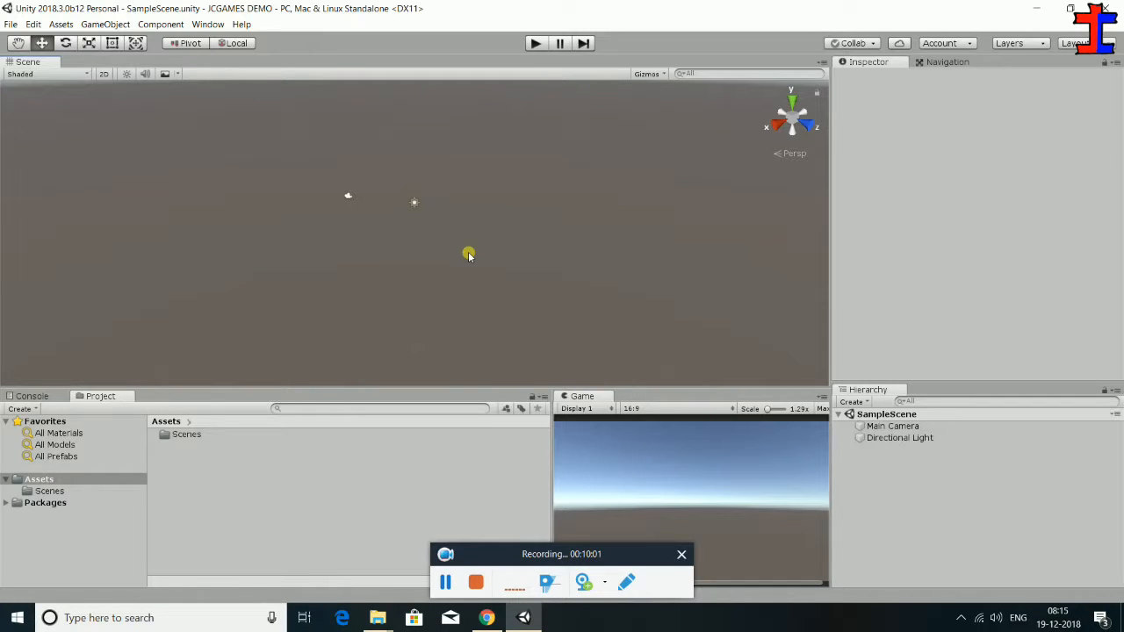
scroll(469, 254, "down", 1)
scroll(469, 255, "up", 3)
Box-select the Main Camera and Directional Light together in the scene, and clear the selection.
left_click_drag(244, 171, 612, 242)
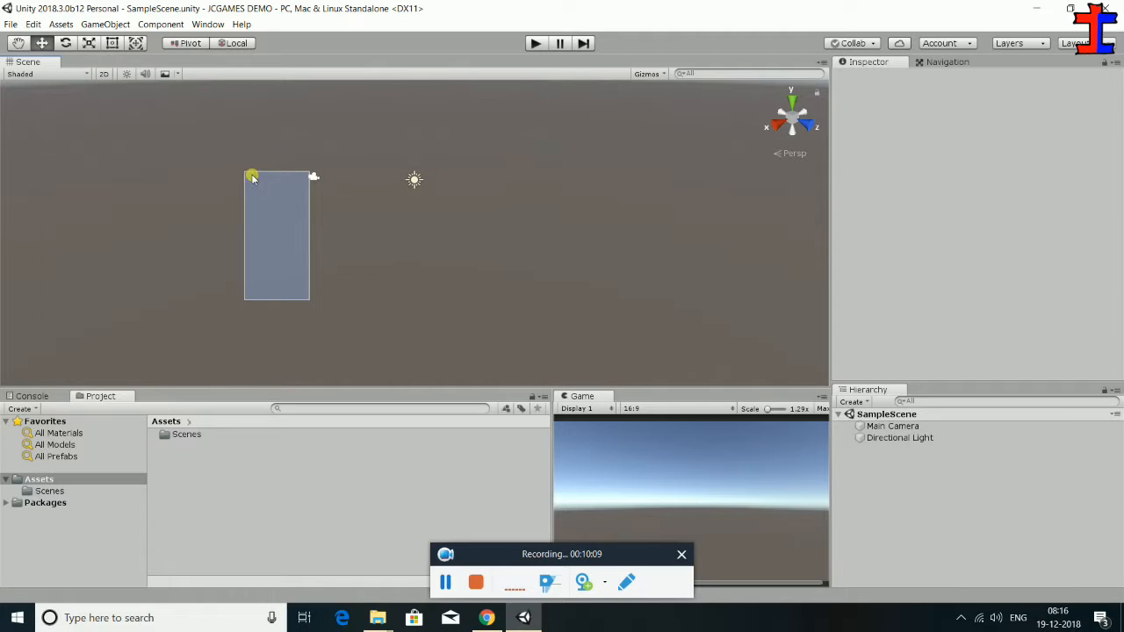
left_click(514, 297)
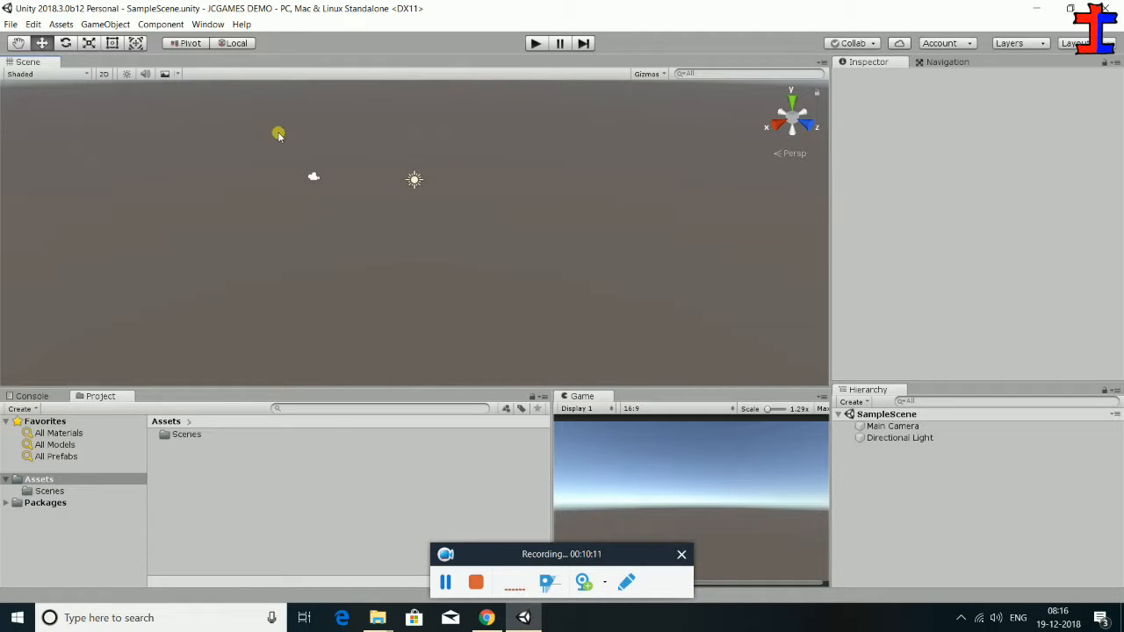
left_click_drag(259, 137, 531, 358)
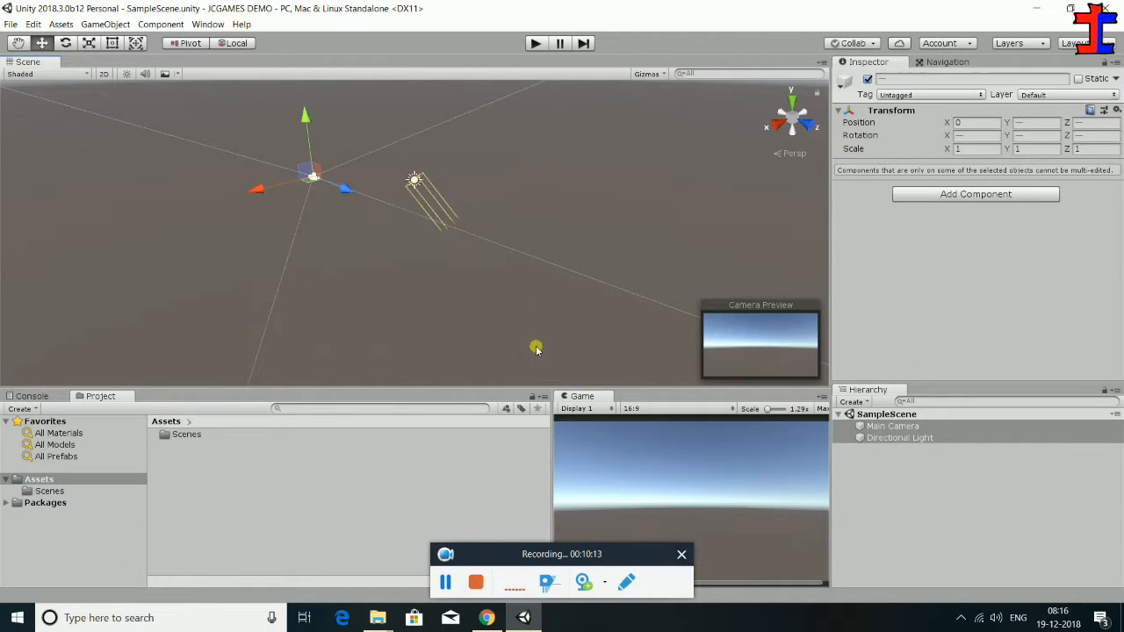
left_click(597, 244)
Inspect the component settings of the Main Camera and the Directional Light by selecting each one in turn.
left_click(312, 183)
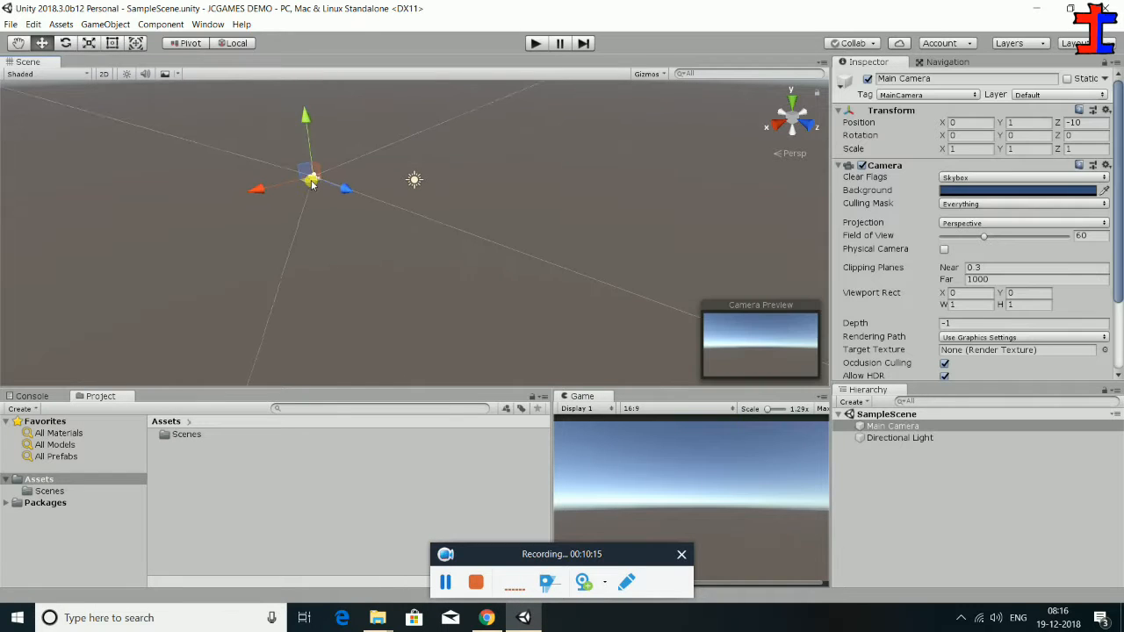
scroll(312, 184, "up", 3)
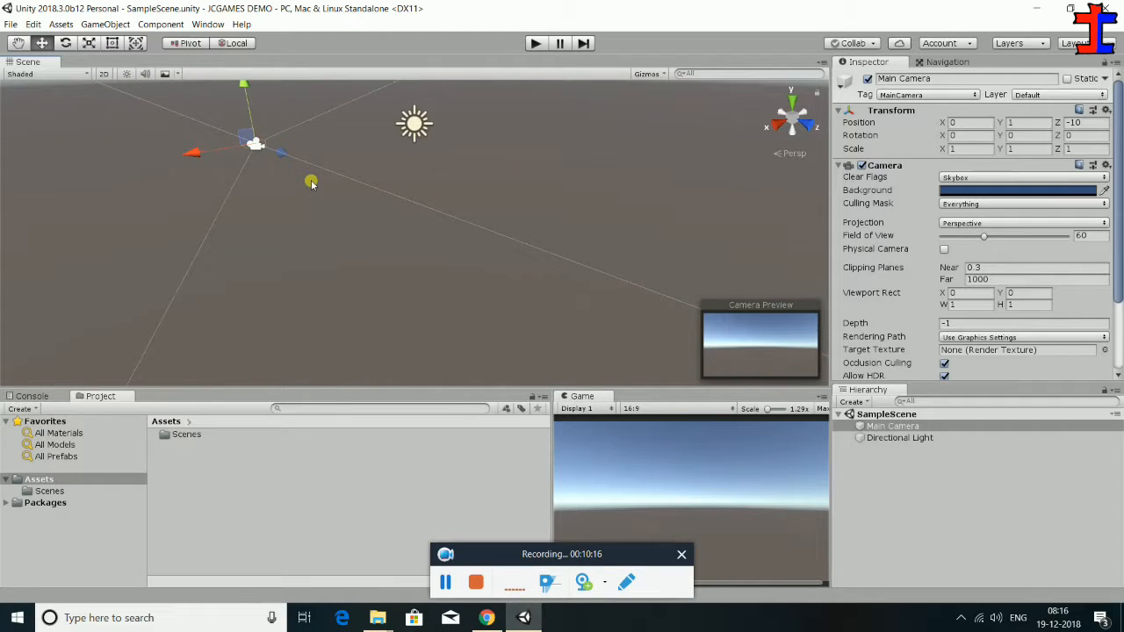
left_click(420, 125)
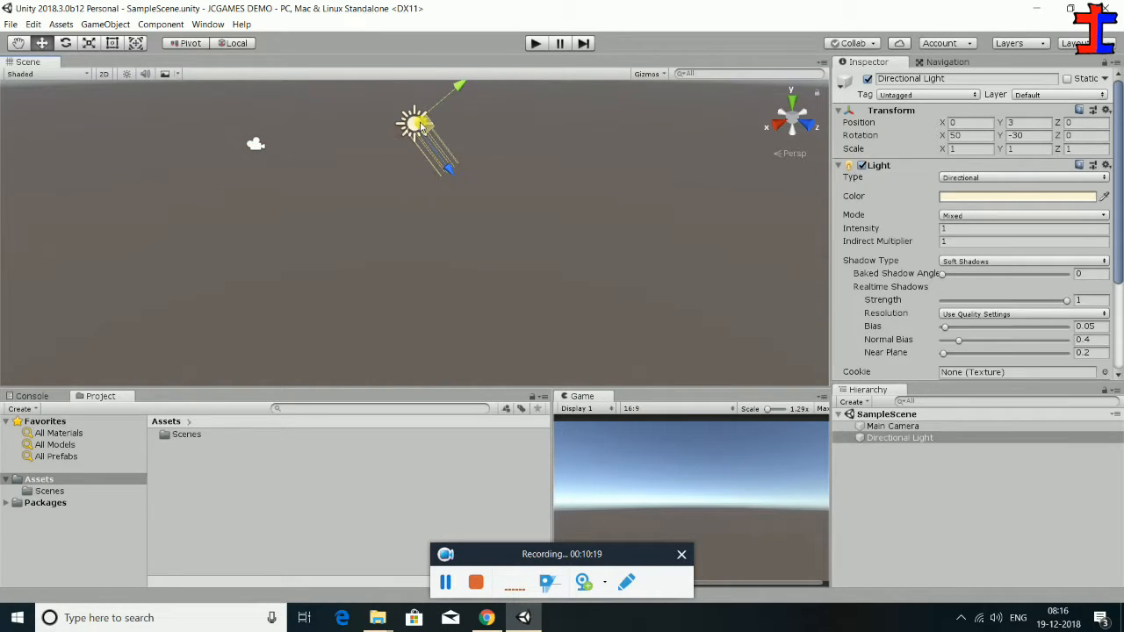
left_click(356, 126)
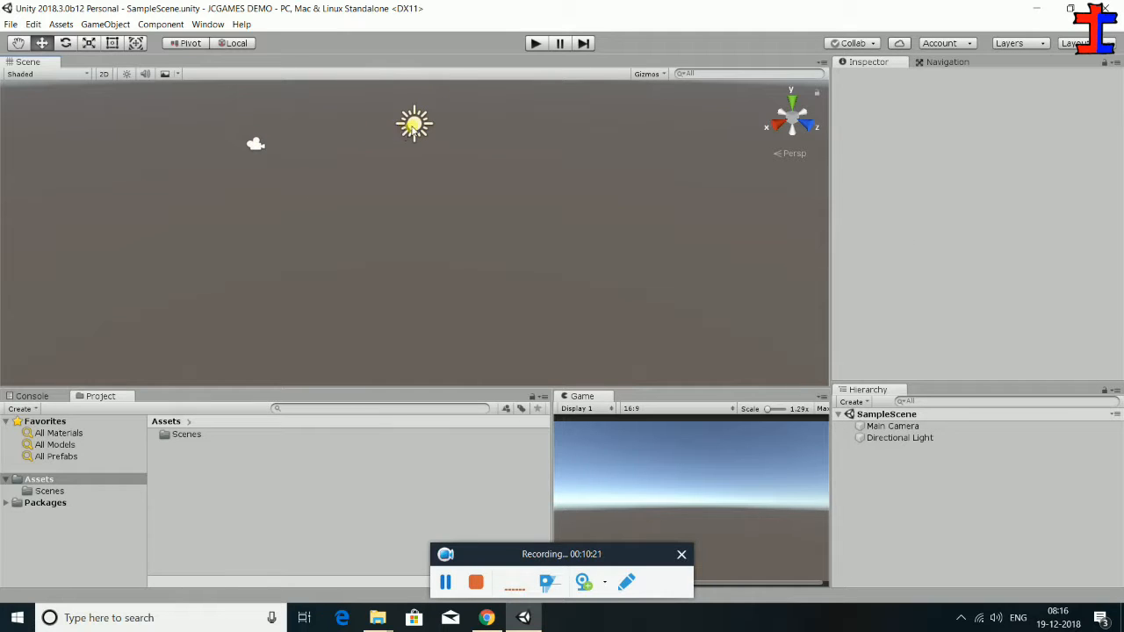
left_click(413, 127)
left_click(255, 146)
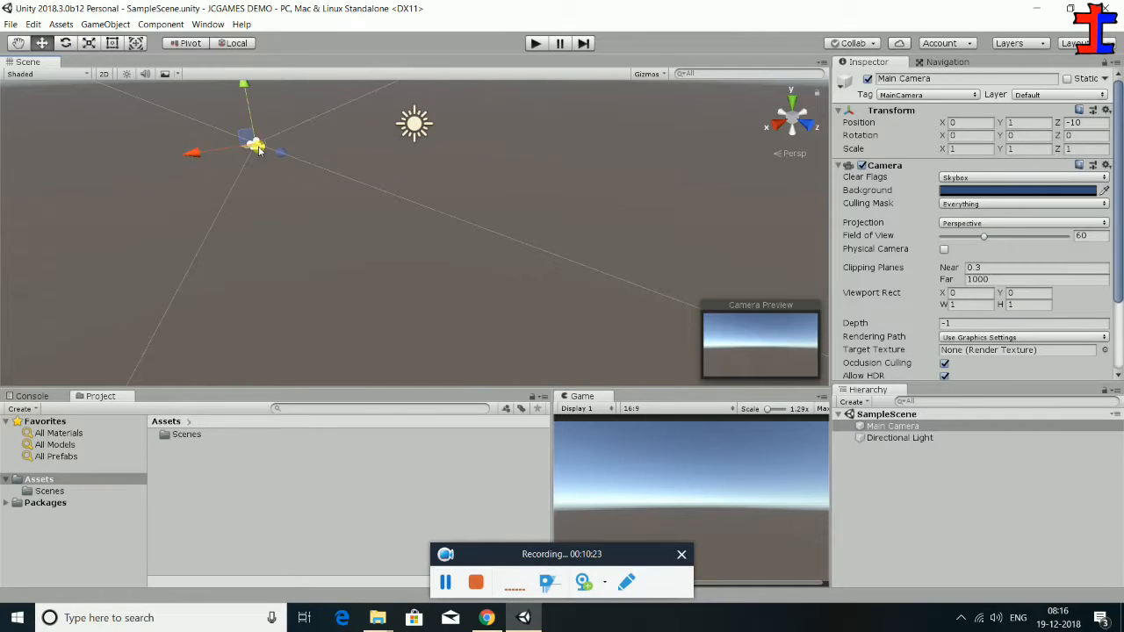
left_click(260, 154)
left_click(255, 143)
left_click(417, 123)
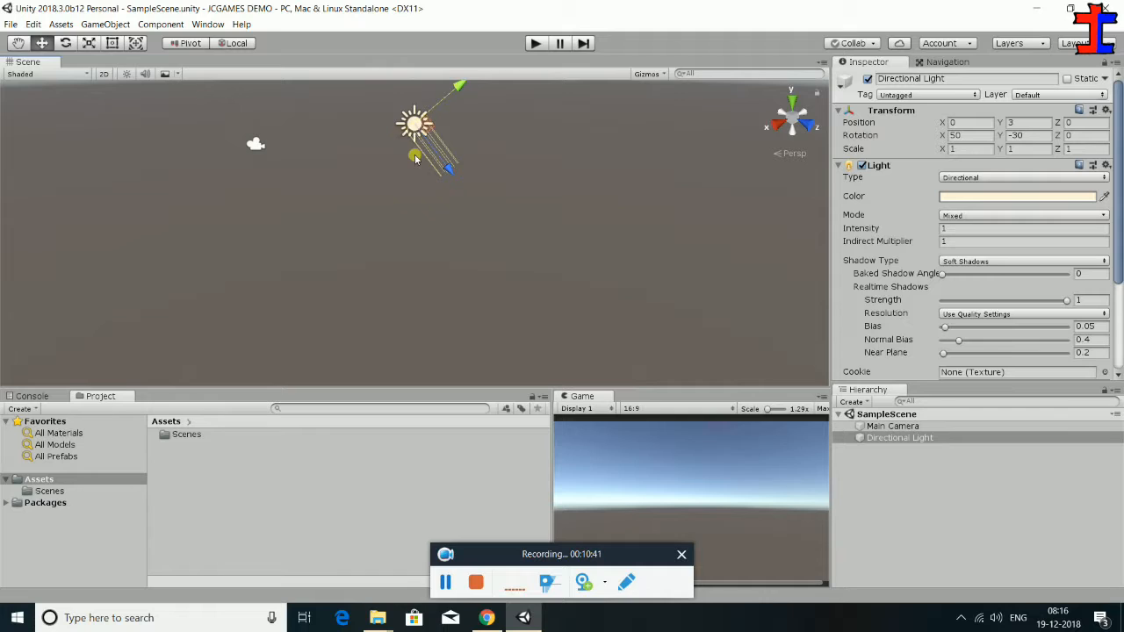
Pan around the scene with the Hand tool to show how it shifts the view of the camera and light.
left_click(19, 43)
left_click_drag(163, 244, 438, 457)
left_click_drag(676, 172, 445, 131)
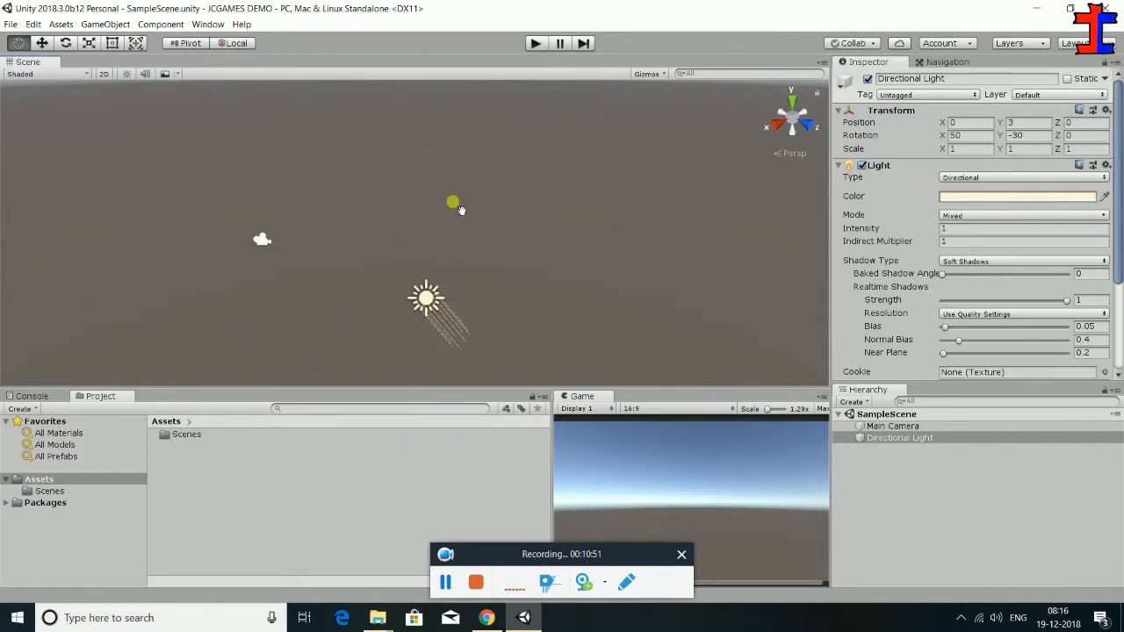
left_click_drag(474, 262, 667, 276)
left_click_drag(244, 311, 178, 284)
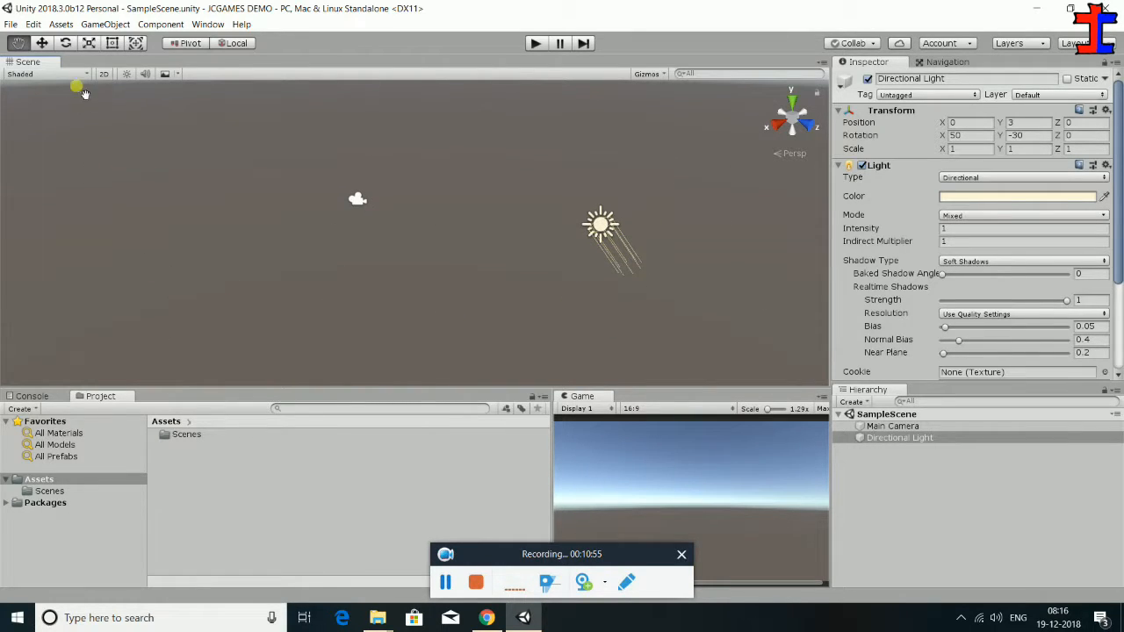
Switch to the Move tool and view its axis handles on the Main Camera and the Directional Light, leaving nothing selected.
left_click(42, 44)
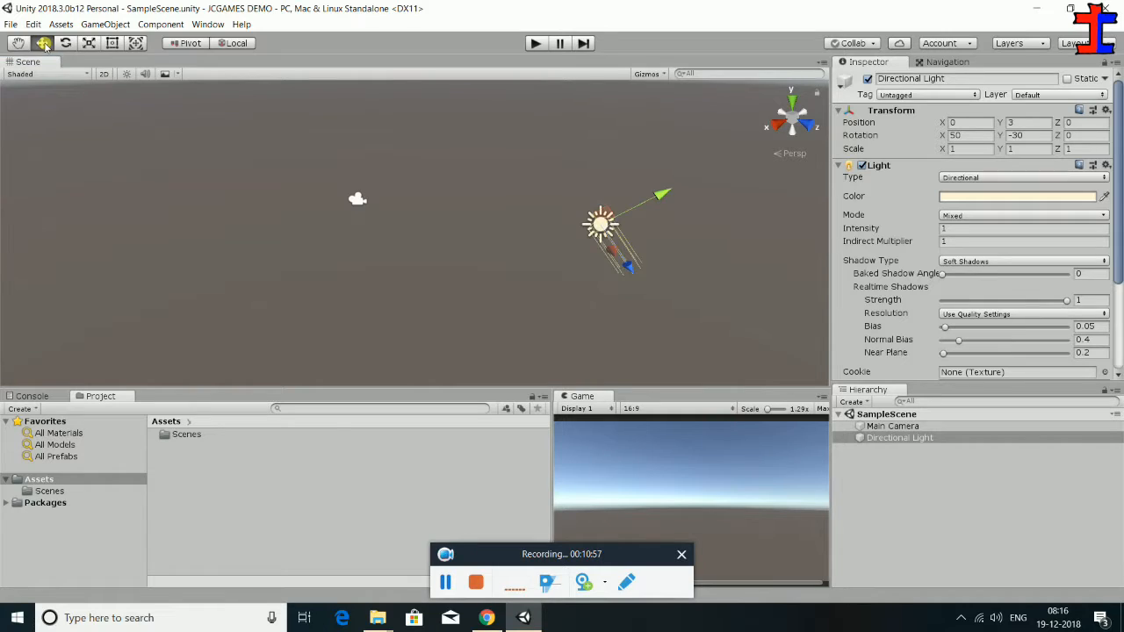
left_click(464, 279)
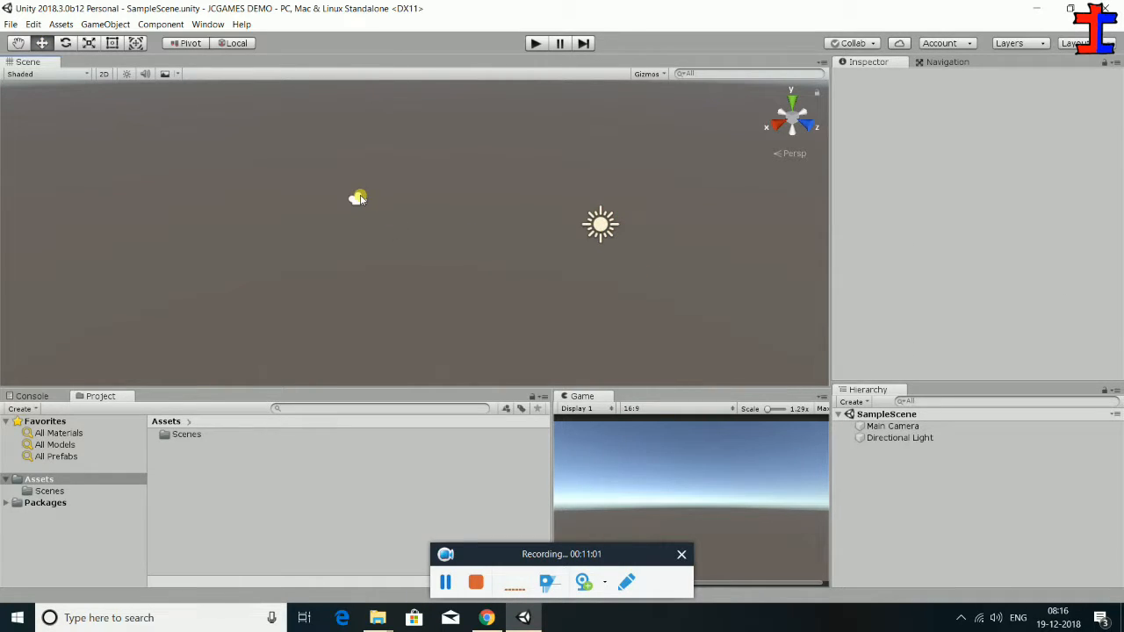
left_click(359, 198)
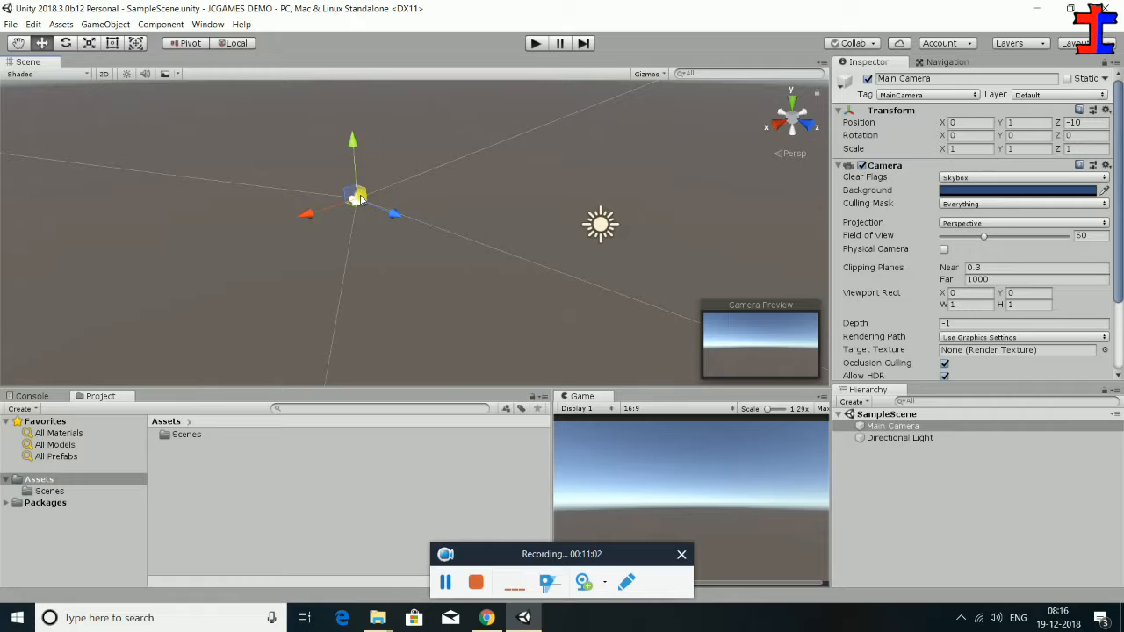
left_click(605, 225)
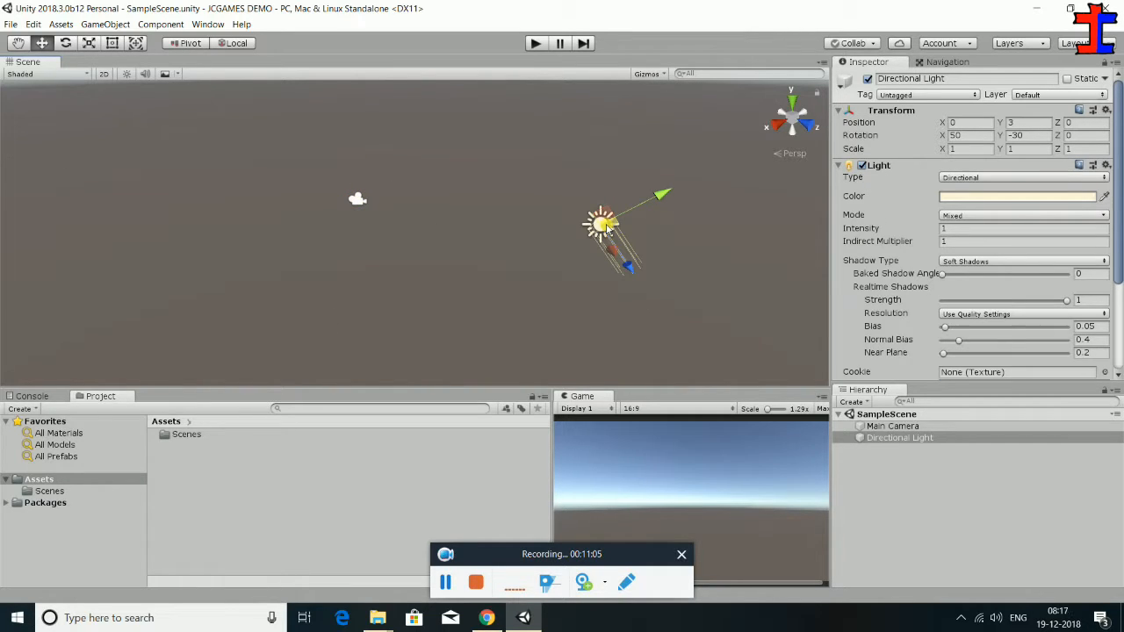
left_click(330, 291)
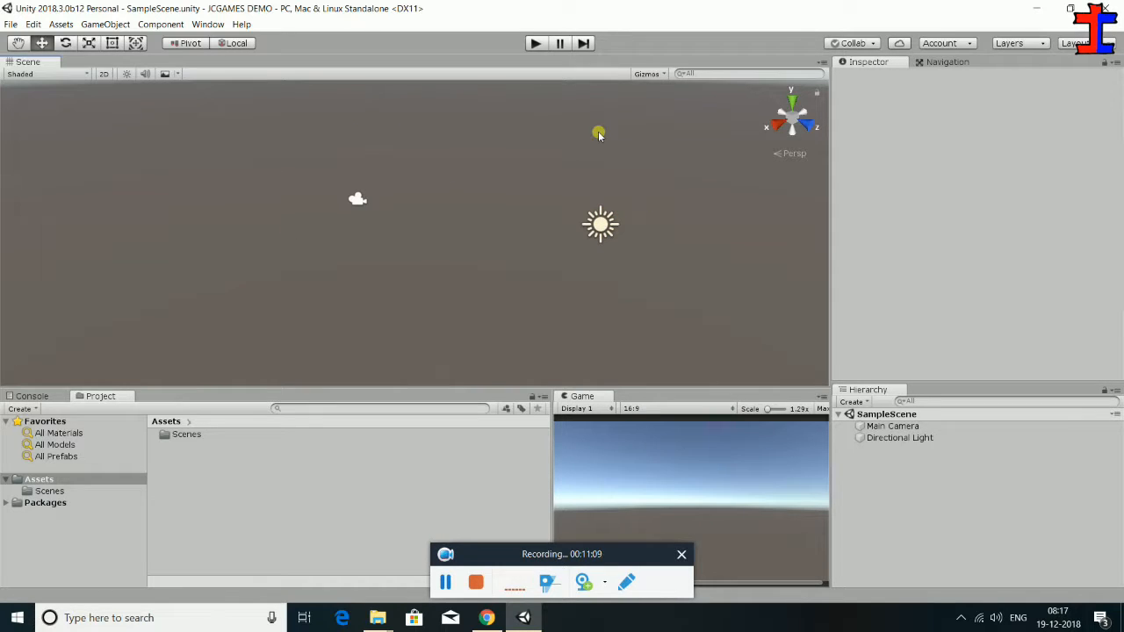
Move the Directional Light along its axes to about X 0.38, Y 3.17, Z -0.34.
left_click(591, 225)
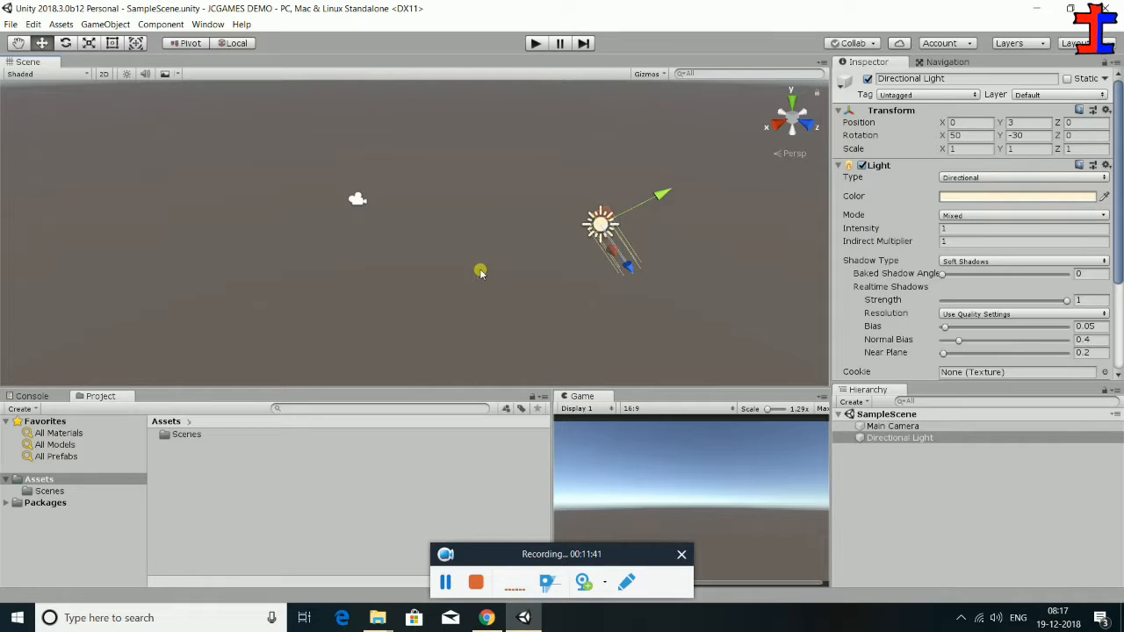
key("alt")
left_click_drag(667, 295, 408, 329, "alt")
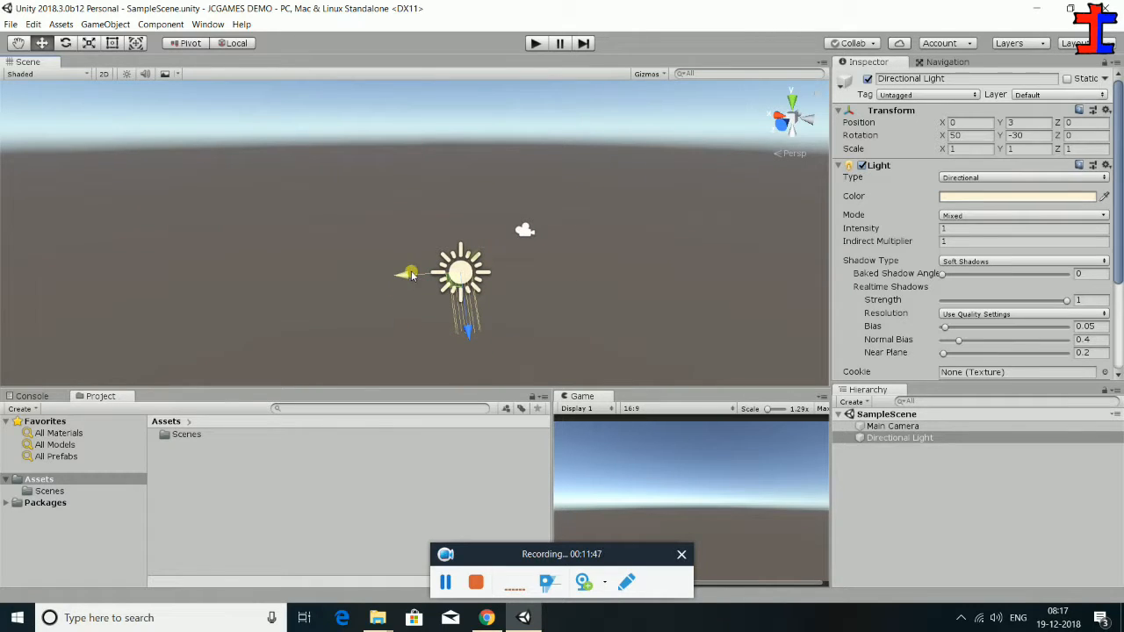
mouse_move(400, 273)
left_mouse_down()
mouse_move(466, 268)
mouse_move(390, 271)
left_mouse_up()
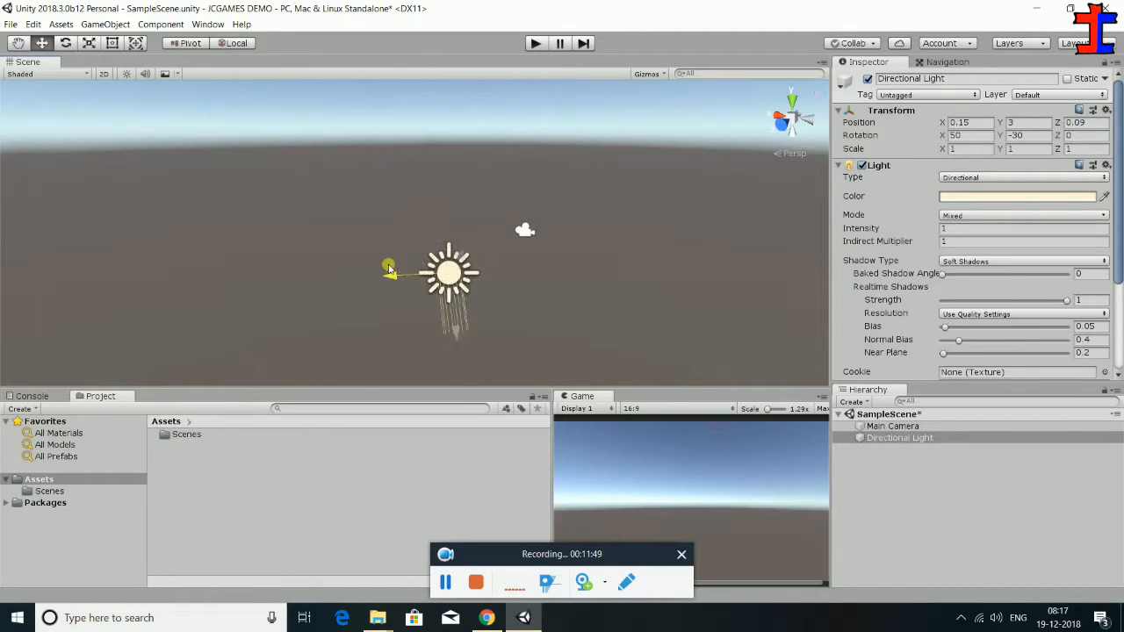
left_click_drag(460, 300, 510, 283)
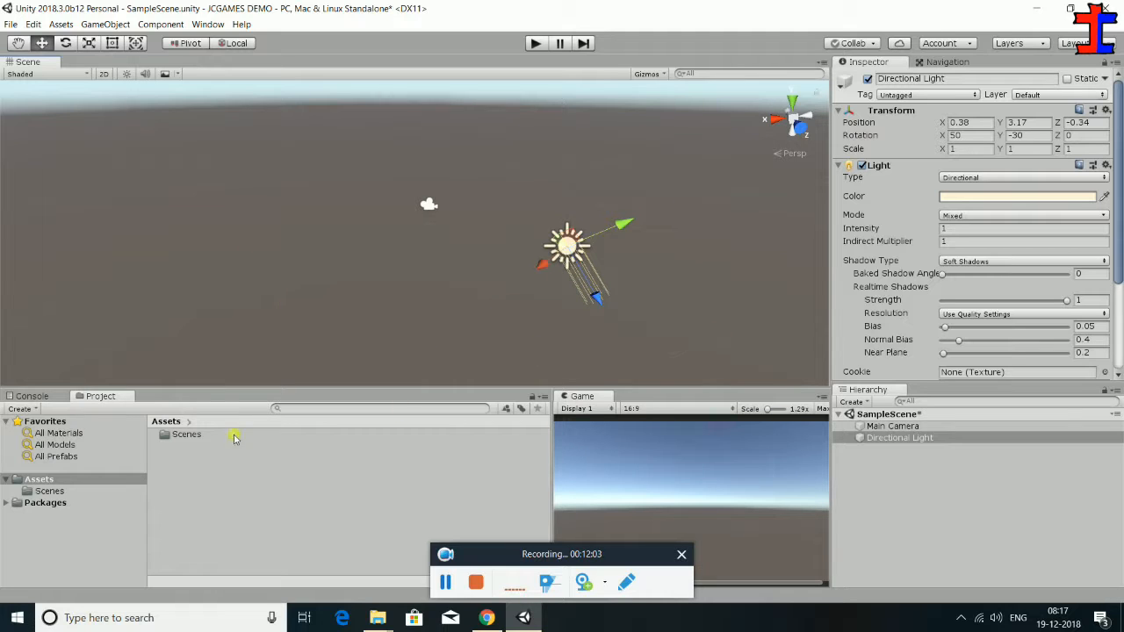
Rotate the Directional Light to about X 42.2, Y -70.4, Z -29.8 with the Rotate tool.
left_click(82, 44)
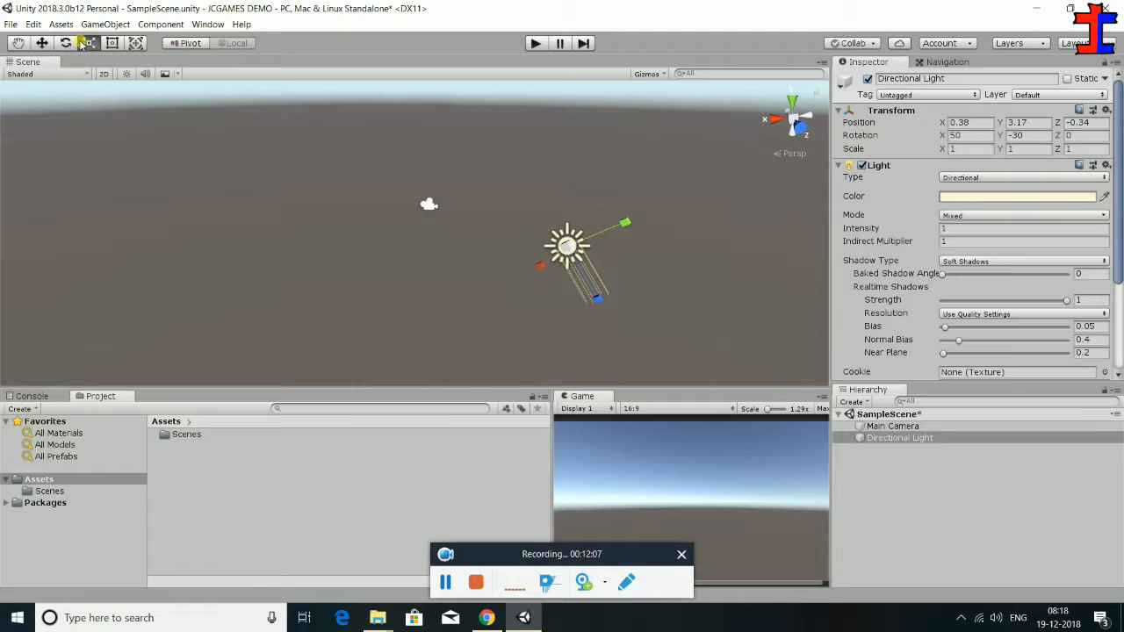
left_click(65, 44)
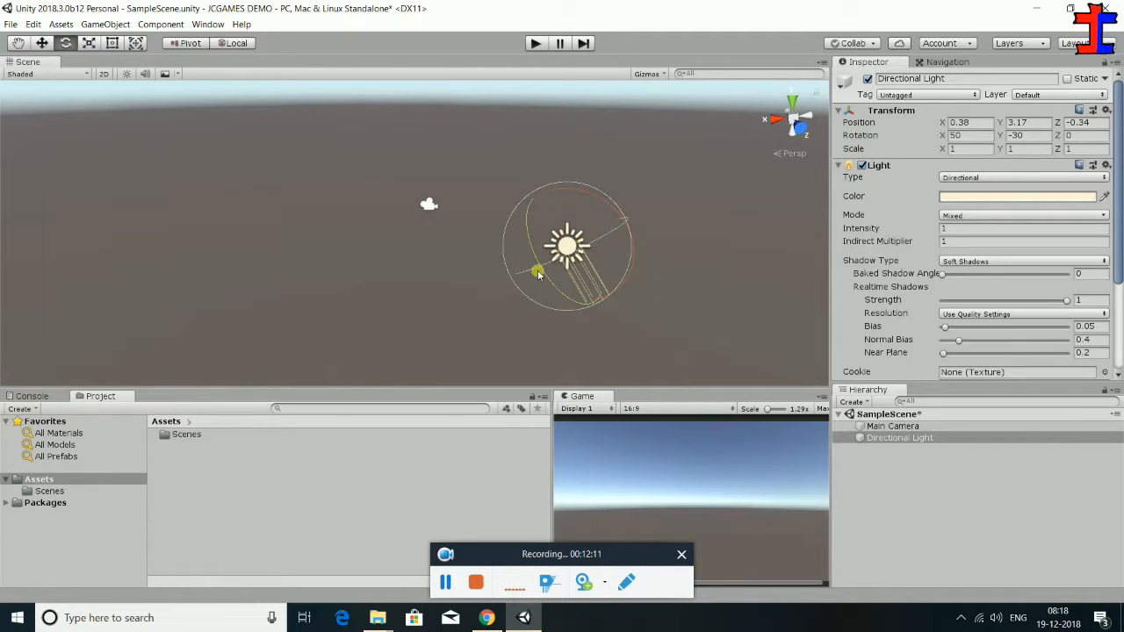
left_click_drag(548, 281, 583, 351)
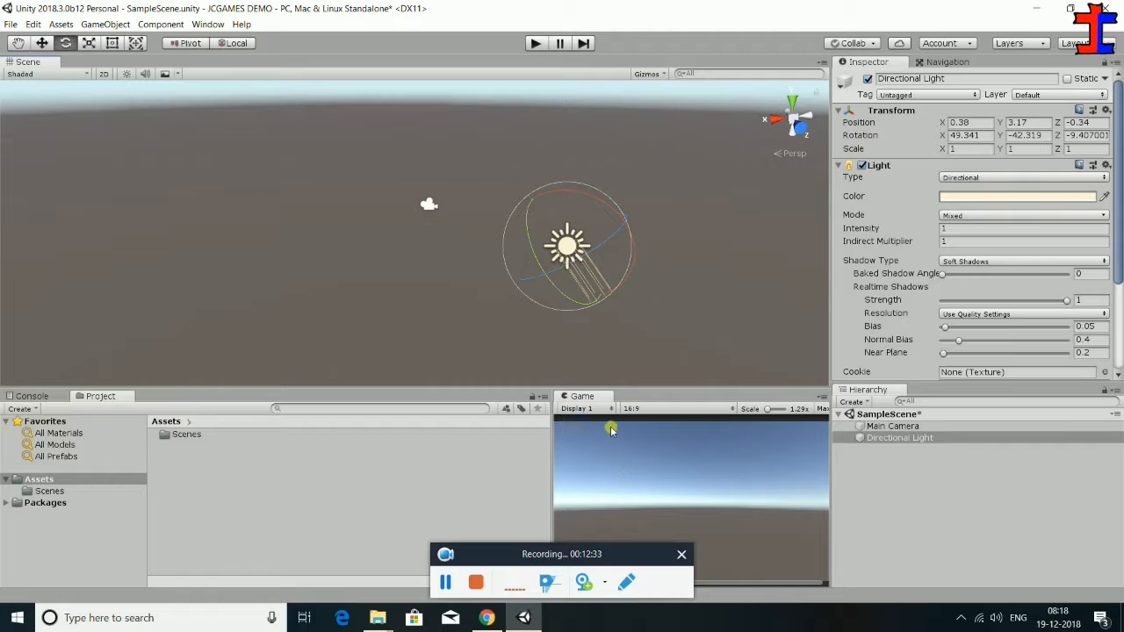
left_click_drag(528, 245, 562, 281)
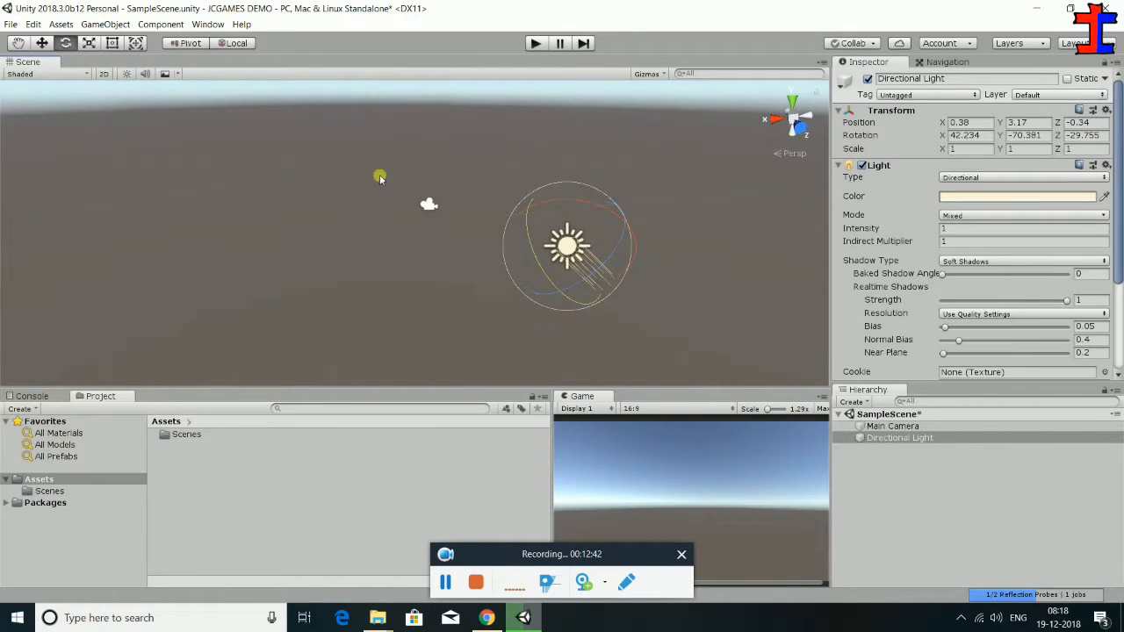
Enlarge the Directional Light with the Scale tool to about X 1.66, Y 2.17, Z 1.66.
left_click(91, 48)
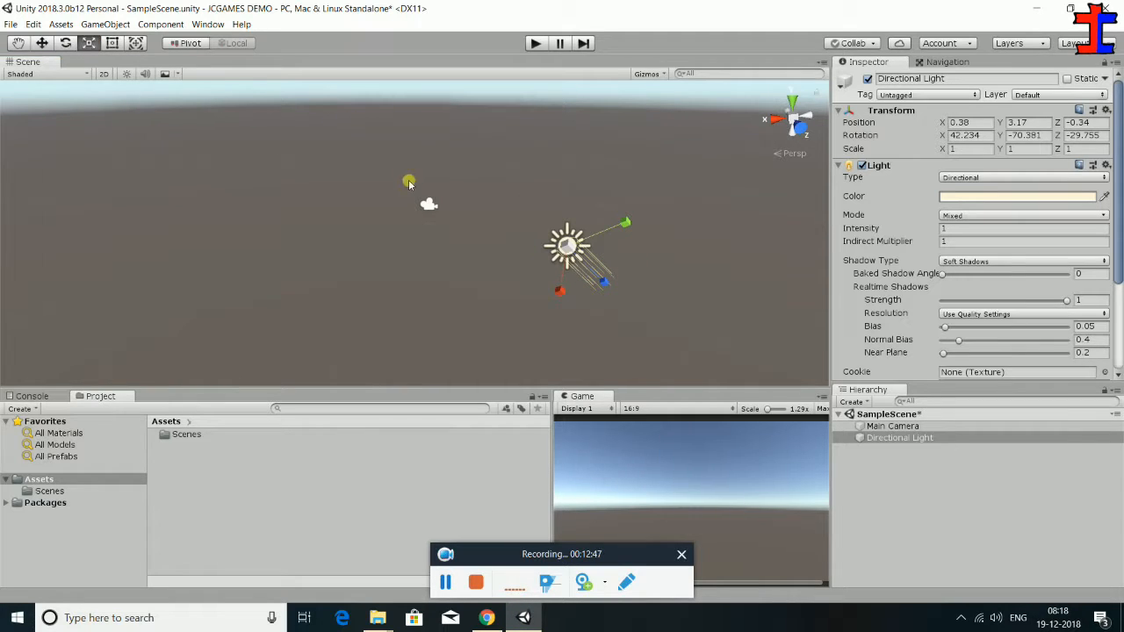
mouse_move(619, 226)
left_mouse_down()
mouse_move(690, 193)
mouse_move(619, 221)
left_mouse_up()
left_click_drag(567, 247, 622, 264)
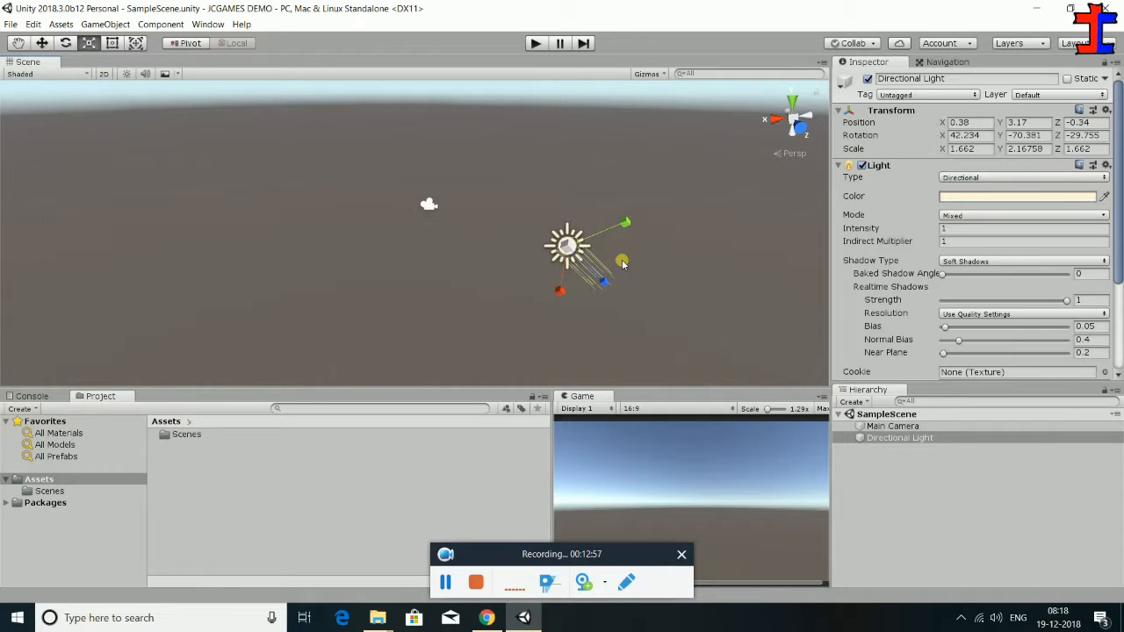
Scale the Main Camera uniformly to about 1.09 on all axes with the Scale tool.
left_click(432, 205)
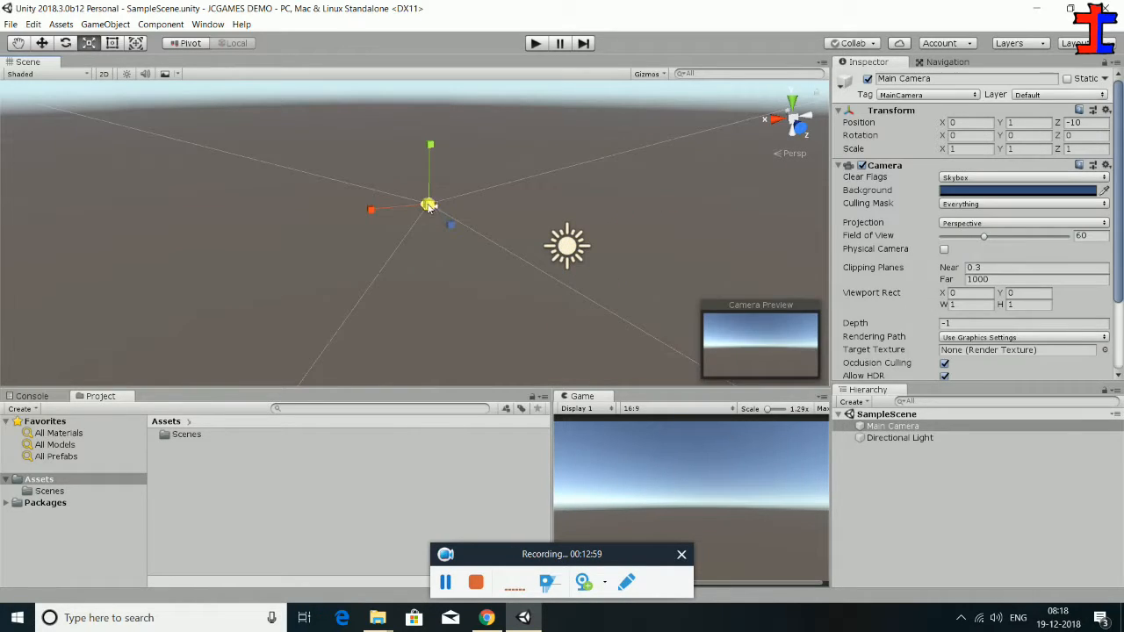
mouse_move(428, 205)
left_mouse_down()
mouse_move(469, 230)
mouse_move(422, 220)
mouse_move(437, 217)
left_mouse_up()
left_click(434, 219)
Select the Main Camera and Directional Light together and individually to view their properties, leaving nothing selected.
left_click_drag(397, 163, 673, 324)
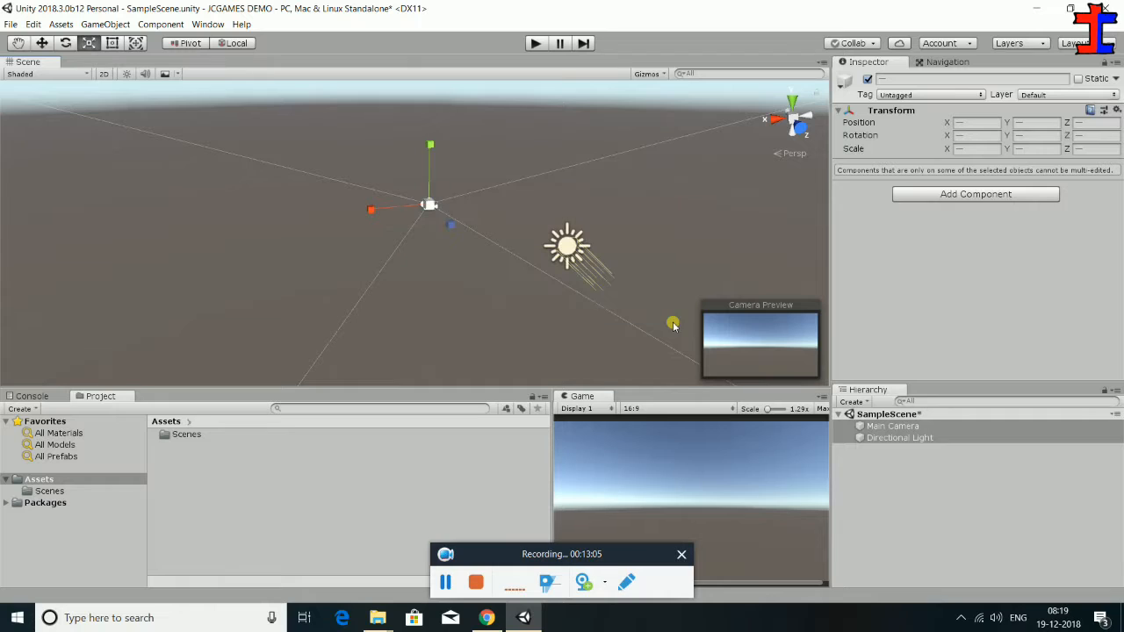
left_click(430, 244)
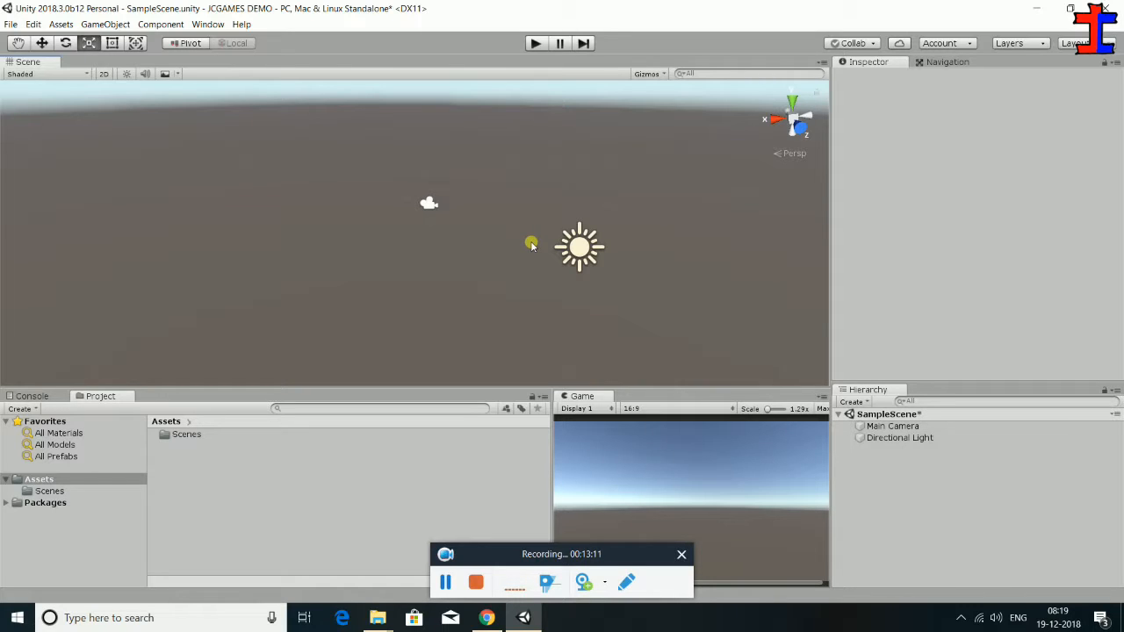
scroll(530, 242, "down", 1)
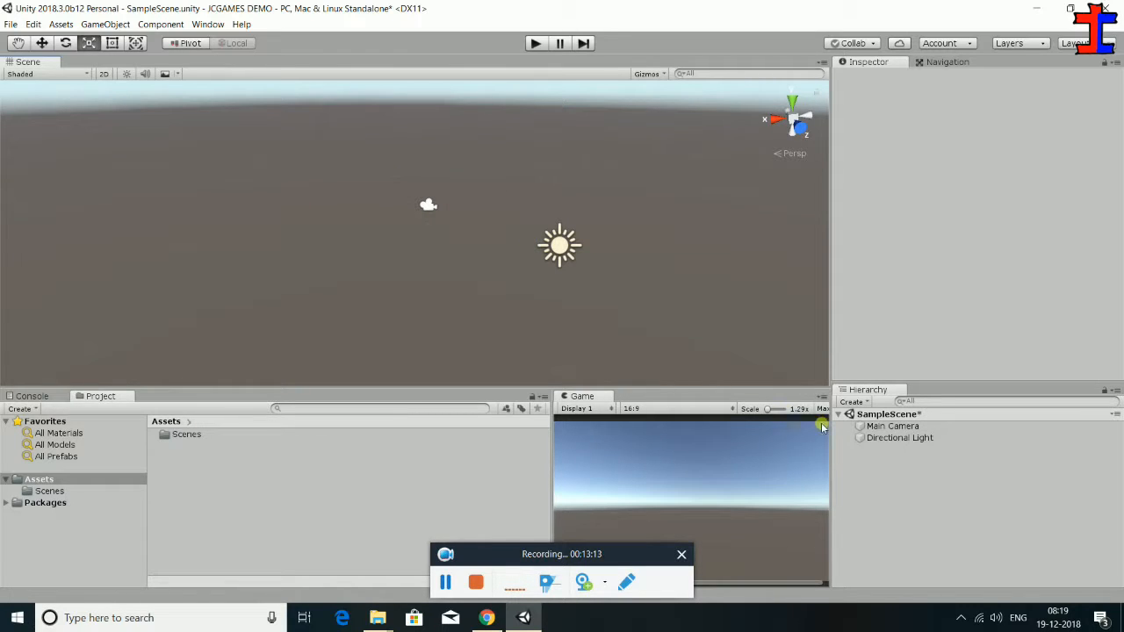
left_click(896, 426)
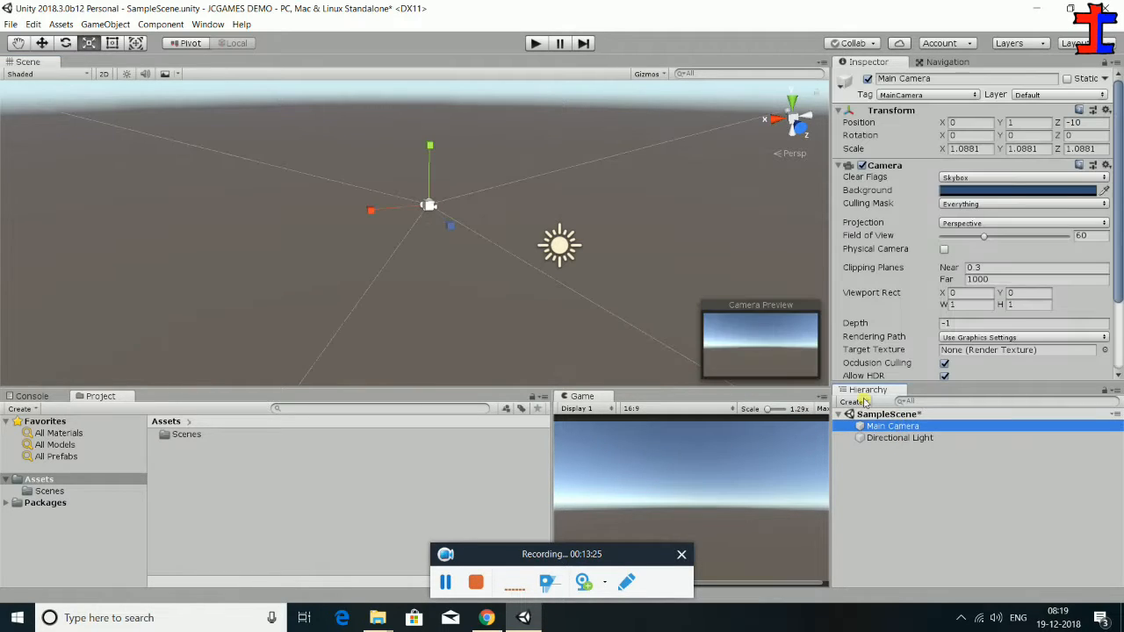
left_click(903, 437)
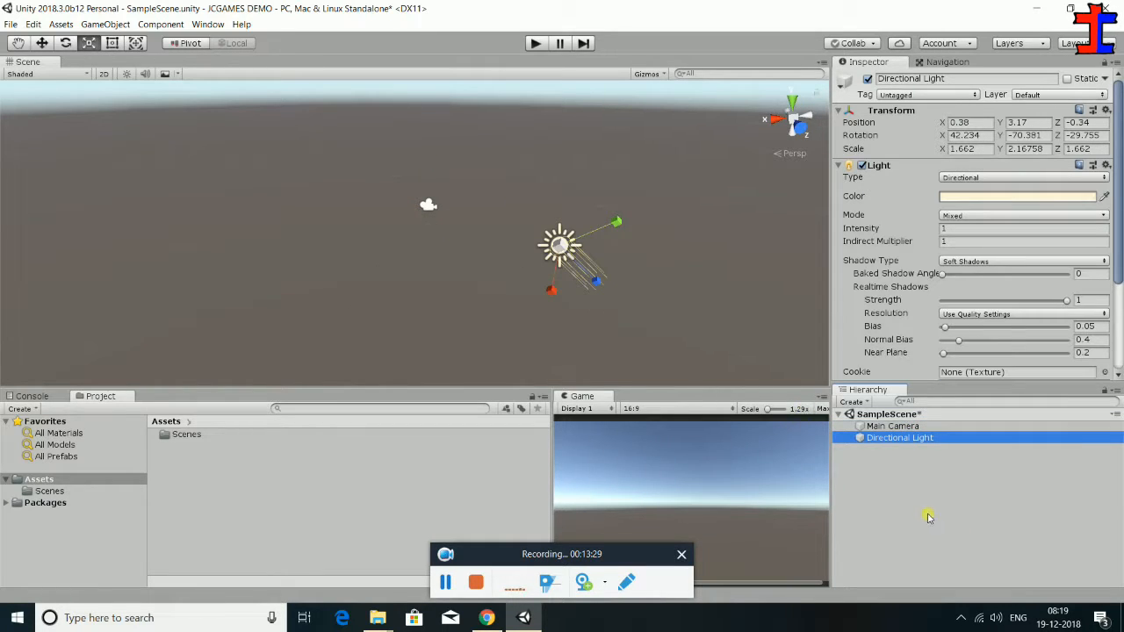
left_click(867, 466)
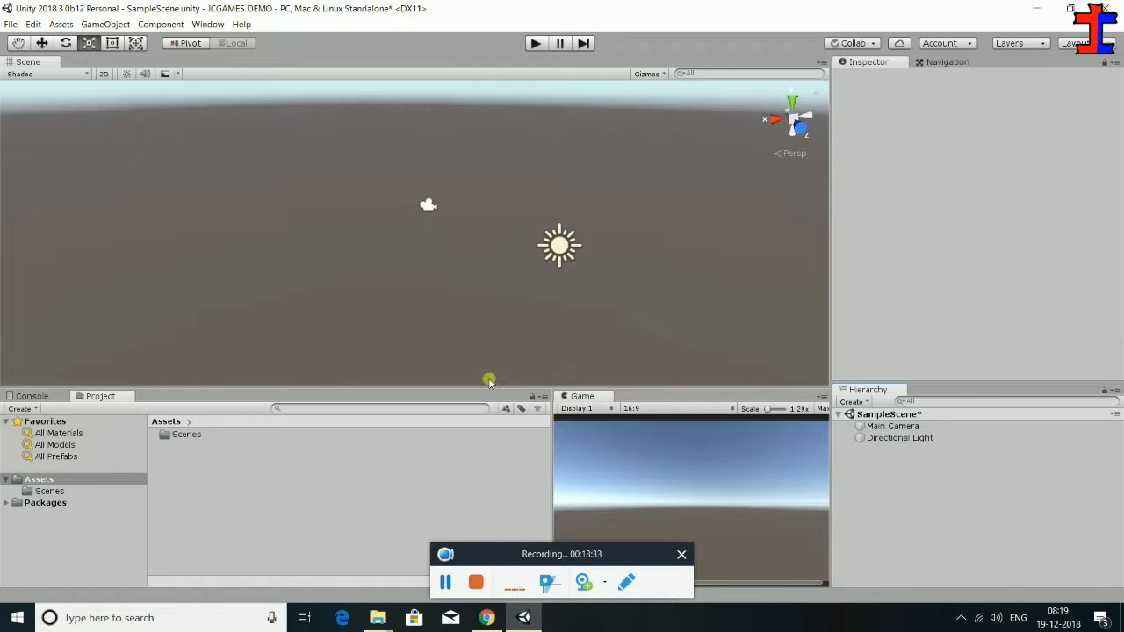
Add a 3D Cube to the scene, frame it in the view, and scale it uniformly to about 0.84.
right_click(903, 472)
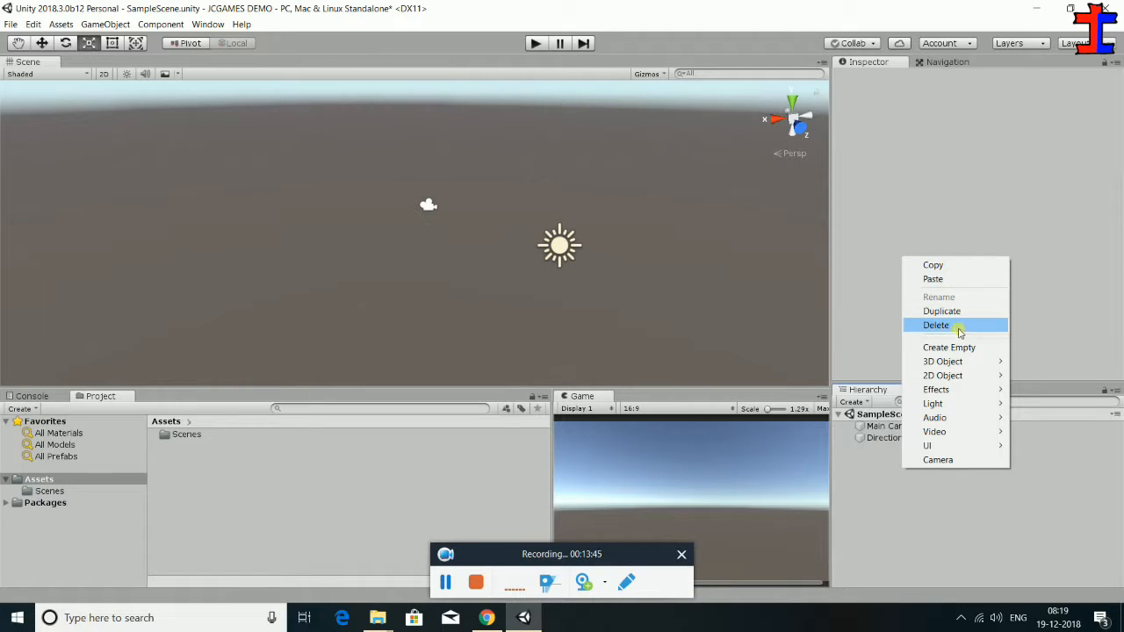
mouse_move(964, 362)
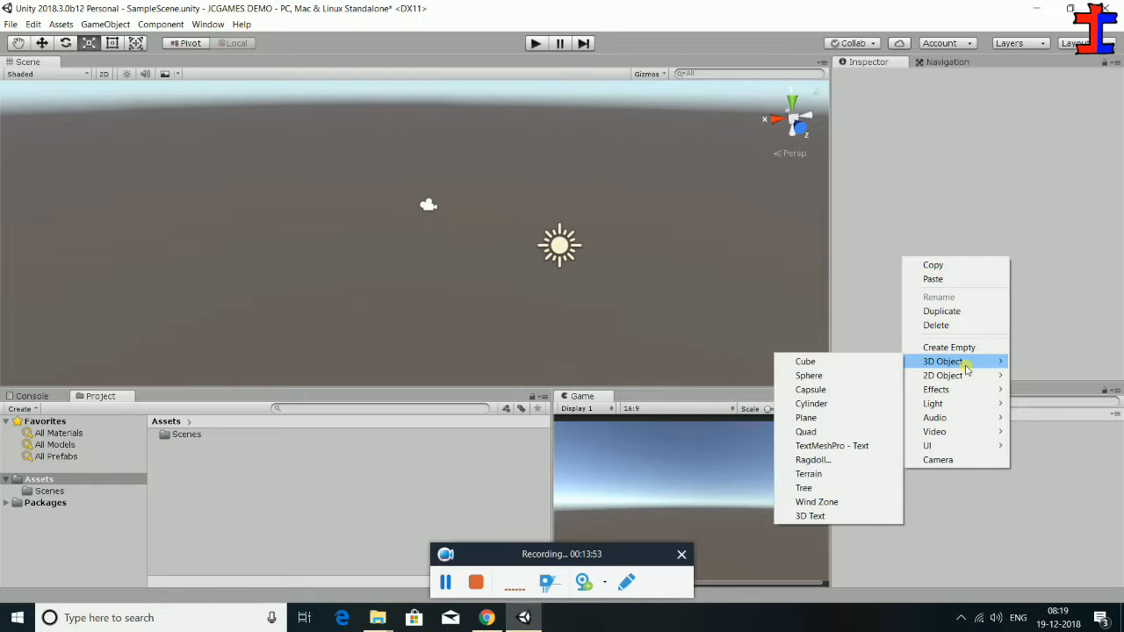
left_click(836, 362)
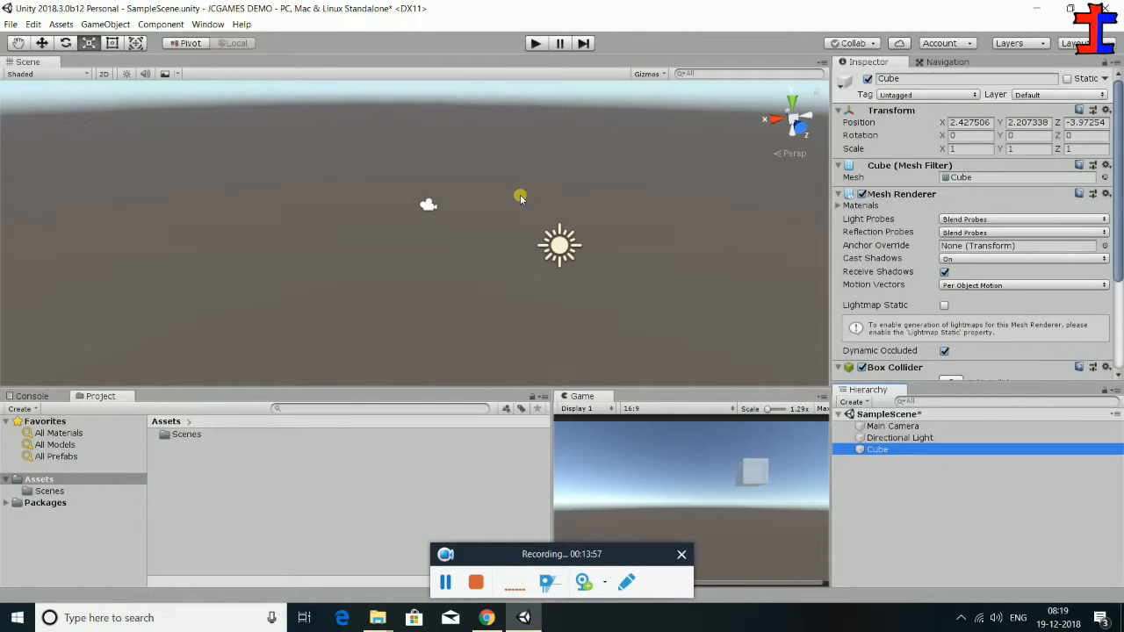
key("f")
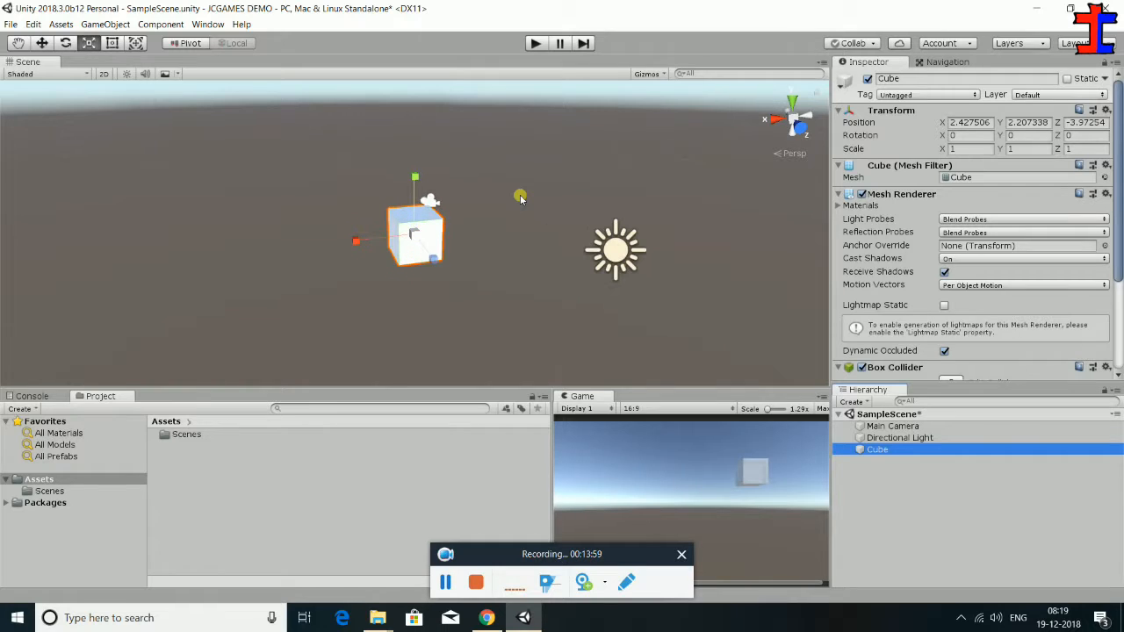
left_click(92, 45)
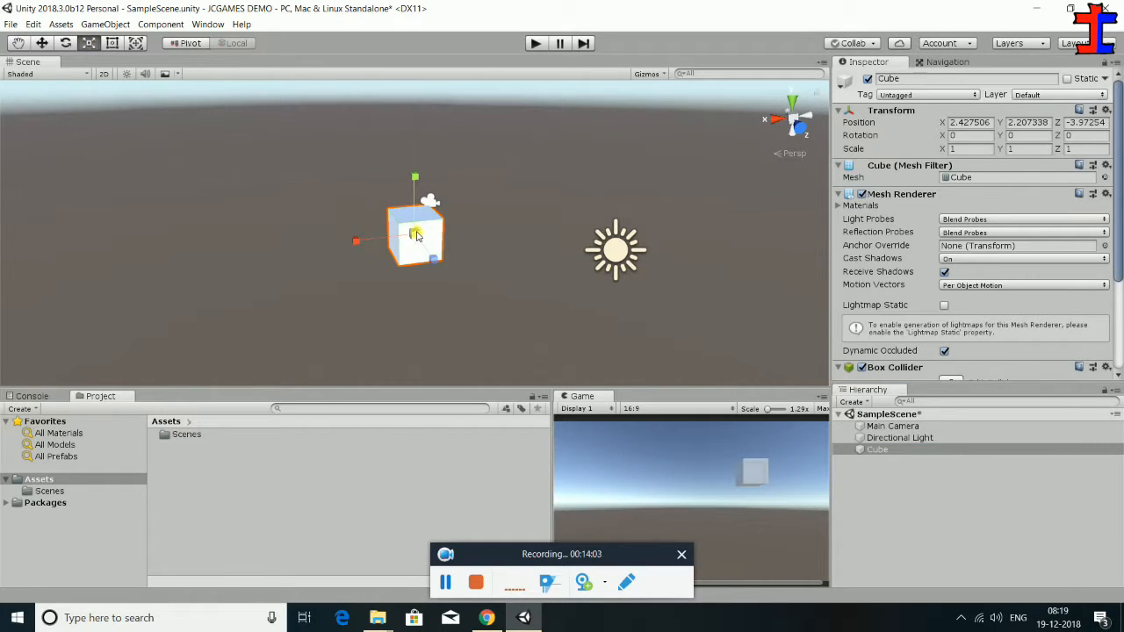
left_click_drag(416, 236, 390, 241)
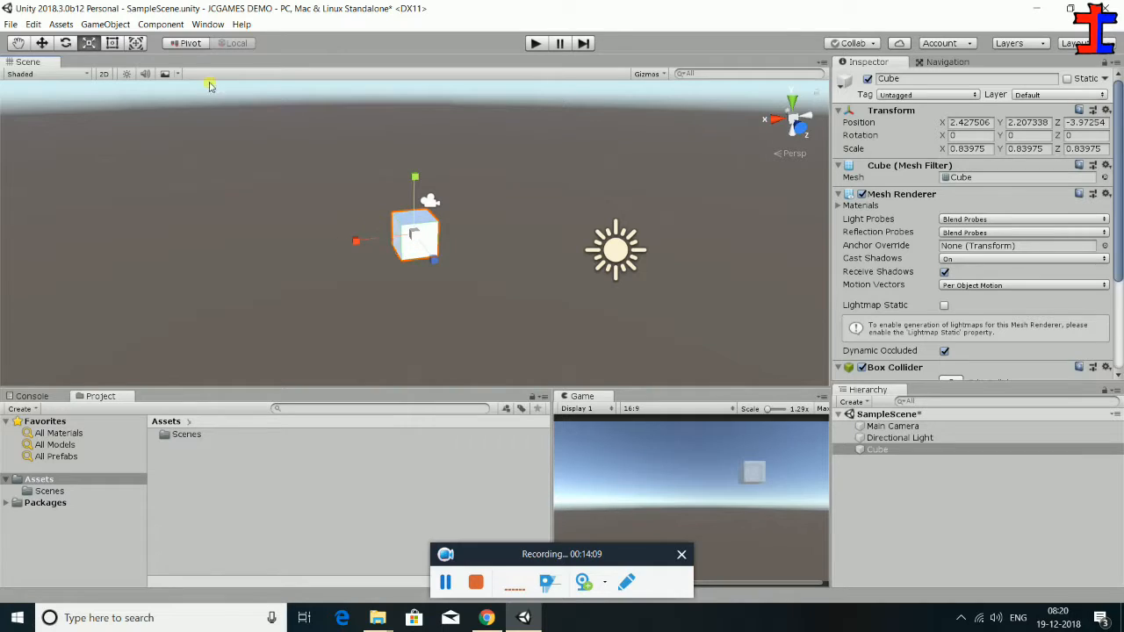
Resize the cube with the Rect tool to a scale of about X 1.02, Y 1.17.
left_click(113, 44)
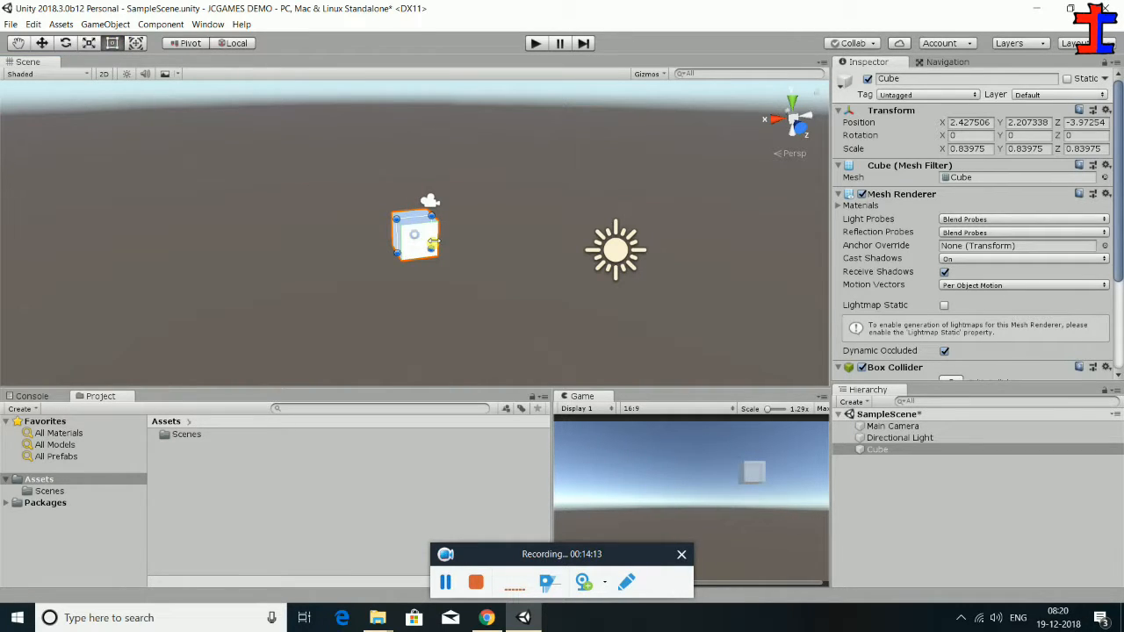
left_click_drag(404, 227, 410, 198)
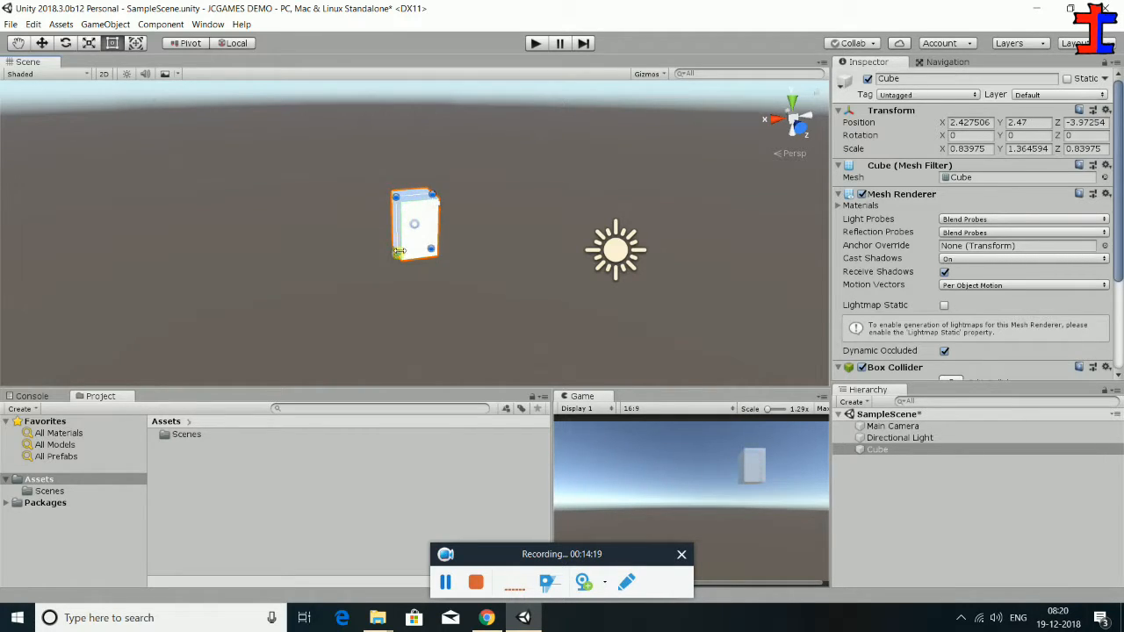
left_click_drag(402, 243, 421, 204)
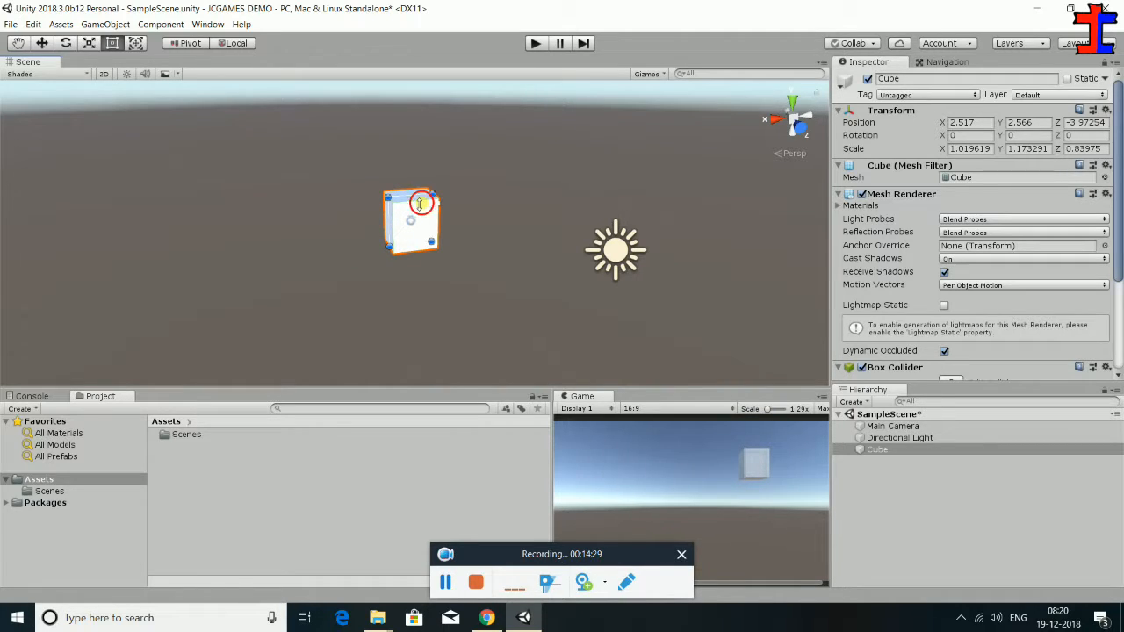
With the combined Transform tool, scale the cube to about X 0.87, rotate it to about X -15.6, and move it to X 2.7.
left_click(135, 44)
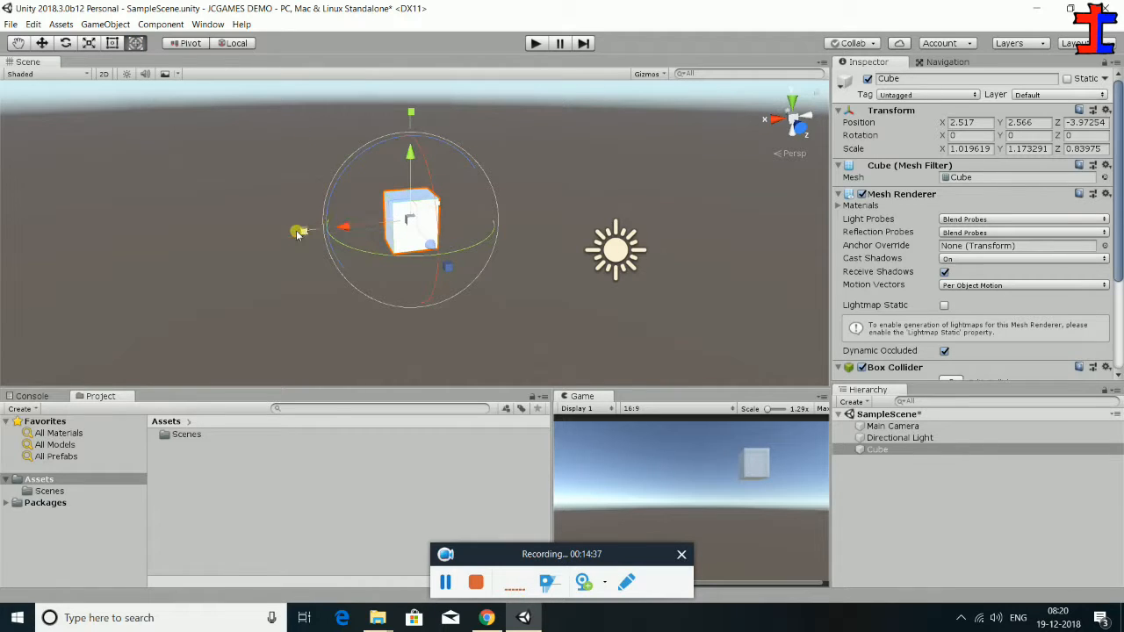
left_click_drag(299, 233, 324, 231)
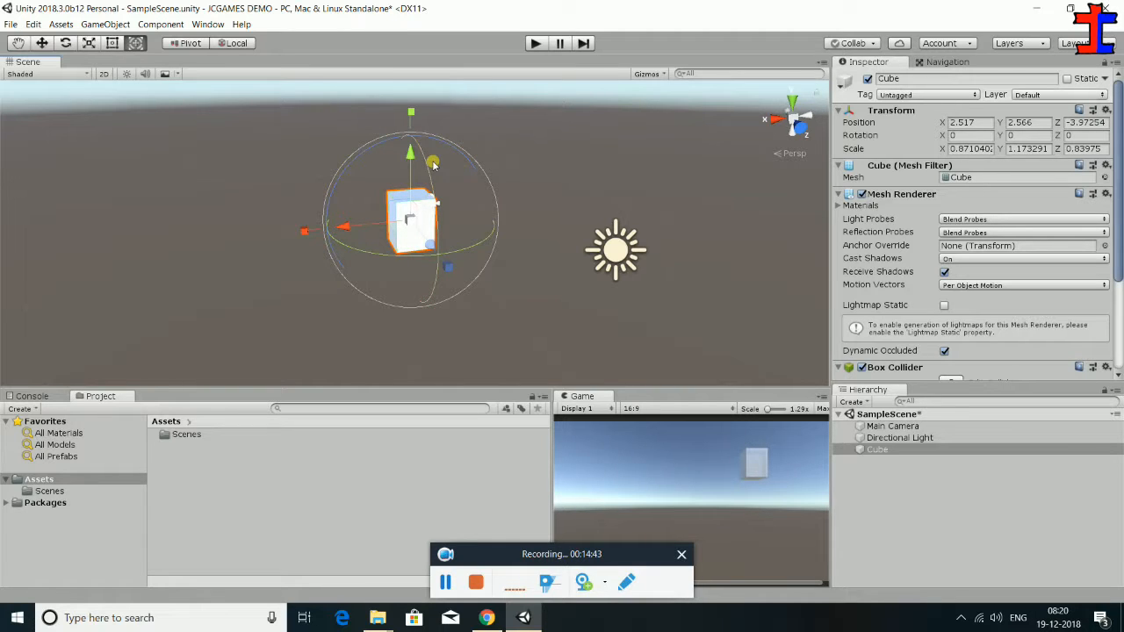
left_click_drag(431, 165, 400, 132)
mouse_move(342, 227)
left_mouse_down()
mouse_move(424, 222)
mouse_move(341, 232)
left_mouse_up()
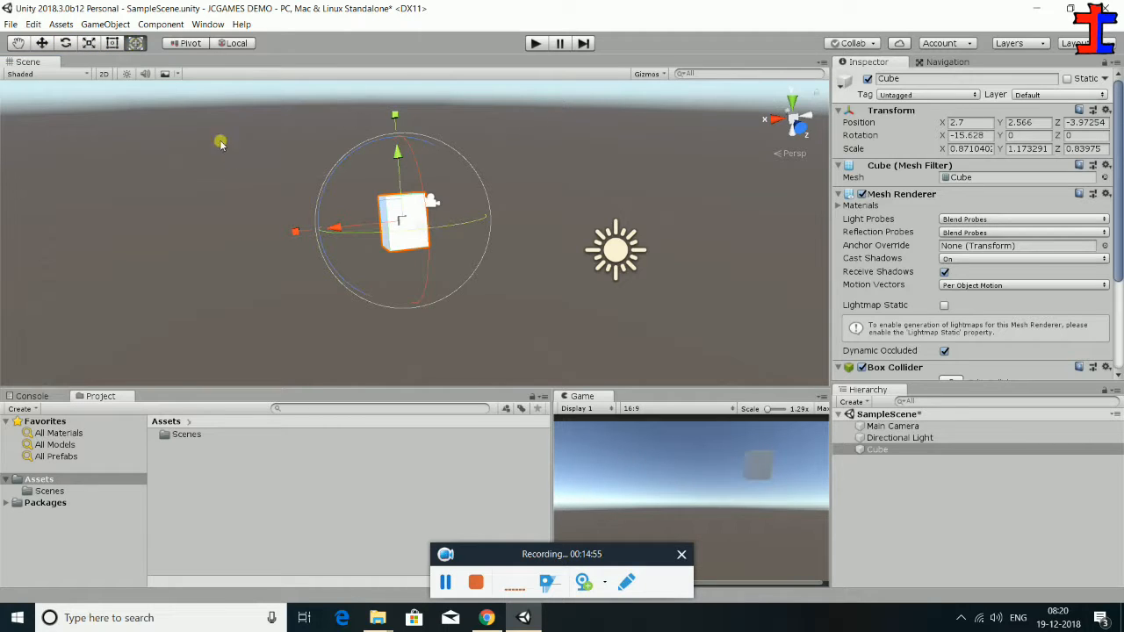
scroll(689, 303, "down", 1)
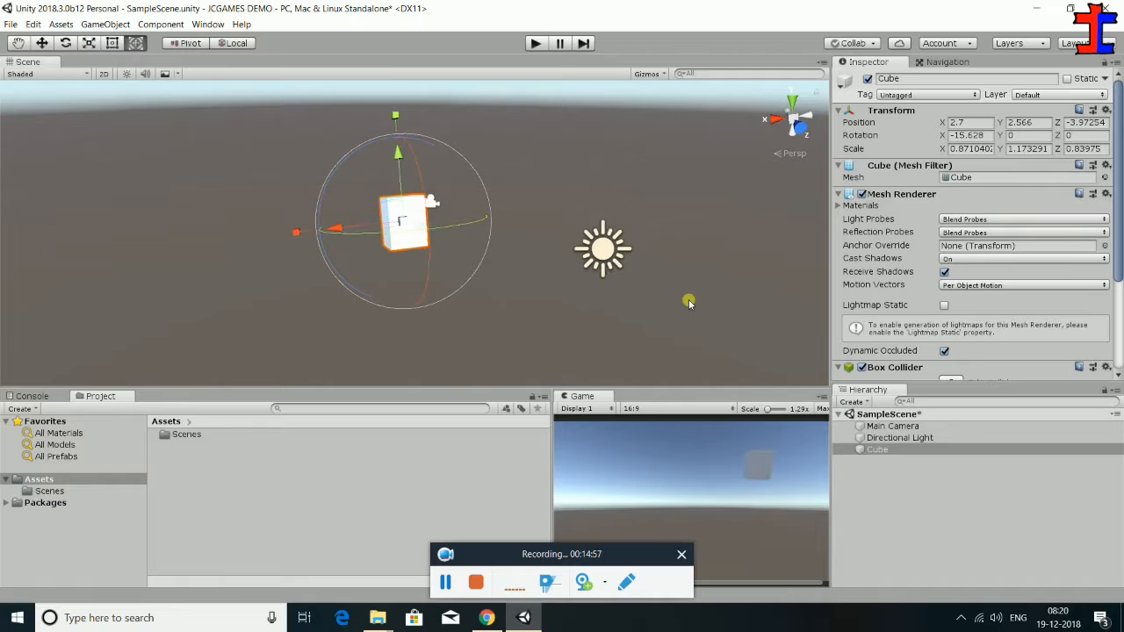
left_click(261, 485)
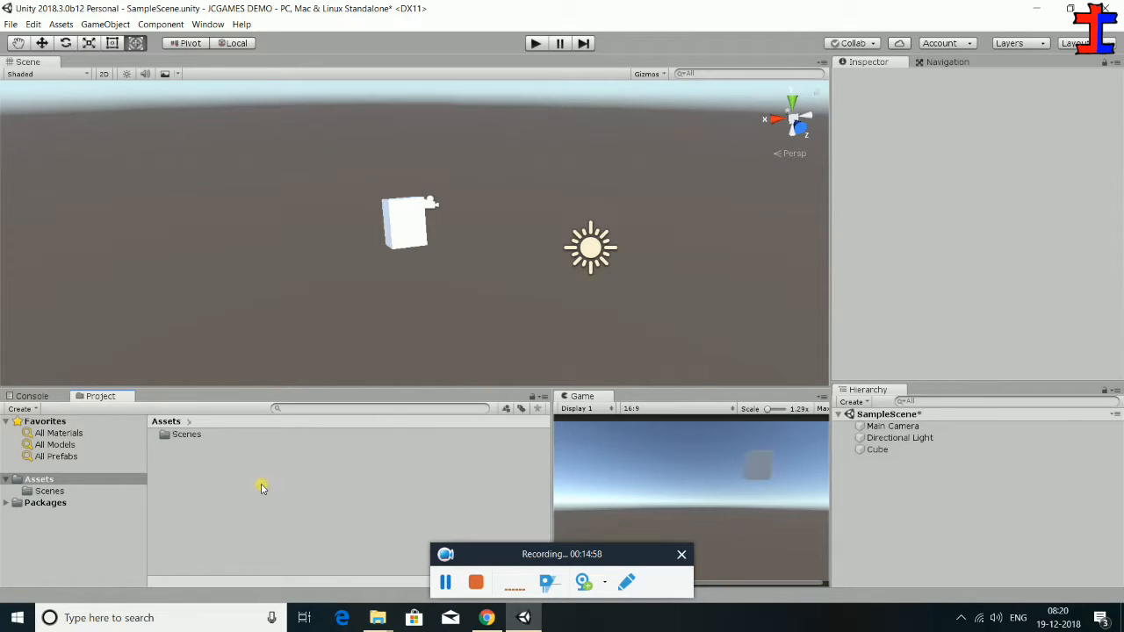
Examine the contents of the project's Assets and Packages folders, expanding and collapsing the package tree.
left_click(106, 481)
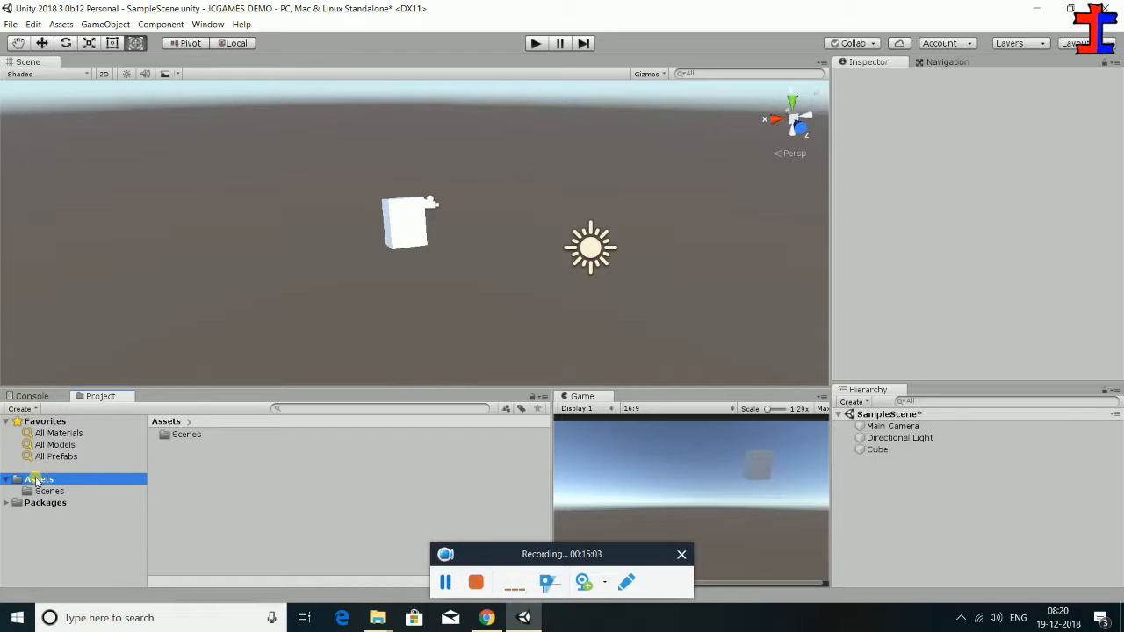
left_click(39, 503)
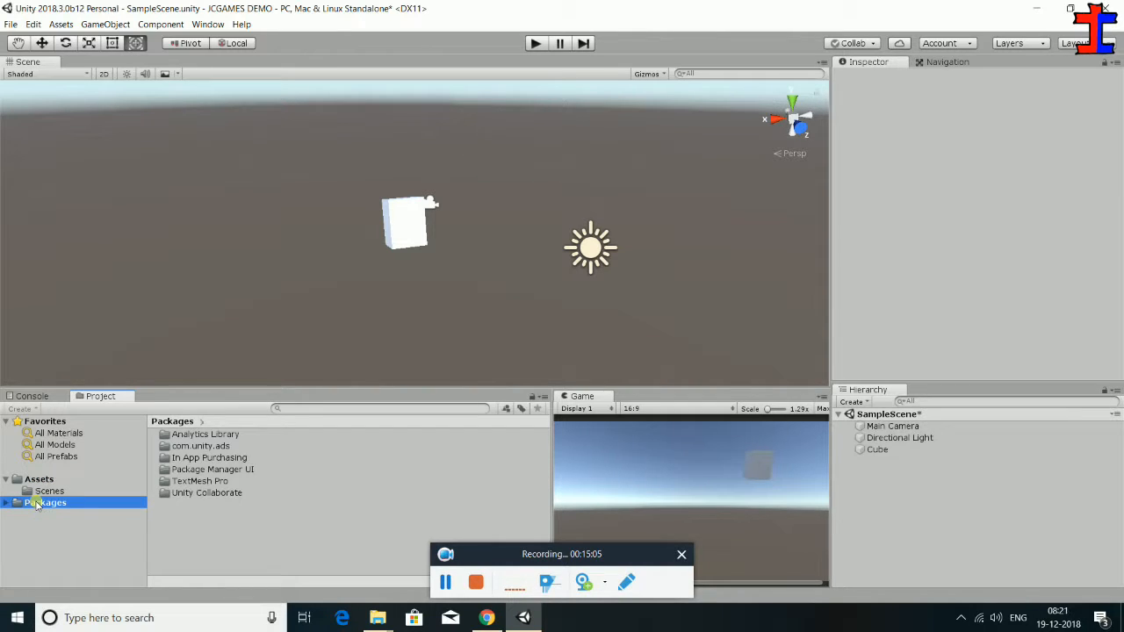
left_click(7, 503)
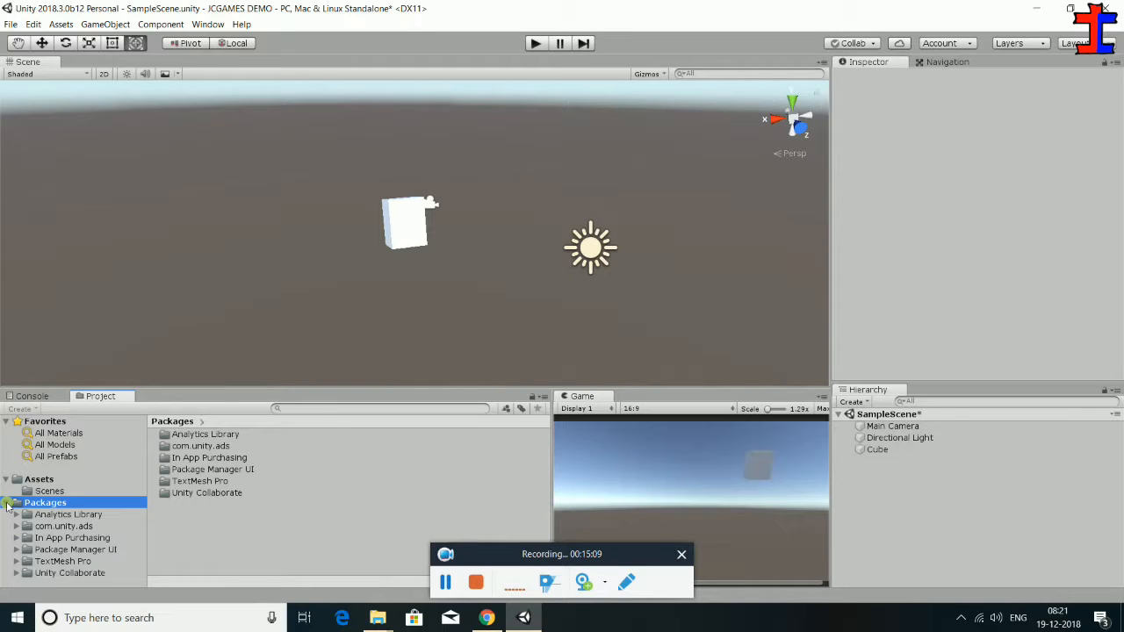
left_click(7, 503)
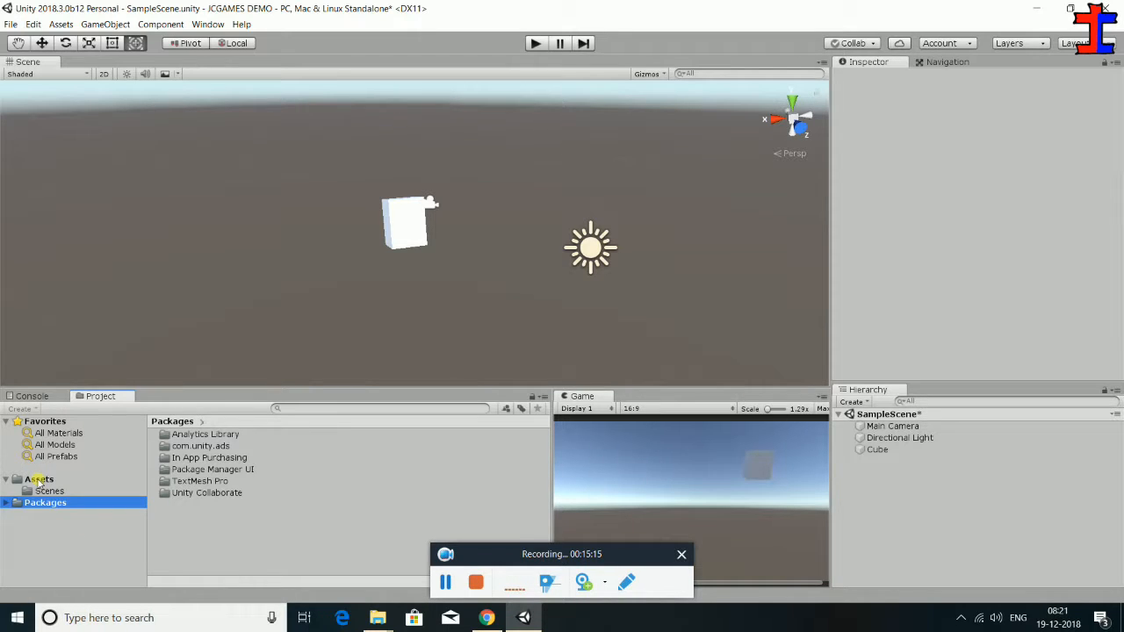
Import the PNG image CompanyLogo copy from the Desktop into the Assets folder, and check the Scenes and Assets folders.
right_click(39, 481)
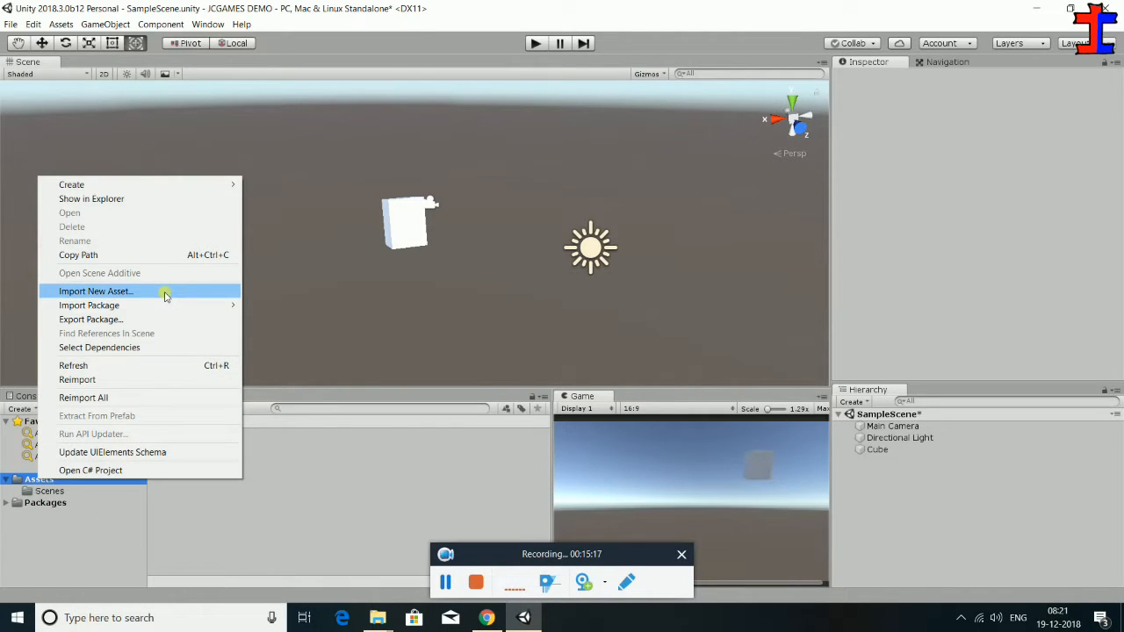
left_click(165, 294)
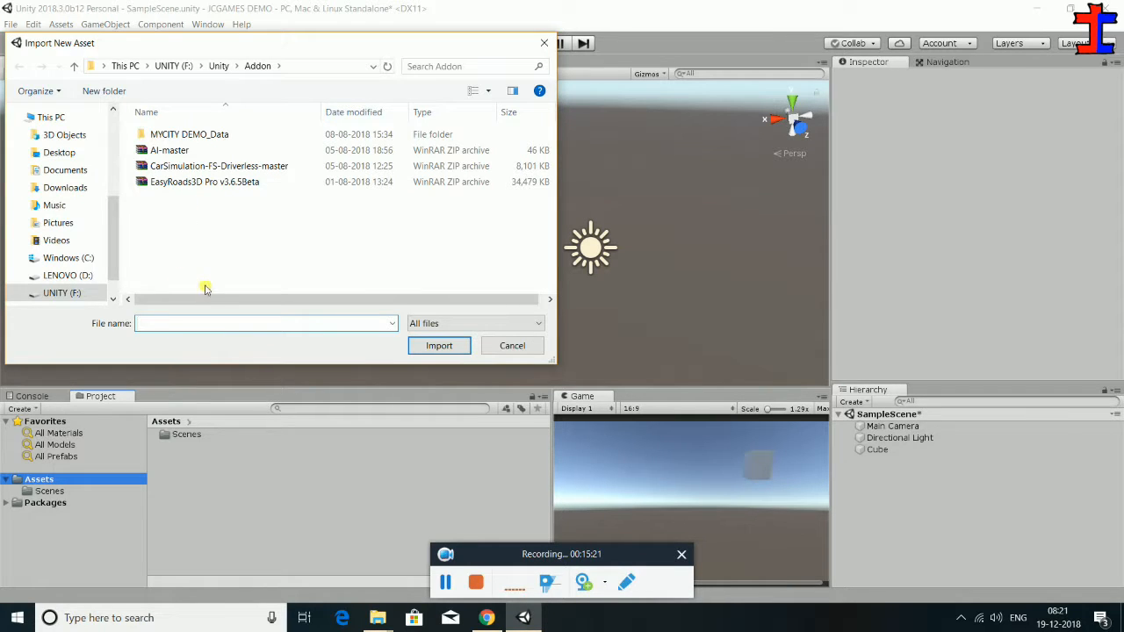
left_click(98, 274)
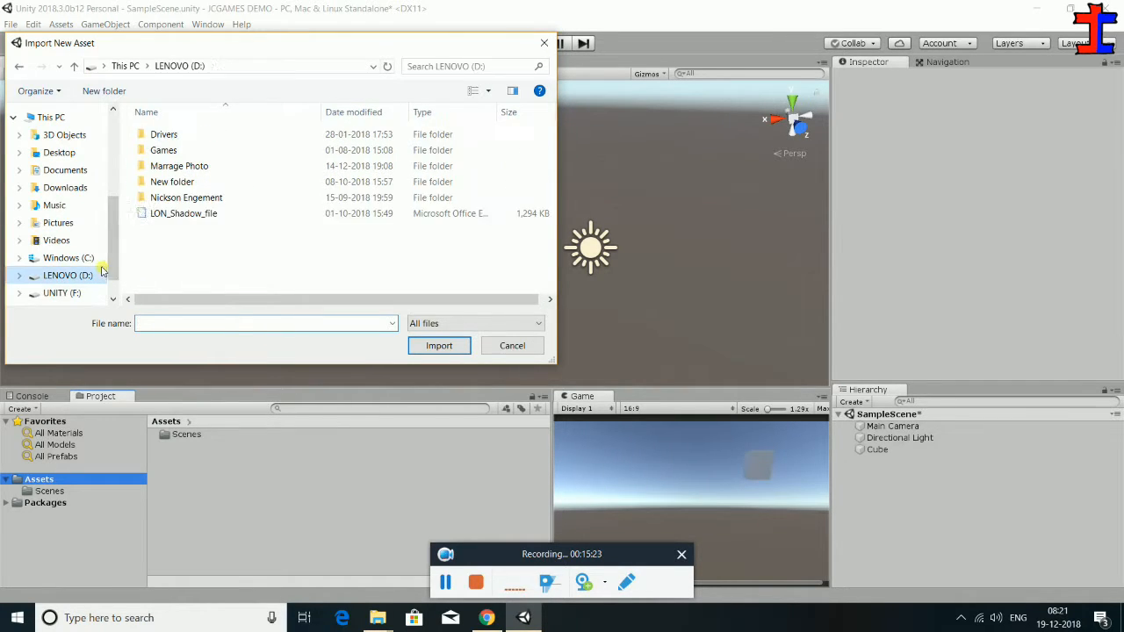
left_click(74, 123)
scroll(173, 187, "down", 1)
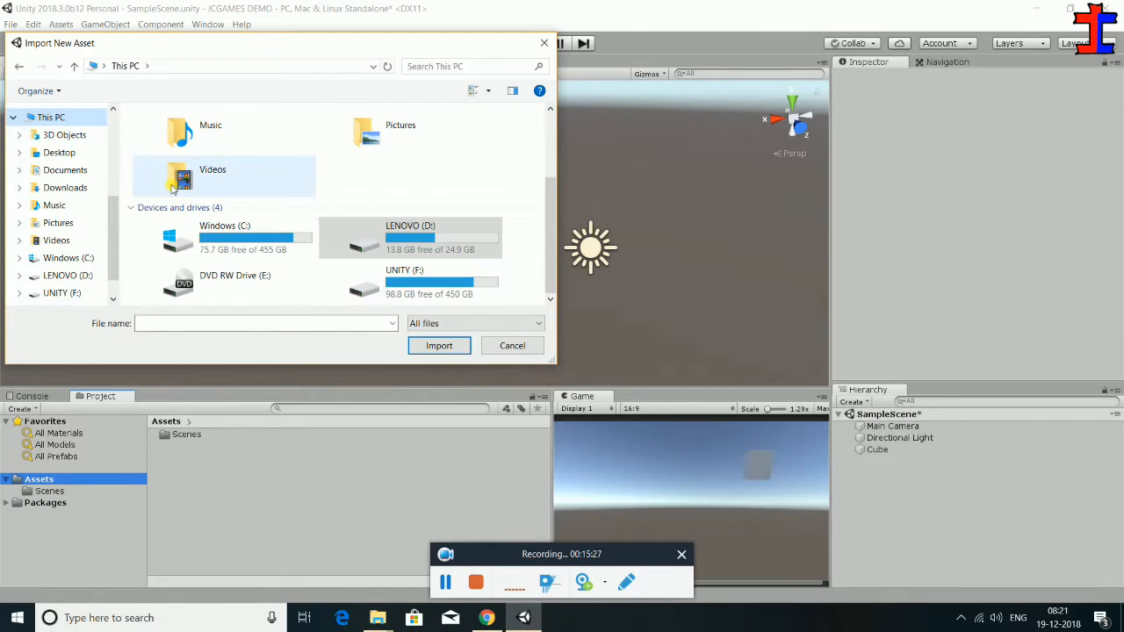
scroll(173, 187, "up", 2)
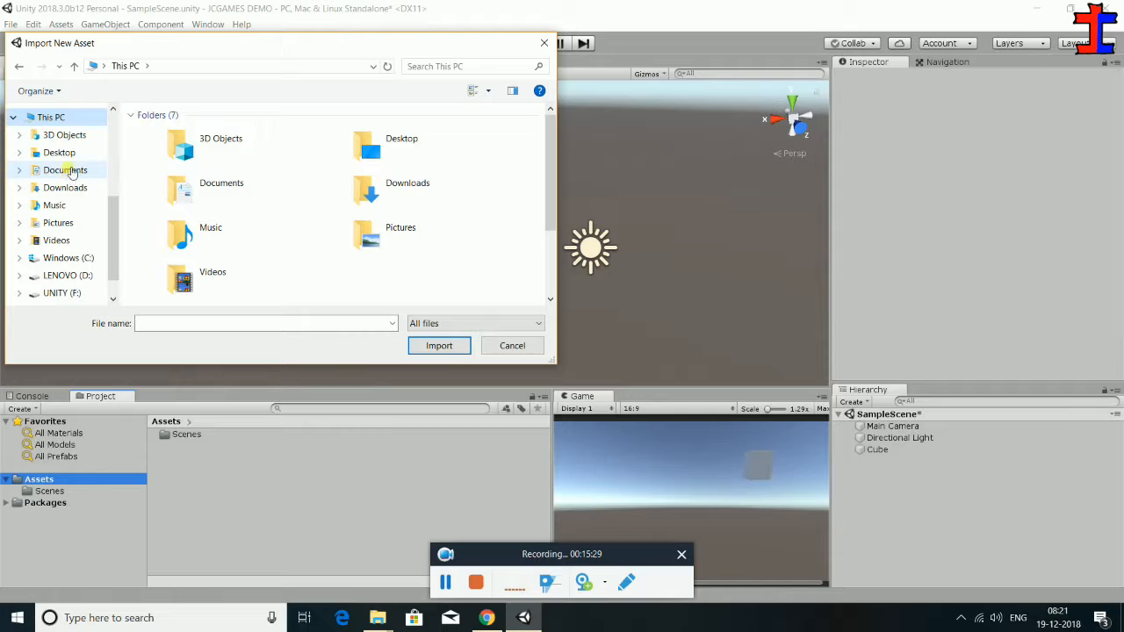
left_click(70, 154)
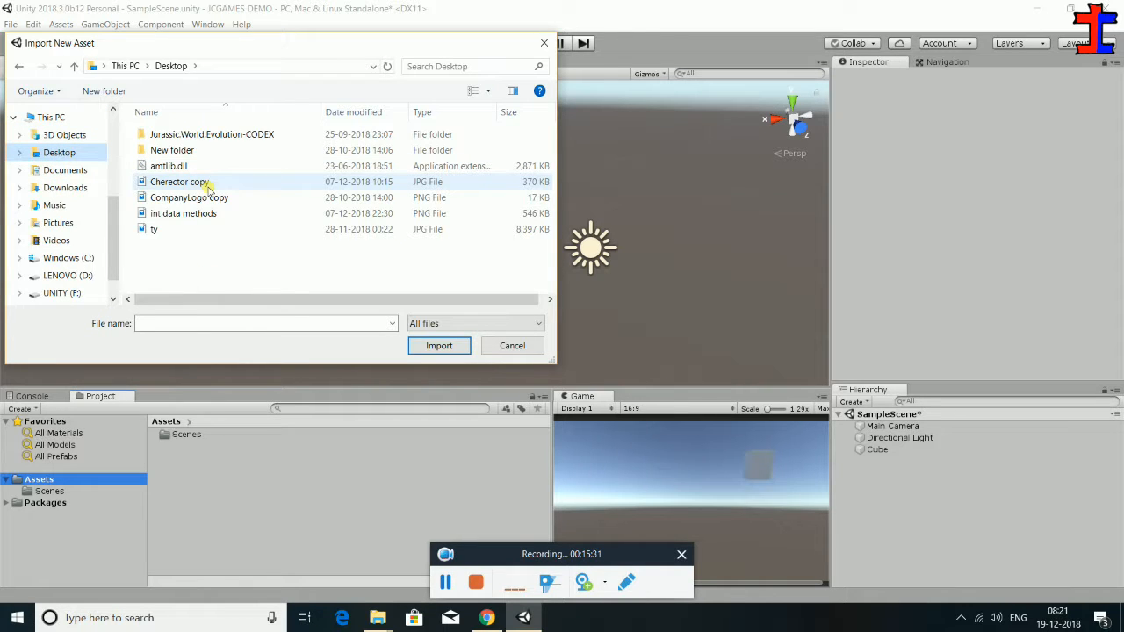
double_click(209, 198)
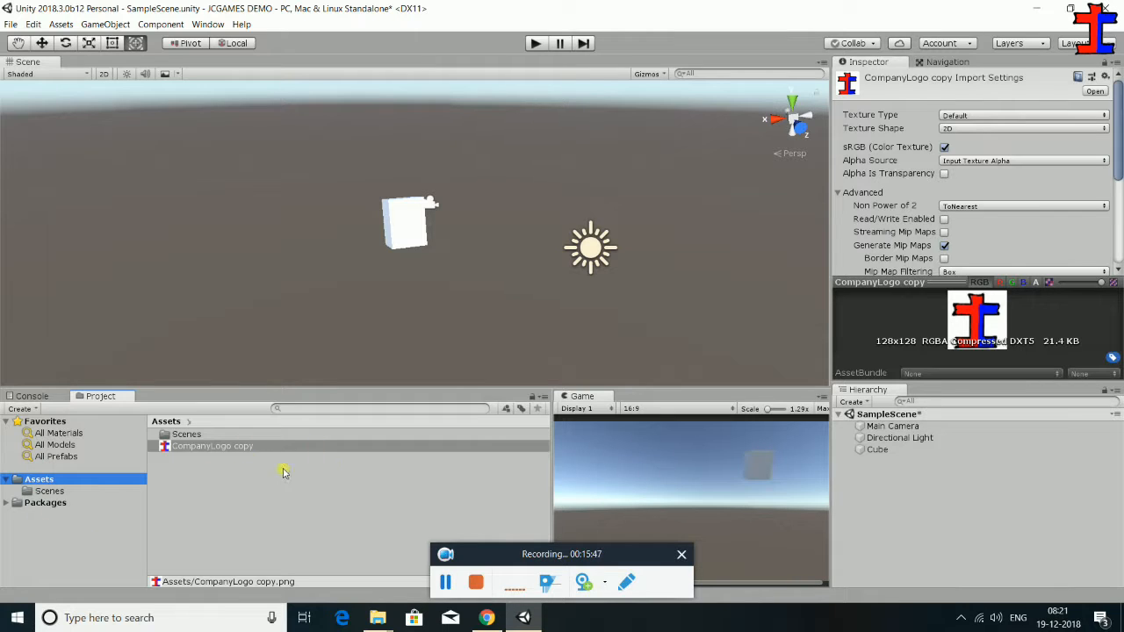
left_click(51, 491)
left_click(61, 480)
Select the cube, review its component properties, and switch to the Move tool.
left_click(421, 235)
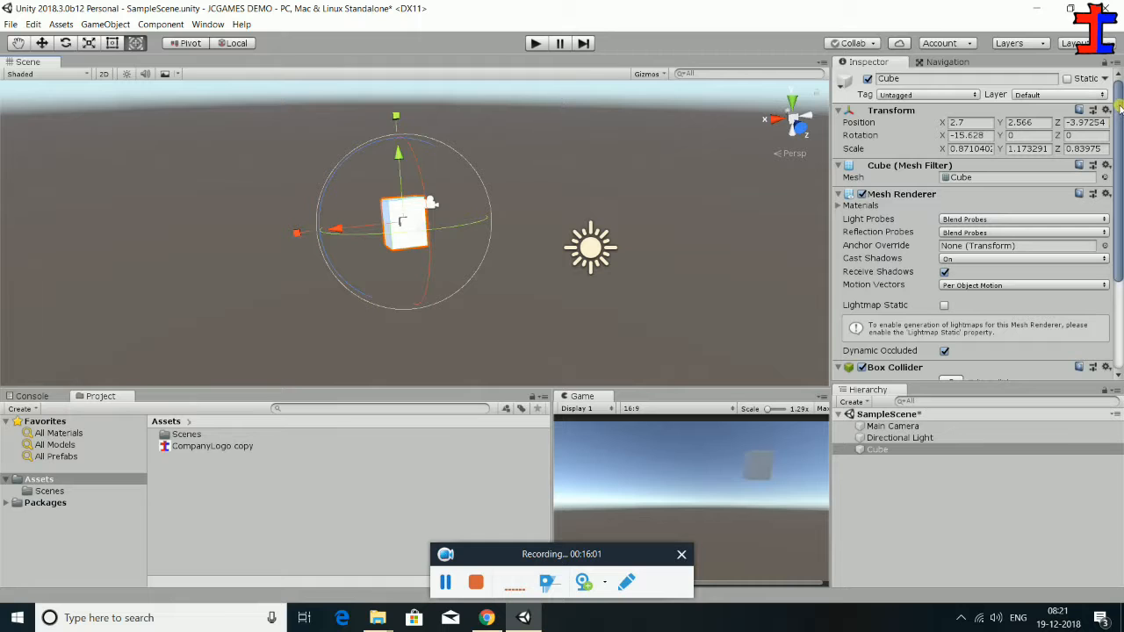
left_click_drag(1117, 123, 1122, 60)
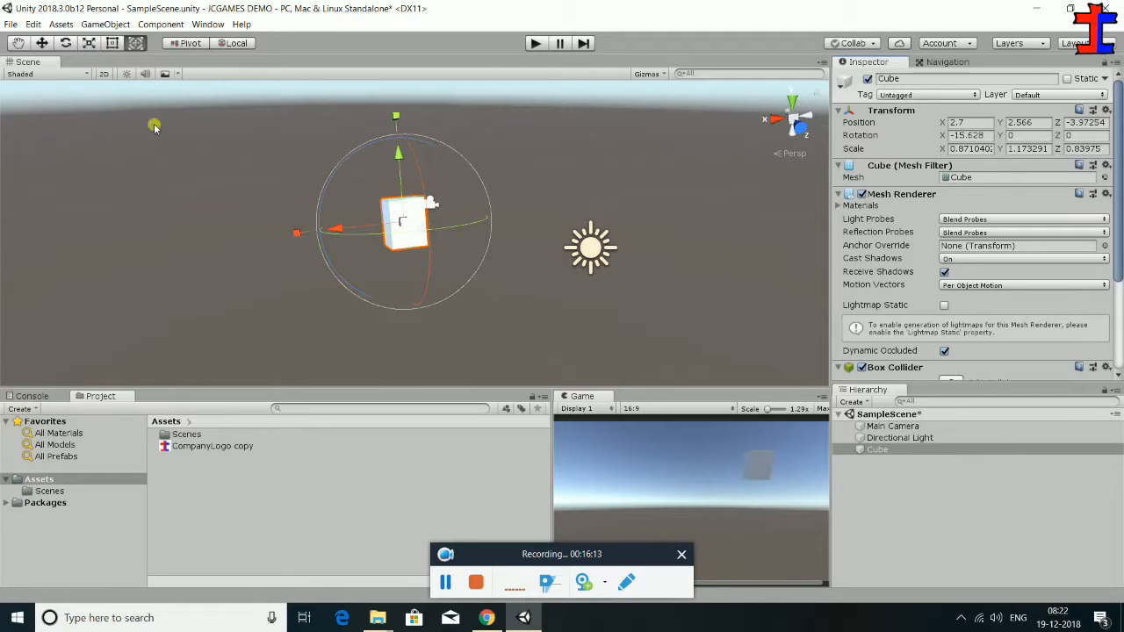
left_click(42, 43)
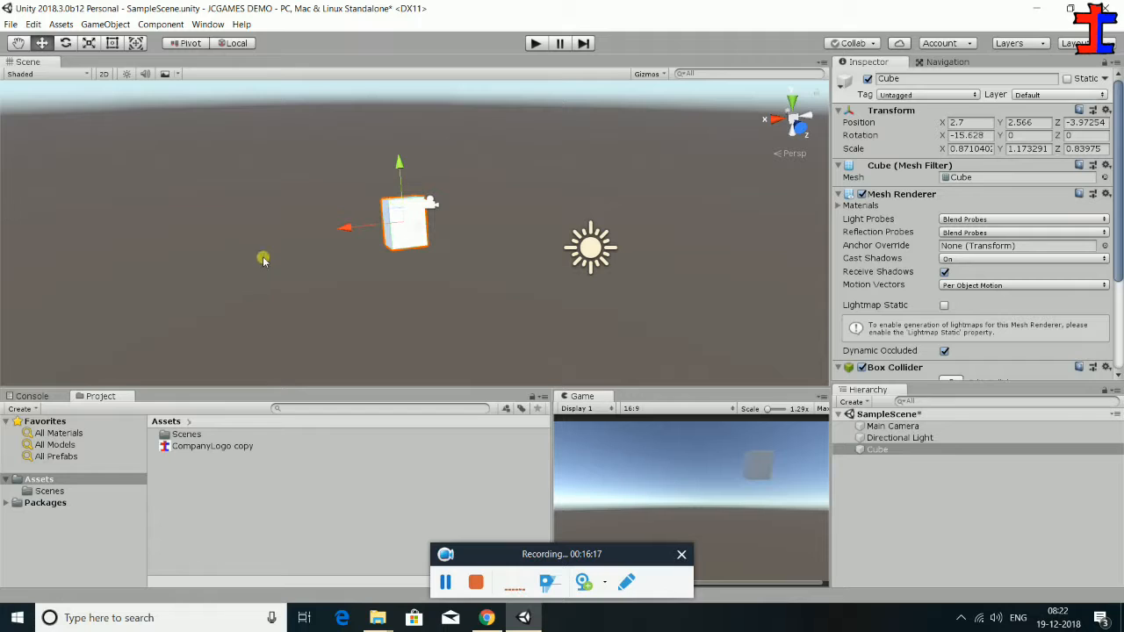
Move the cube through the scene with the Move tool to about X 4.92, Y 3.26, Z -2.02.
left_click_drag(340, 228, 310, 232)
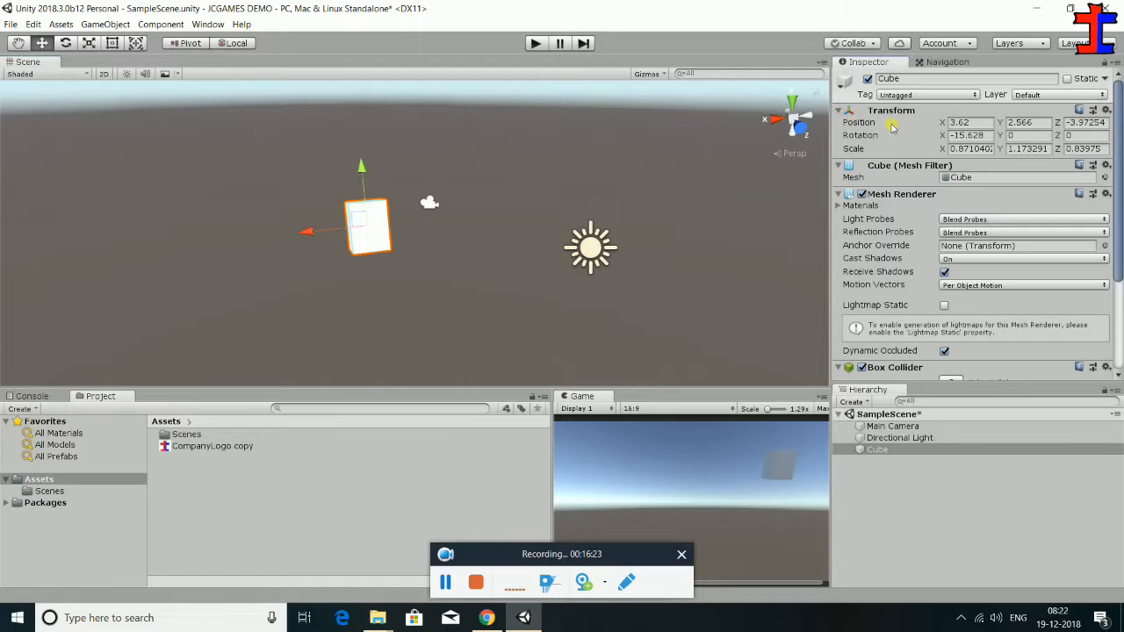
left_click(854, 136)
left_click_drag(311, 230, 403, 221)
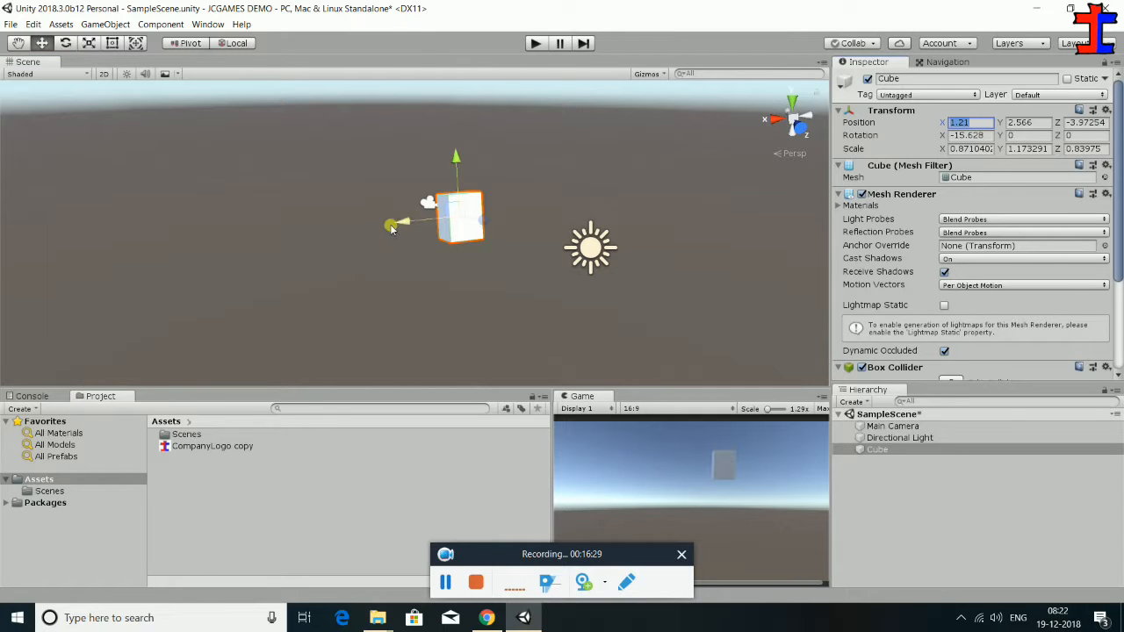
left_click_drag(397, 226, 255, 236)
left_click_drag(305, 168, 309, 128)
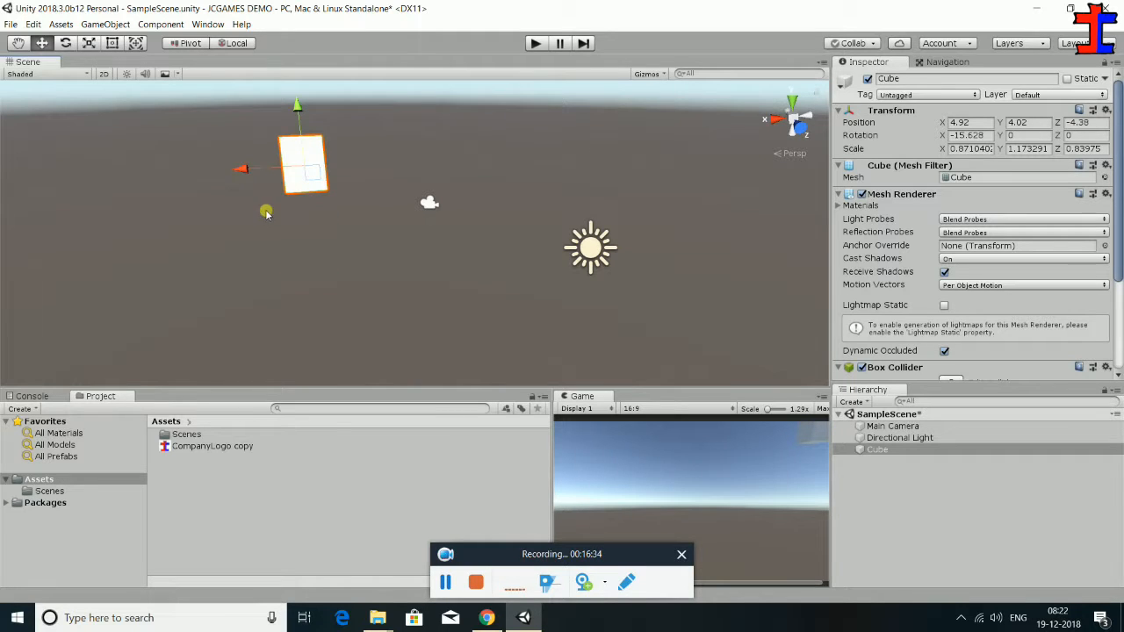
left_click_drag(231, 244, 482, 251, "alt")
left_click_drag(439, 183, 707, 215)
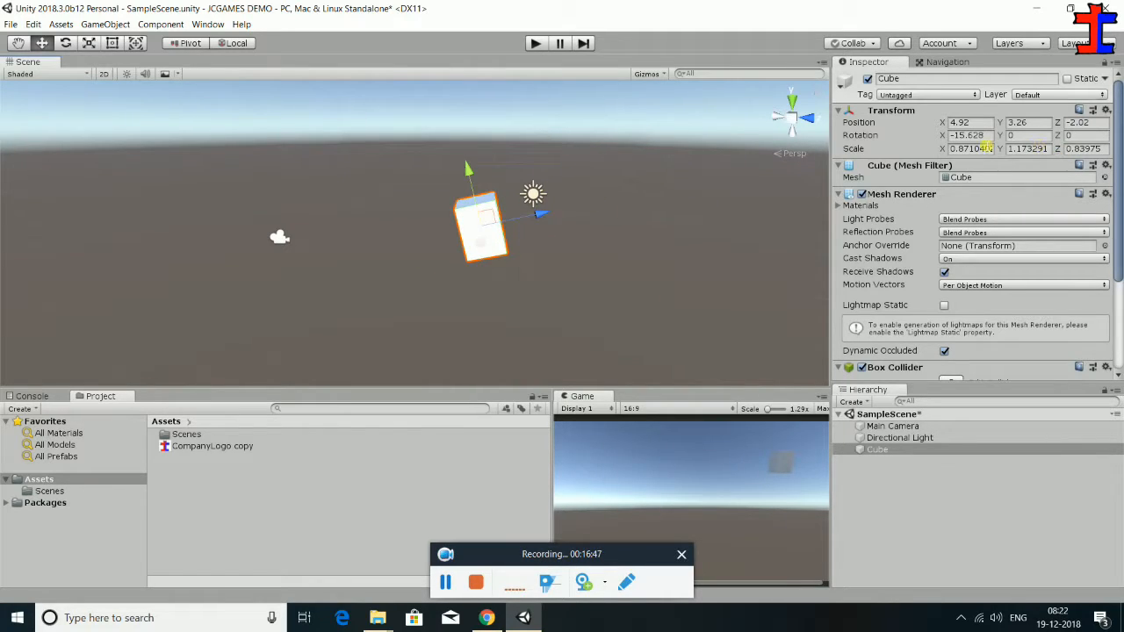
Adjust the cube's Transform values to position Y 2.32, rotation X -17.79 and scale X -1.7.
left_click_drag(1011, 123, 977, 123)
left_click_drag(945, 135, 924, 151)
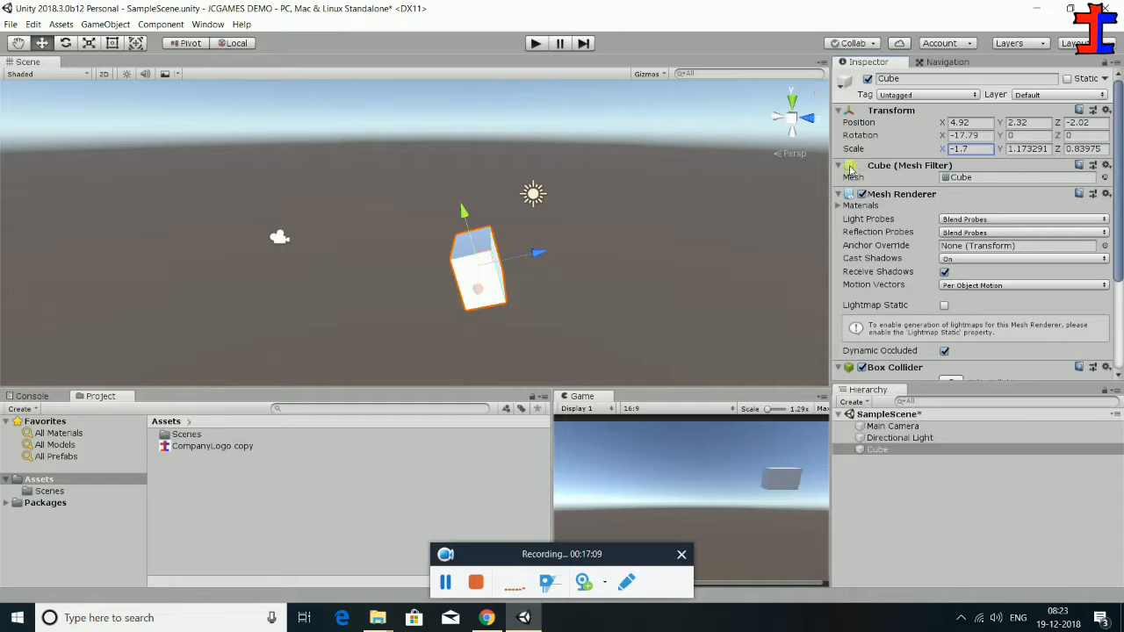
scroll(913, 176, "down", 1)
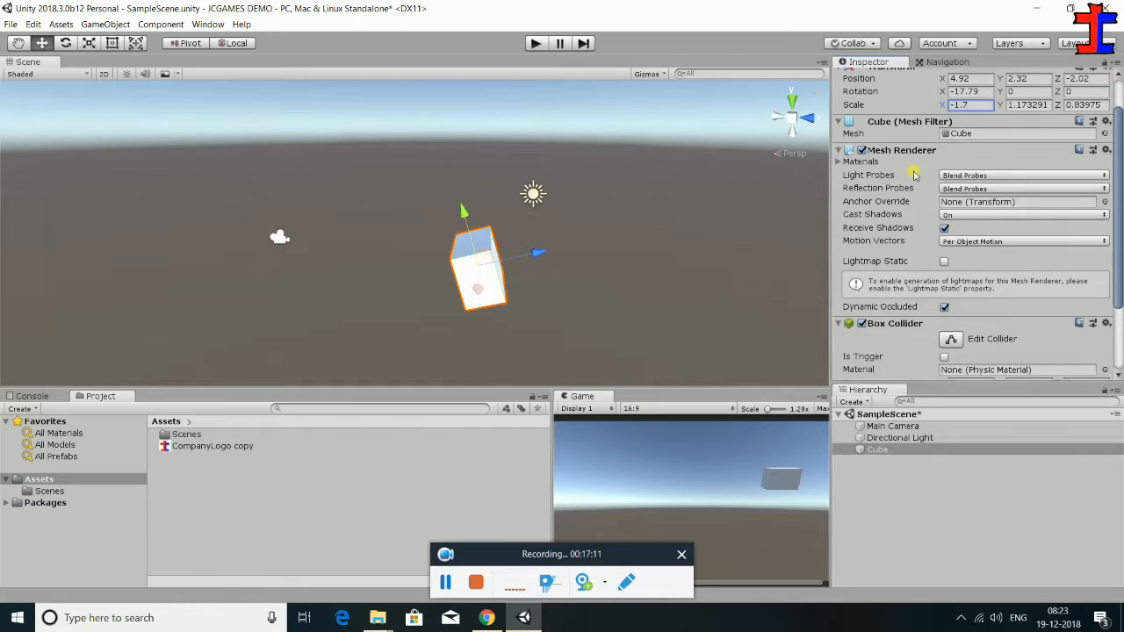
scroll(914, 176, "up", 1)
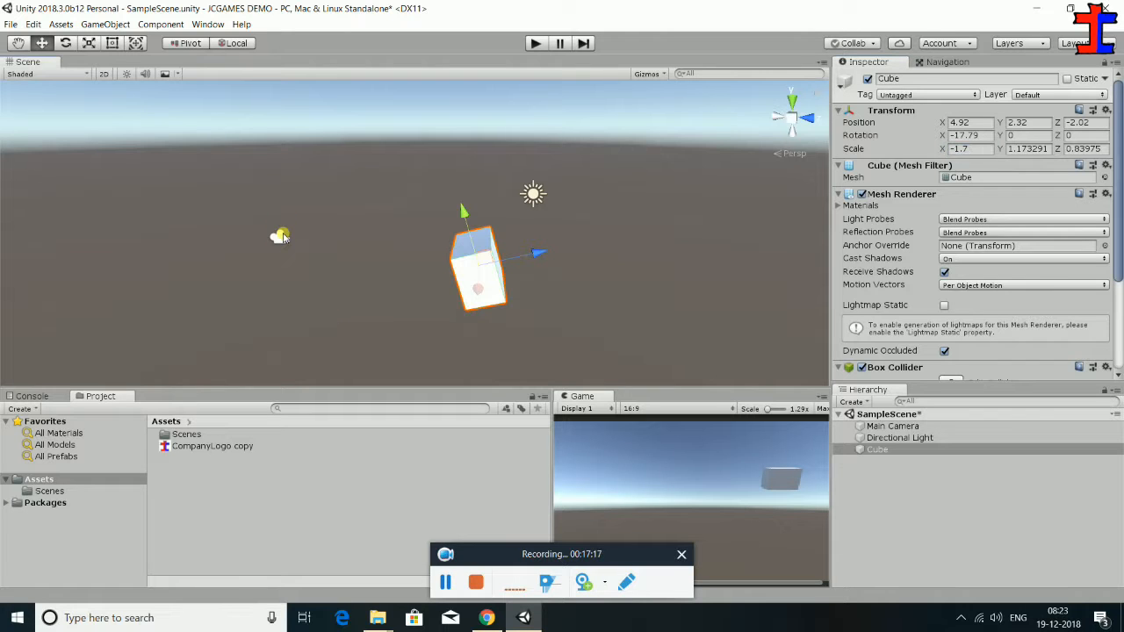
Select the Main Camera, the Directional Light and the cube in turn and compare their component properties.
left_click(279, 237)
scroll(948, 228, "down", 5)
scroll(948, 227, "up", 5)
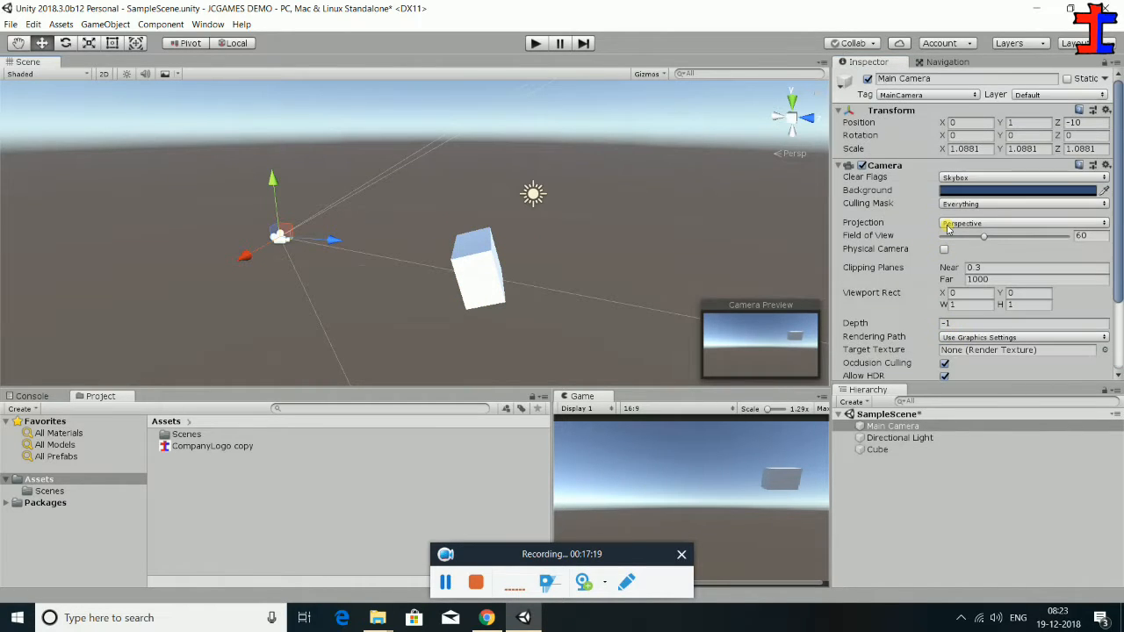
left_click(533, 195)
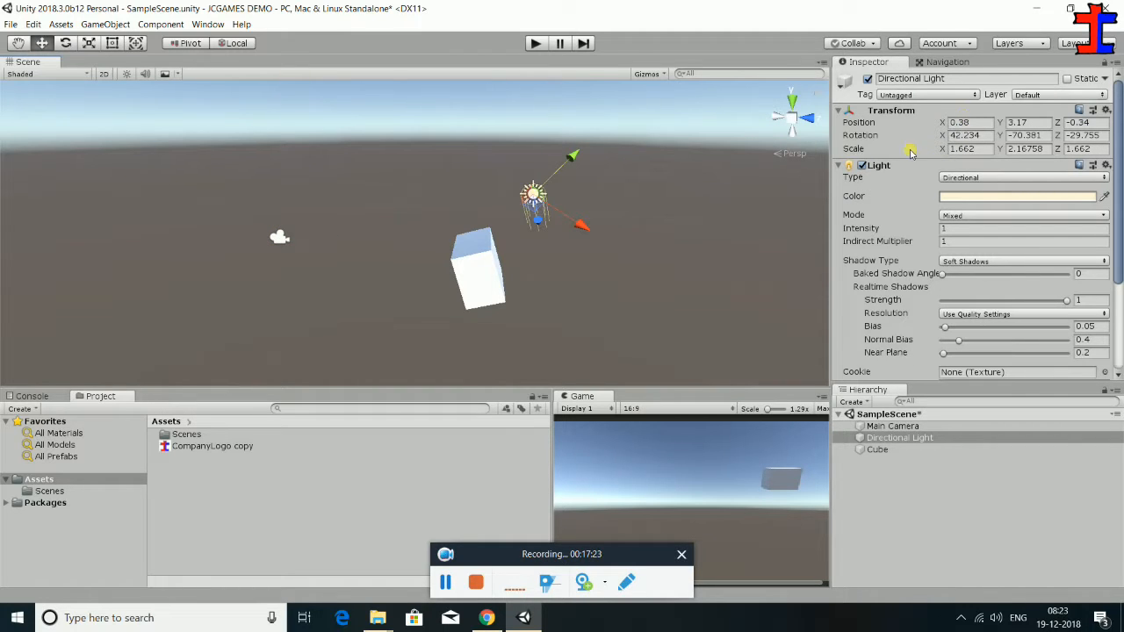
left_click(481, 283)
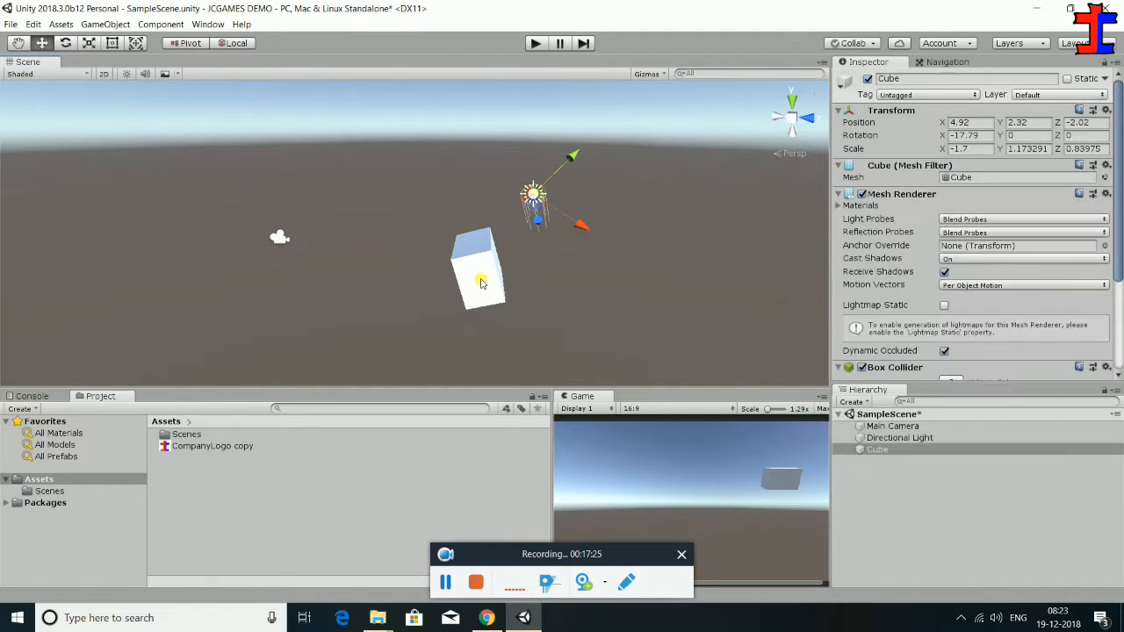
scroll(891, 196, "down", 5)
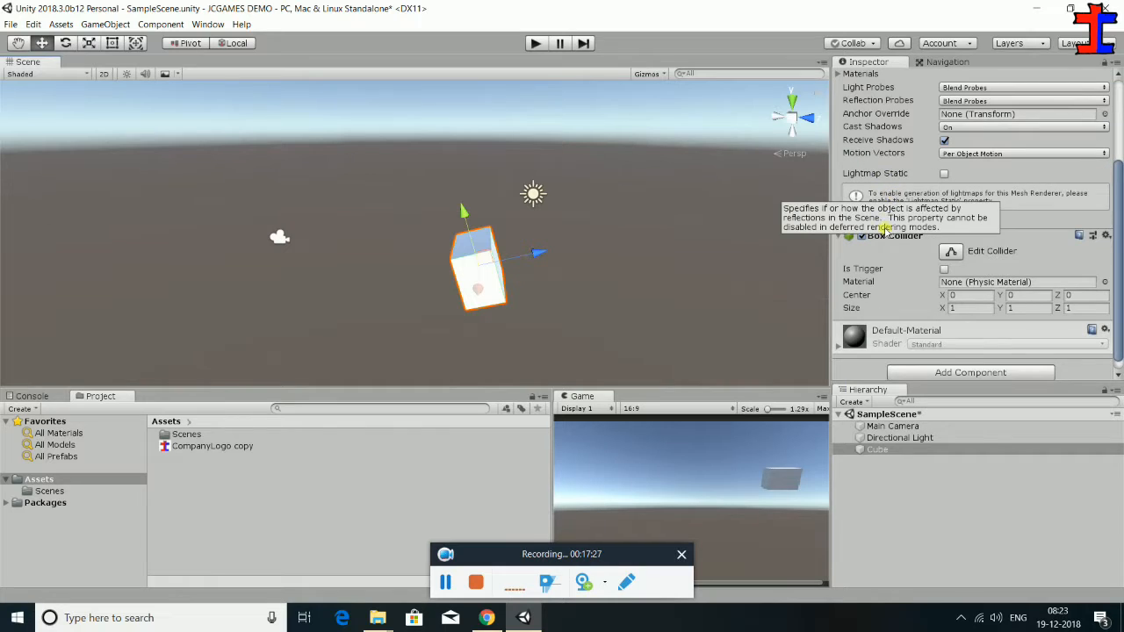
scroll(946, 258, "down", 1)
scroll(946, 258, "up", 5)
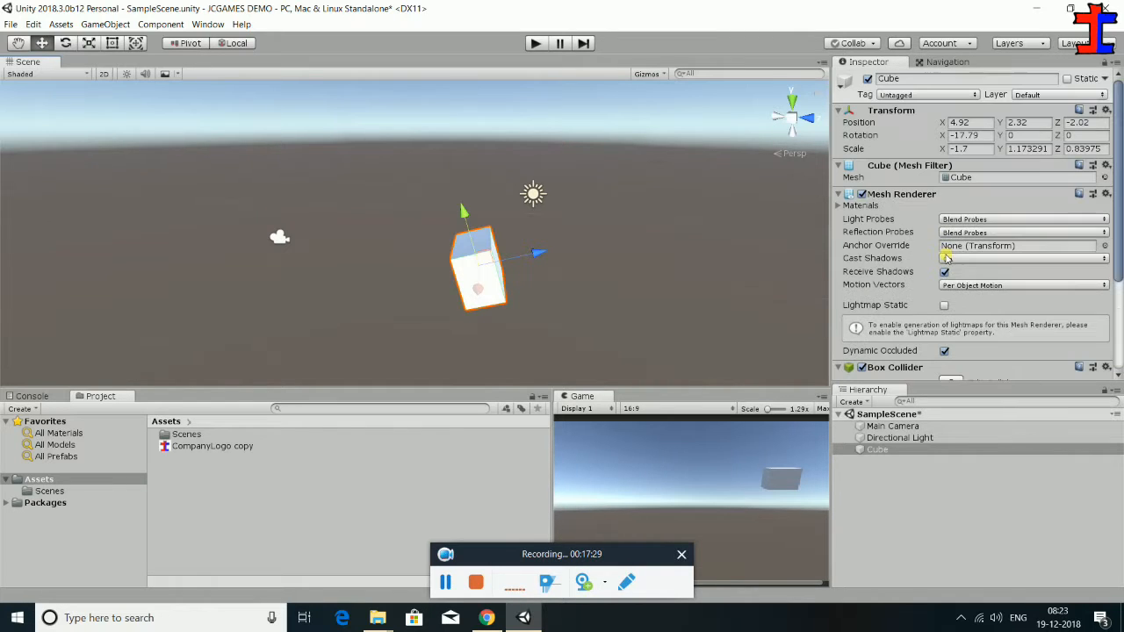
Select the Directional Light, view it in the scene from near and far, and review its Light properties.
left_click(275, 236)
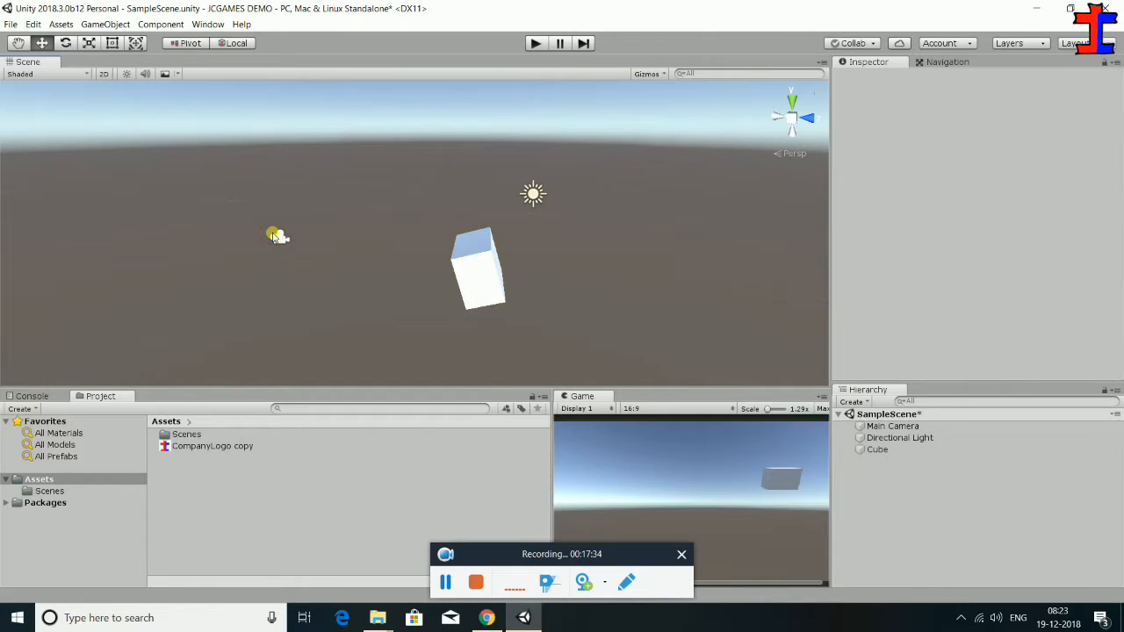
left_click(537, 196)
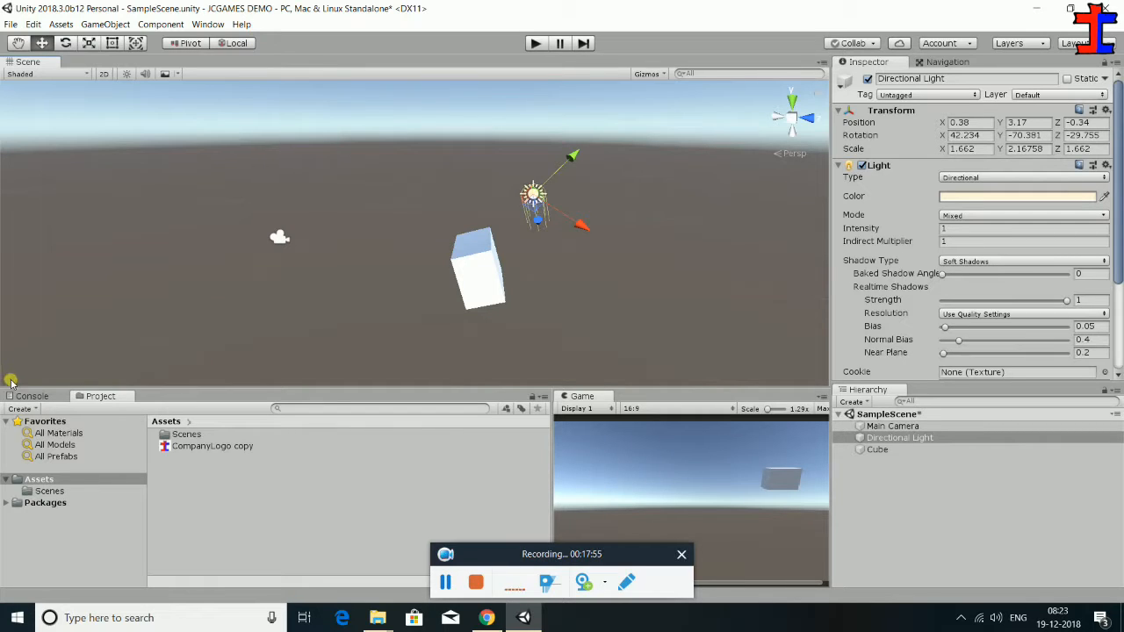
scroll(368, 318, "down", 2)
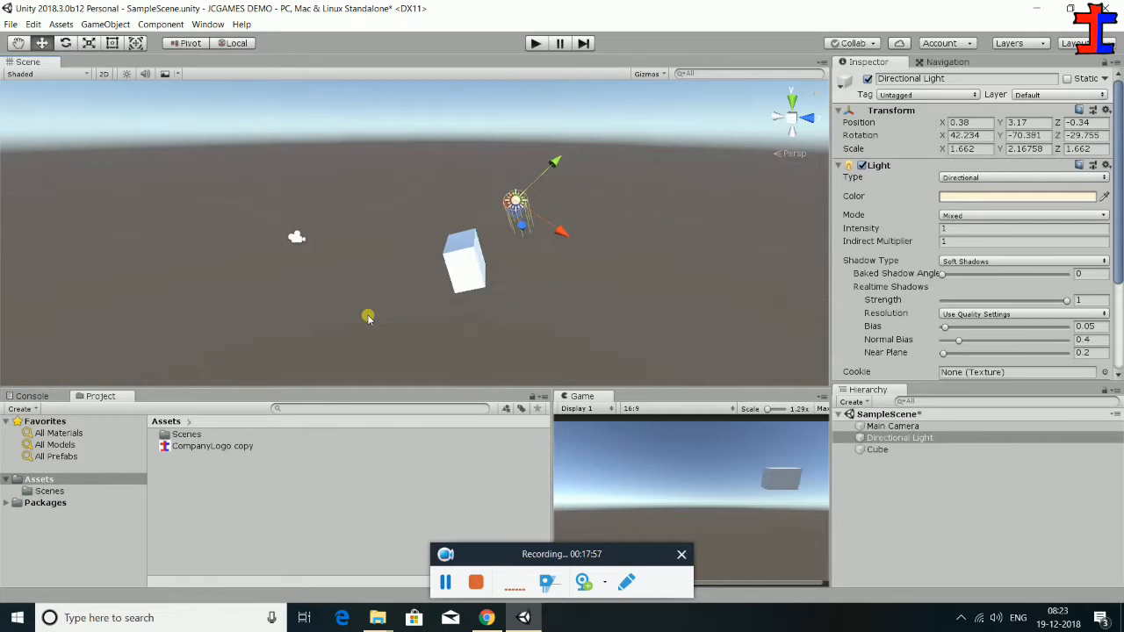
scroll(368, 318, "down", 5)
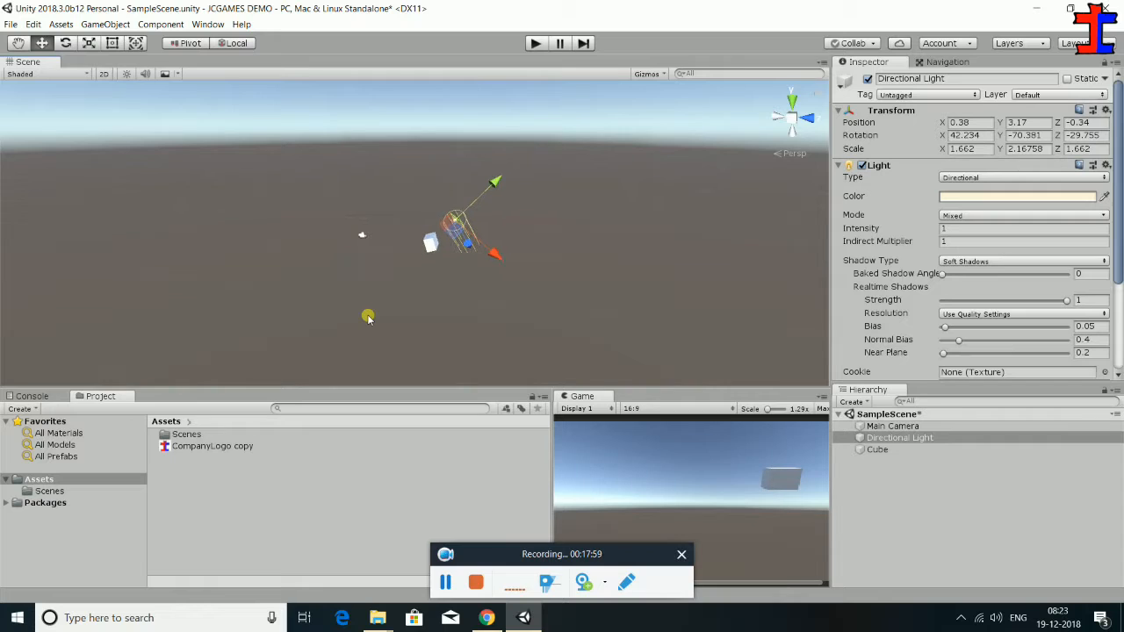
scroll(368, 318, "up", 5)
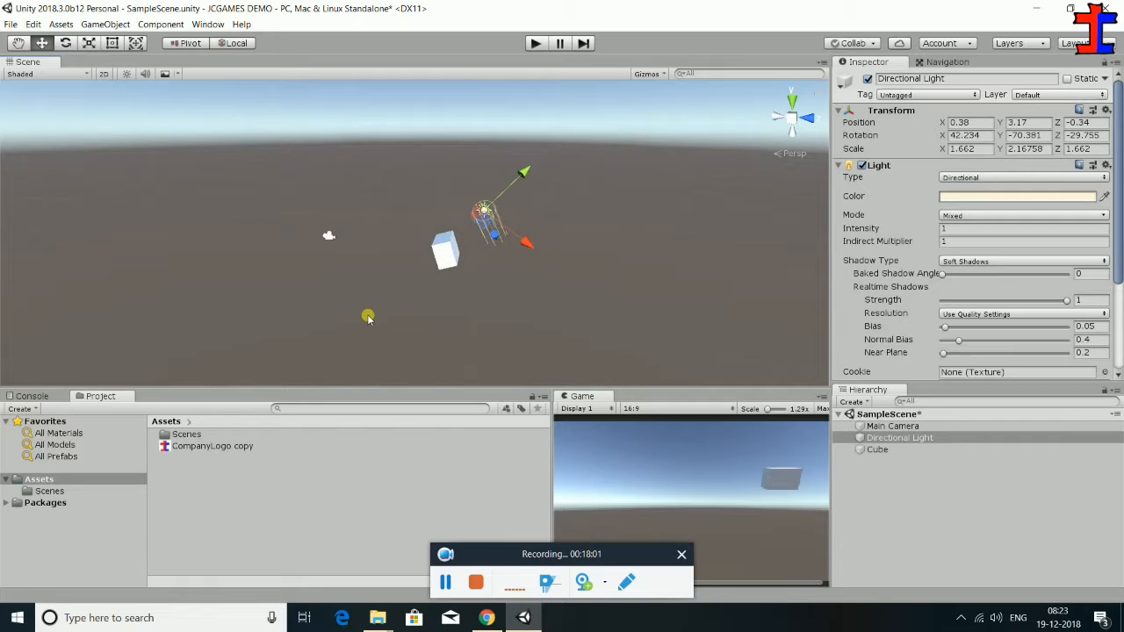
scroll(368, 318, "up", 4)
scroll(368, 318, "down", 3)
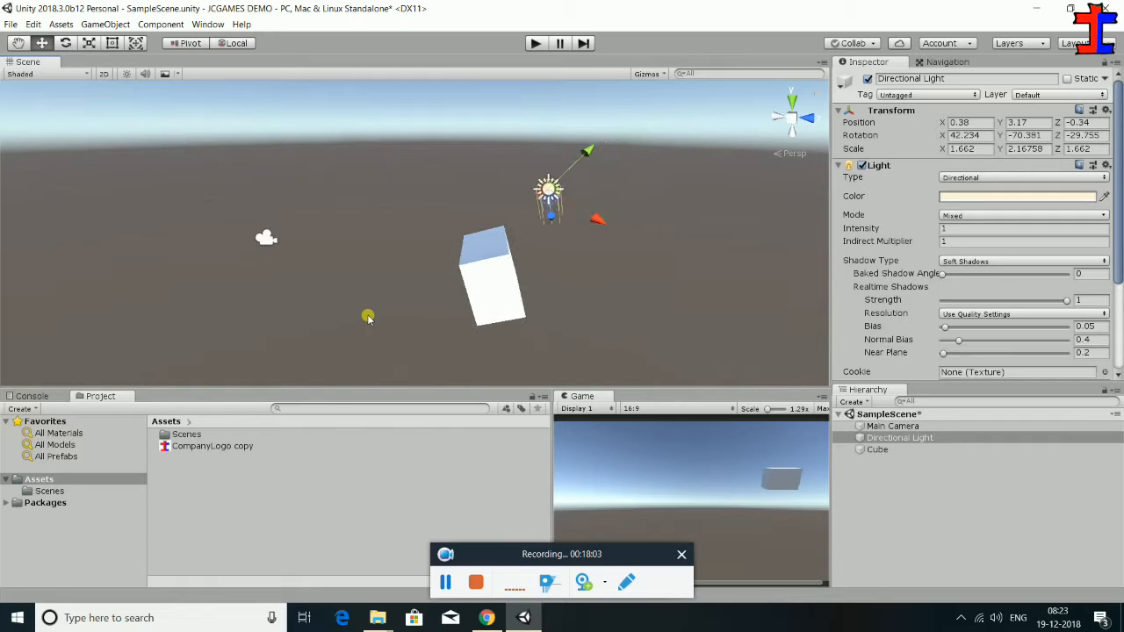
scroll(368, 318, "down", 2)
scroll(368, 318, "up", 2)
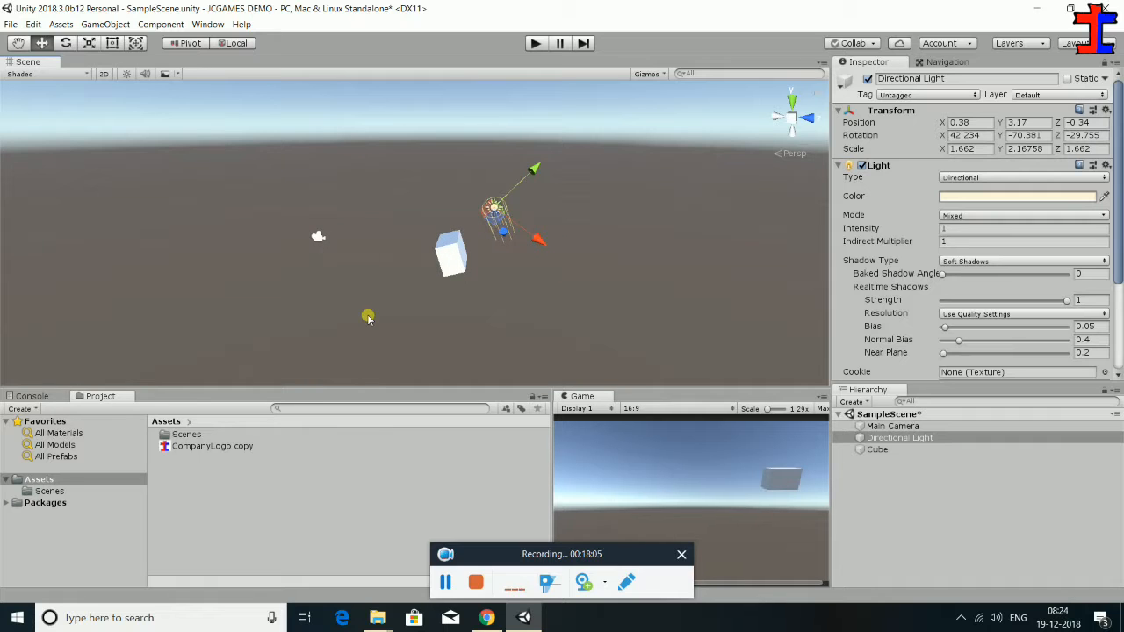
scroll(902, 302, "down", 3)
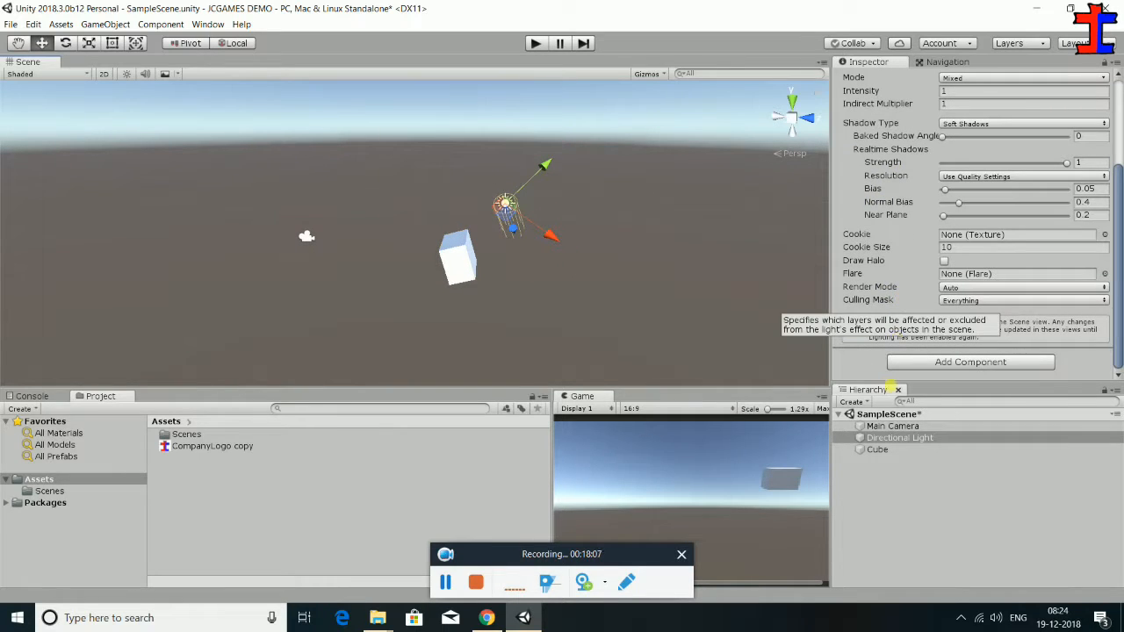
Check the Hierarchy's options for creating objects without adding one, and select the cube.
left_click(878, 449)
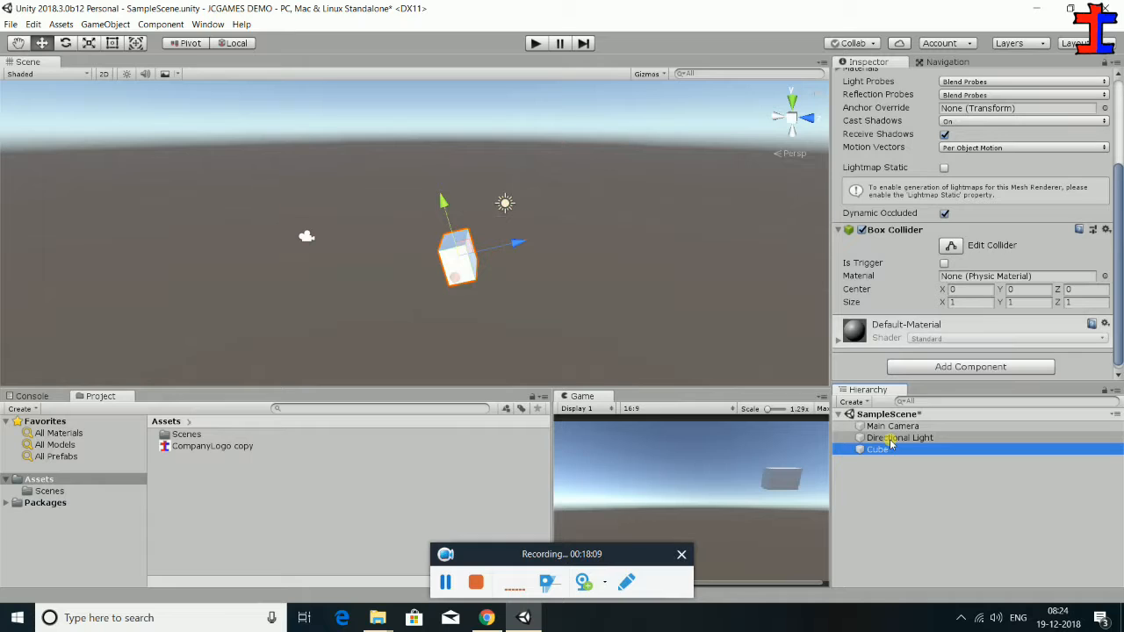
right_click(885, 481)
left_click(873, 520)
right_click(874, 518)
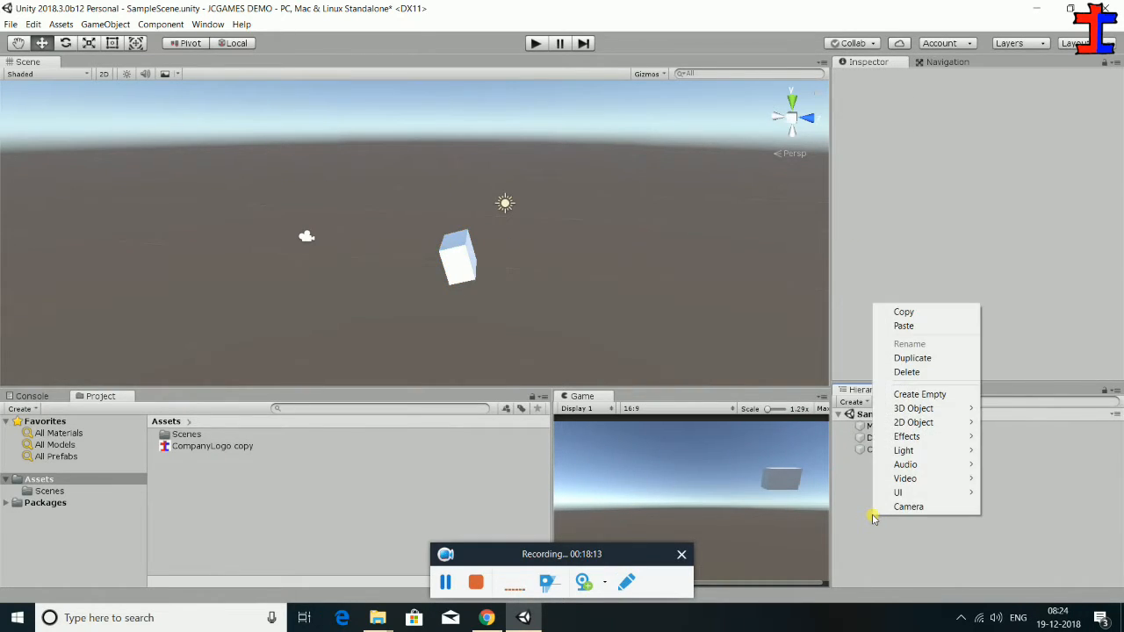
left_click(851, 490)
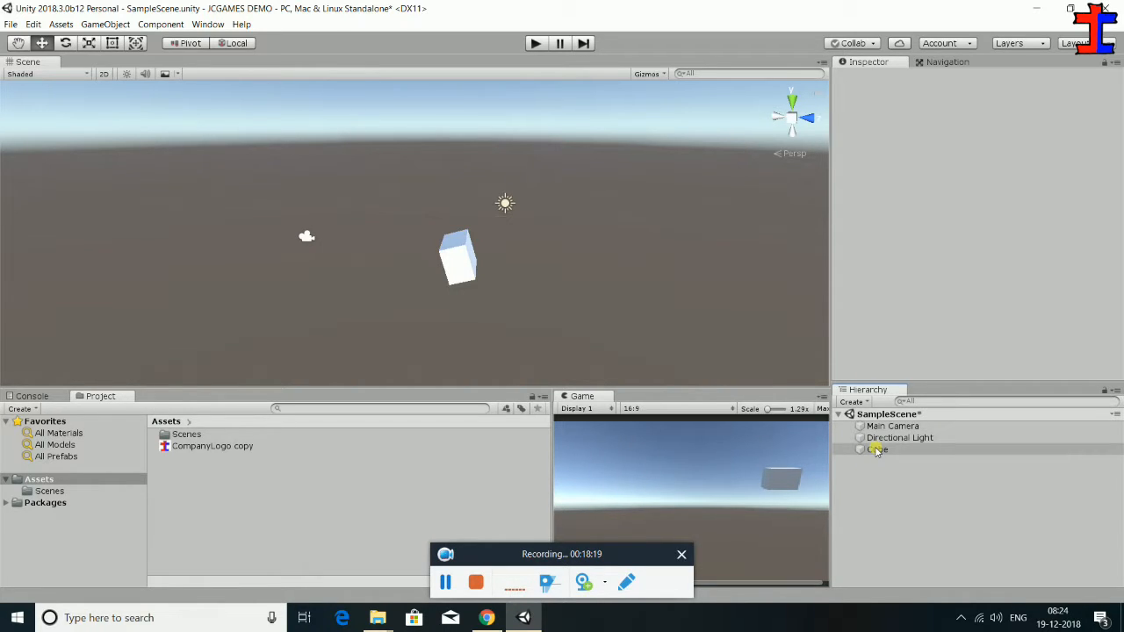
left_click(876, 450)
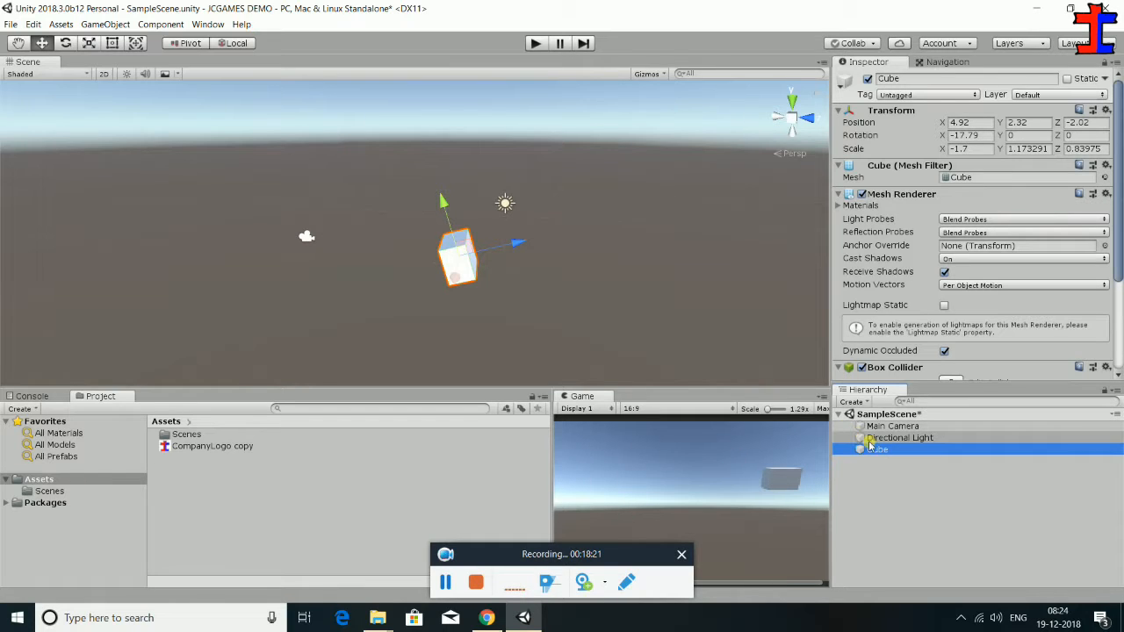
Select the Directional Light and change its light color to a strong yellow.
left_click(879, 438)
scroll(910, 353, "down", 3)
scroll(913, 348, "up", 3)
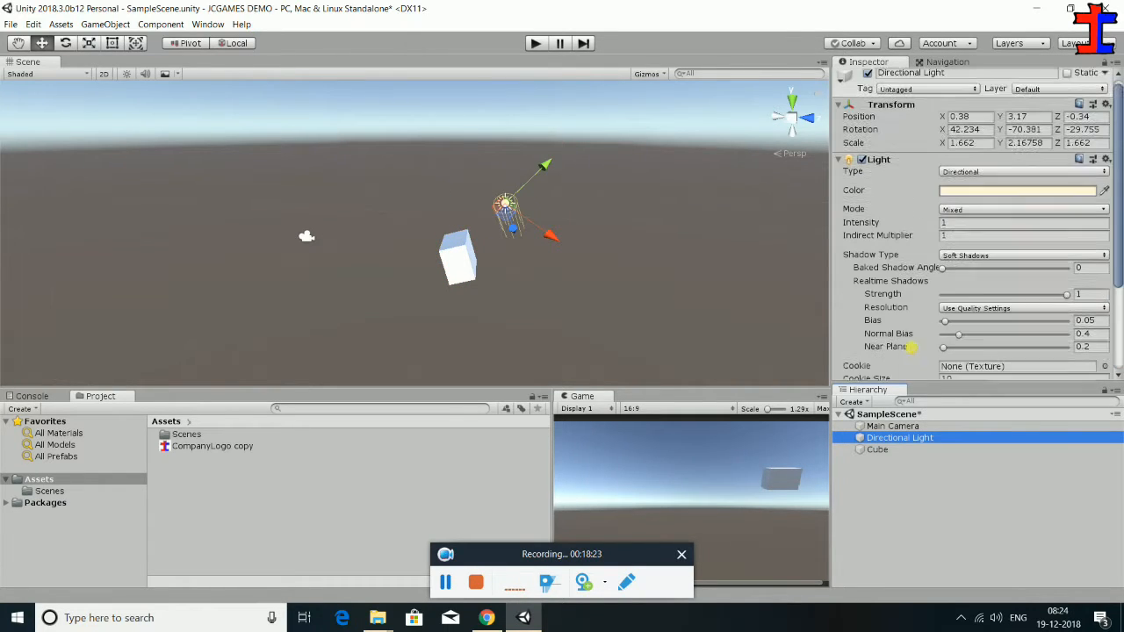
scroll(913, 348, "up", 1)
left_click(984, 195)
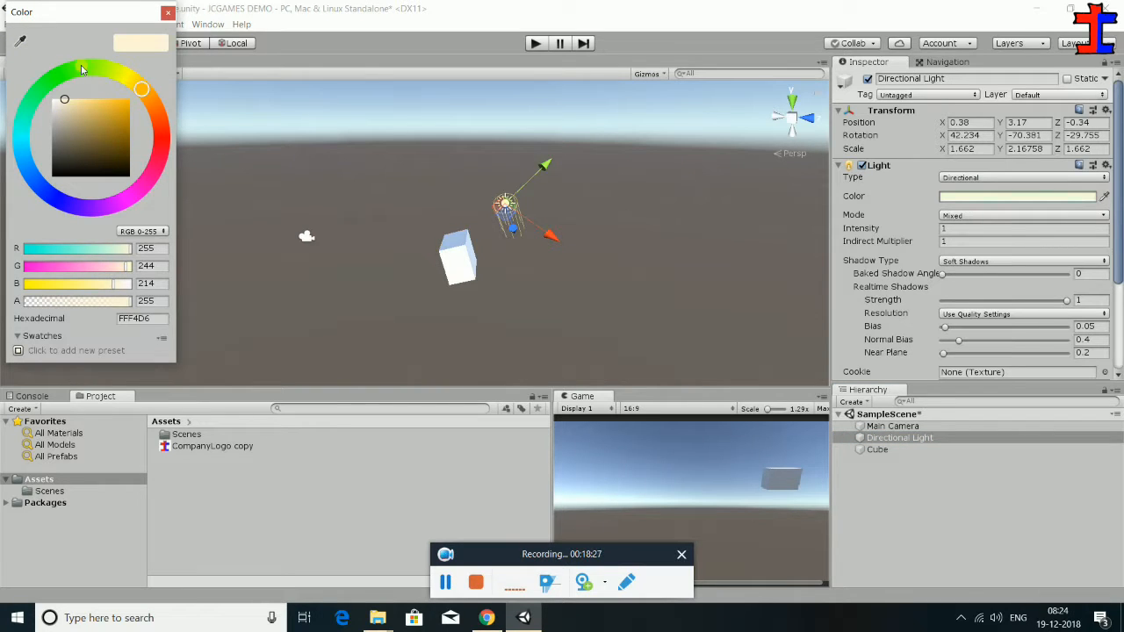
left_click(81, 68)
left_click_drag(81, 69, 124, 77)
left_click(130, 113)
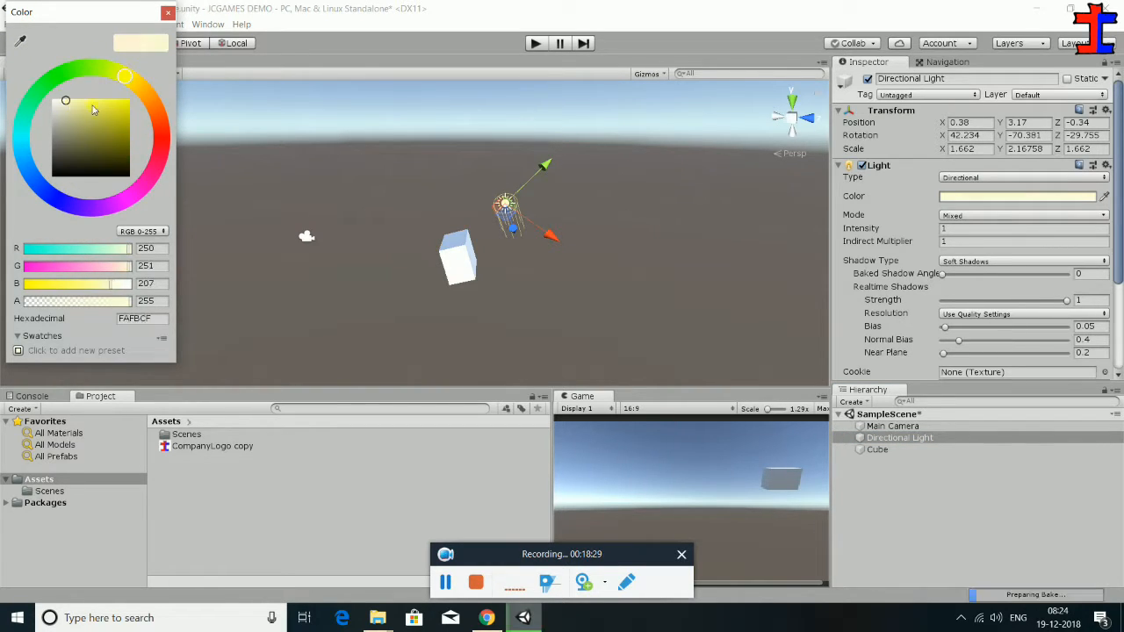
left_click(167, 12)
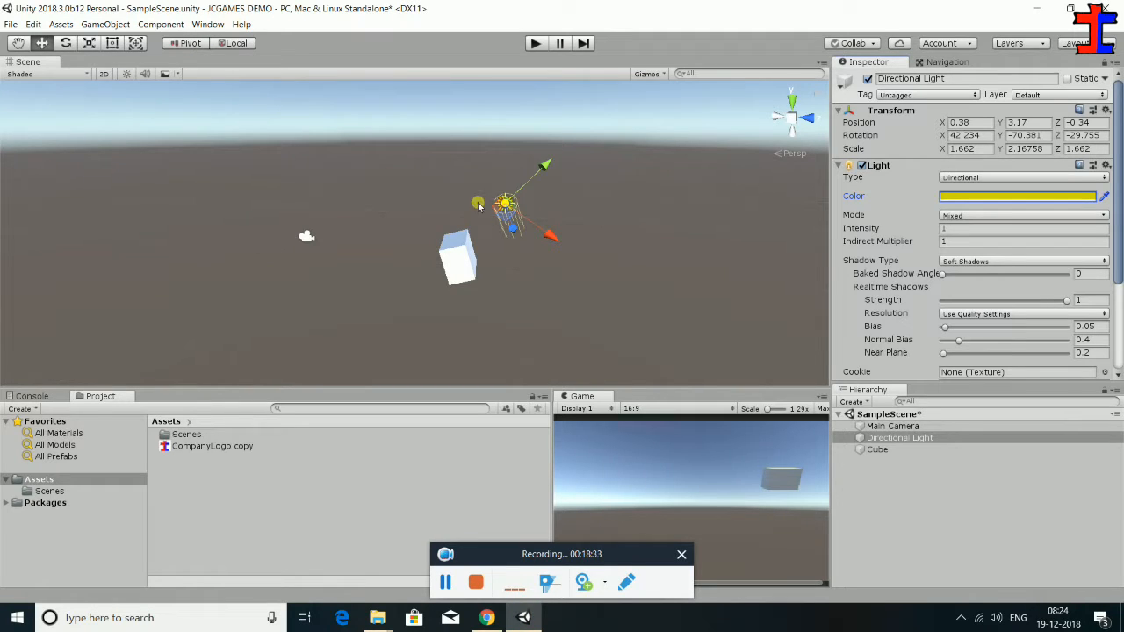
Select the cube and move it freely in the scene to about X -19.1, Y -5, Z 0.3.
scroll(546, 248, "down", 2)
scroll(550, 252, "down", 5)
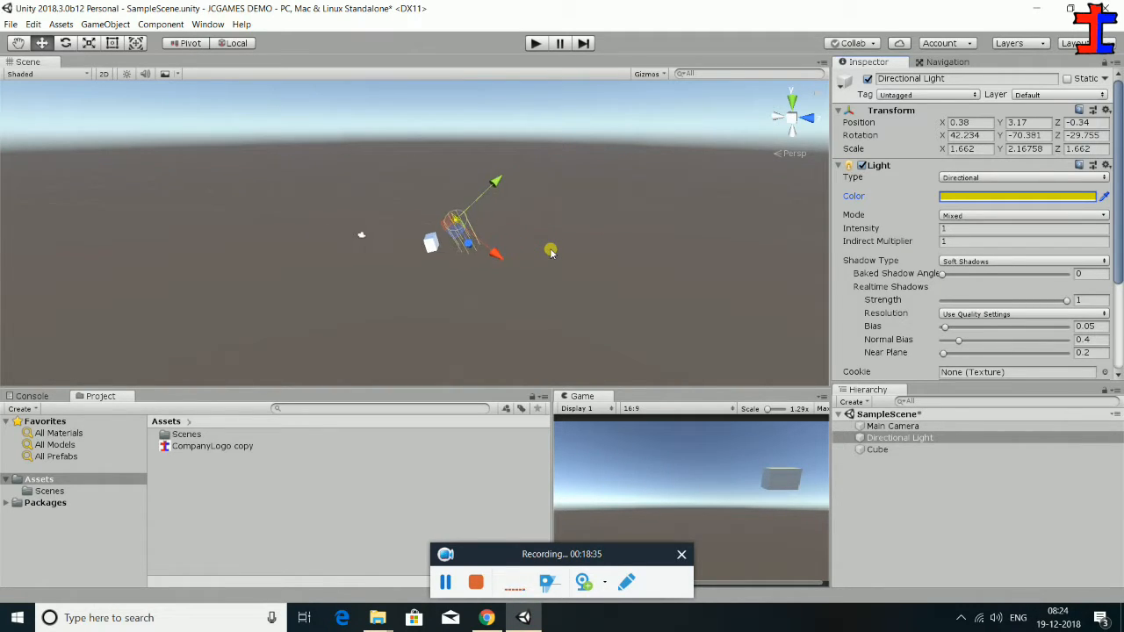
left_click(430, 246)
left_click_drag(438, 244, 470, 243)
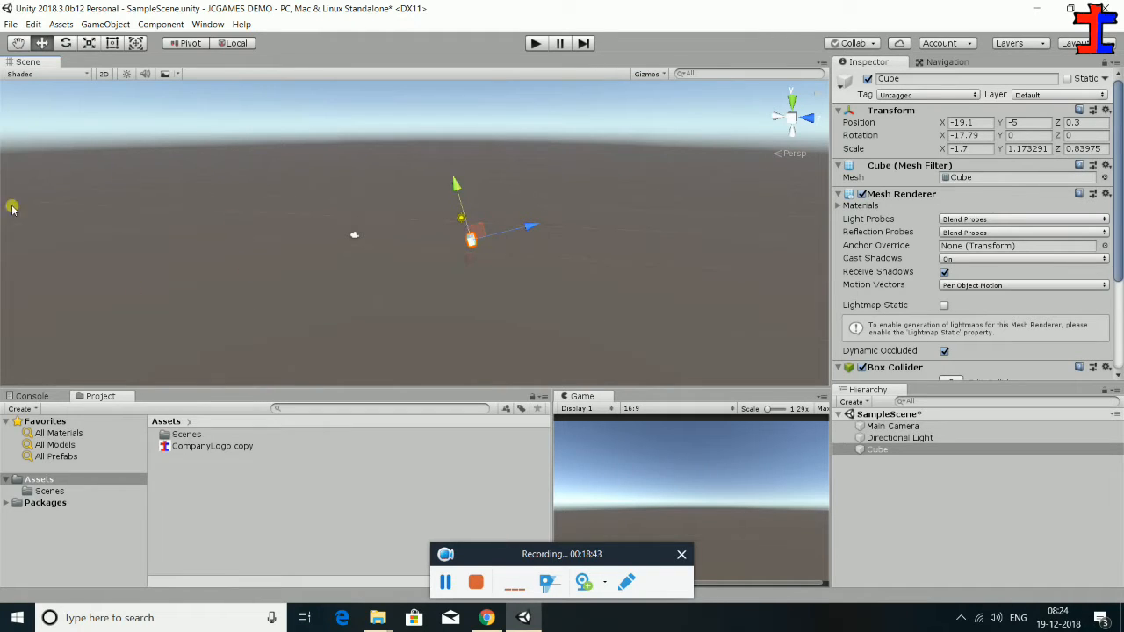